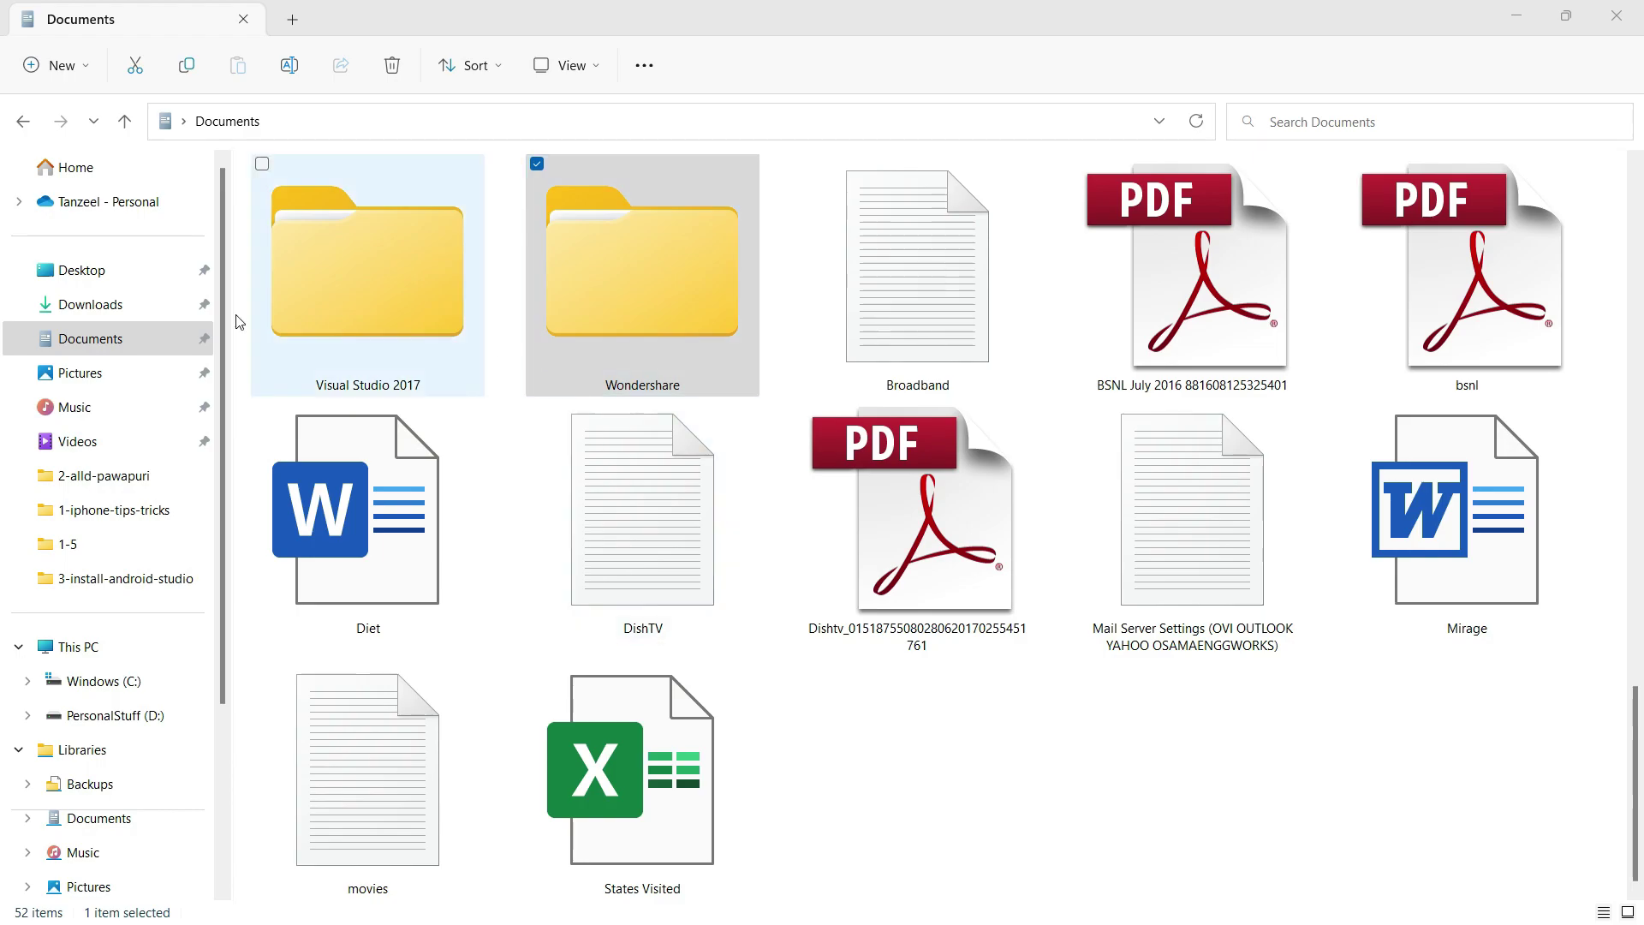
# Step: Open This PC and check the free space on the Windows (C:) and PersonalStuff (D:) drives
pyautogui.click(120, 713)
pyautogui.click(115, 683)
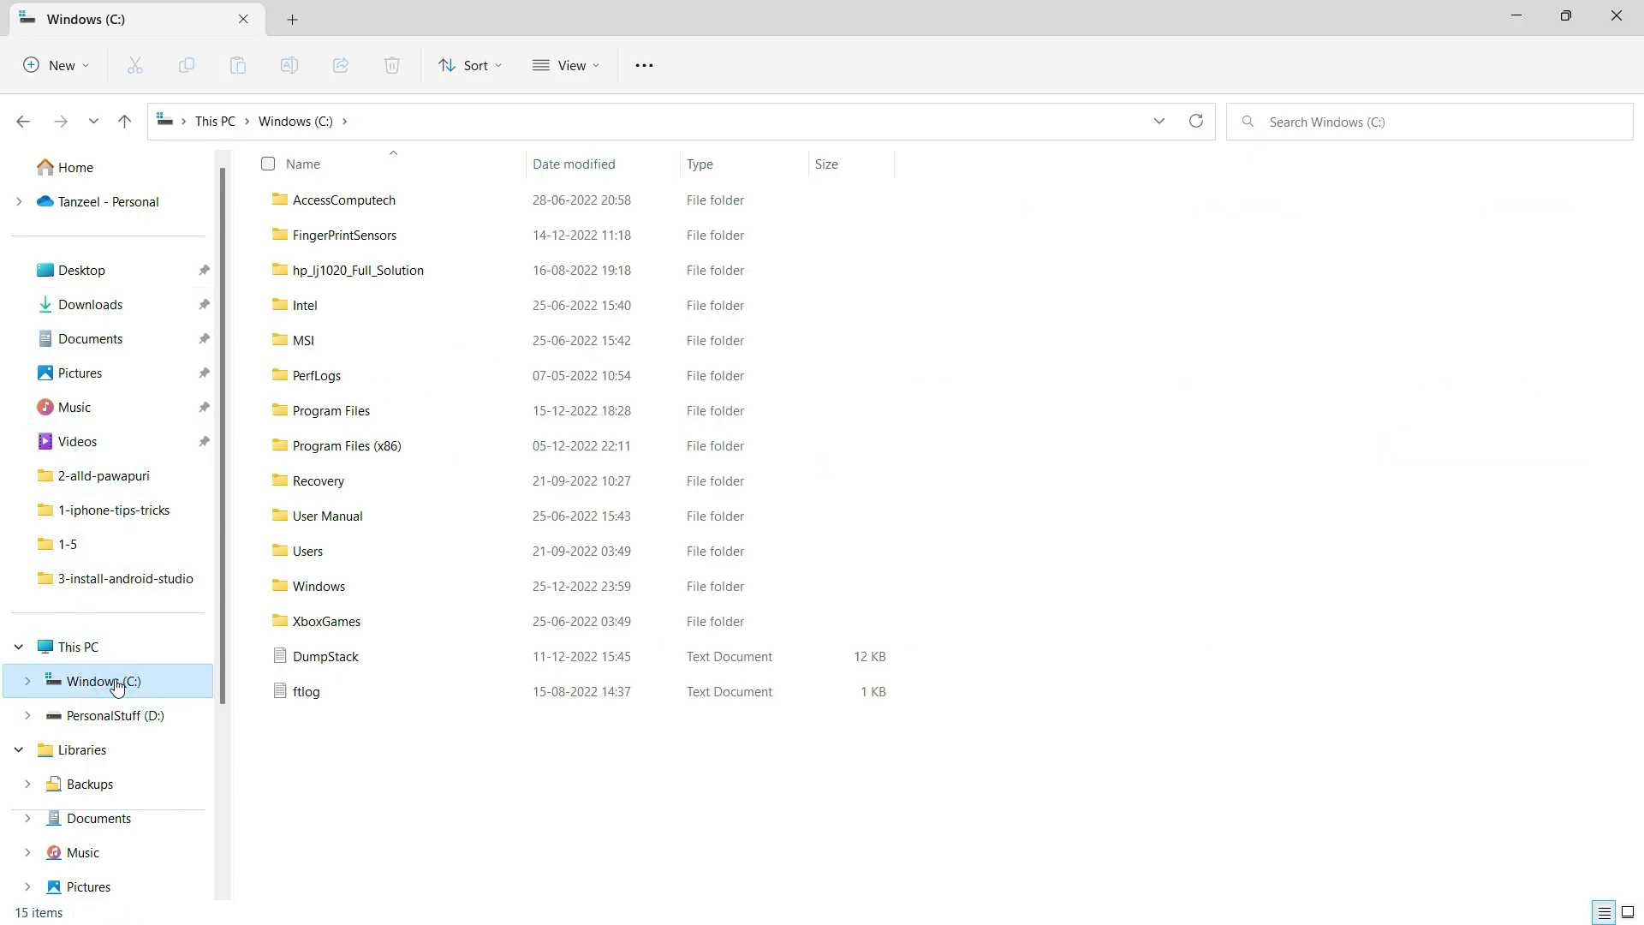
pyautogui.click(110, 648)
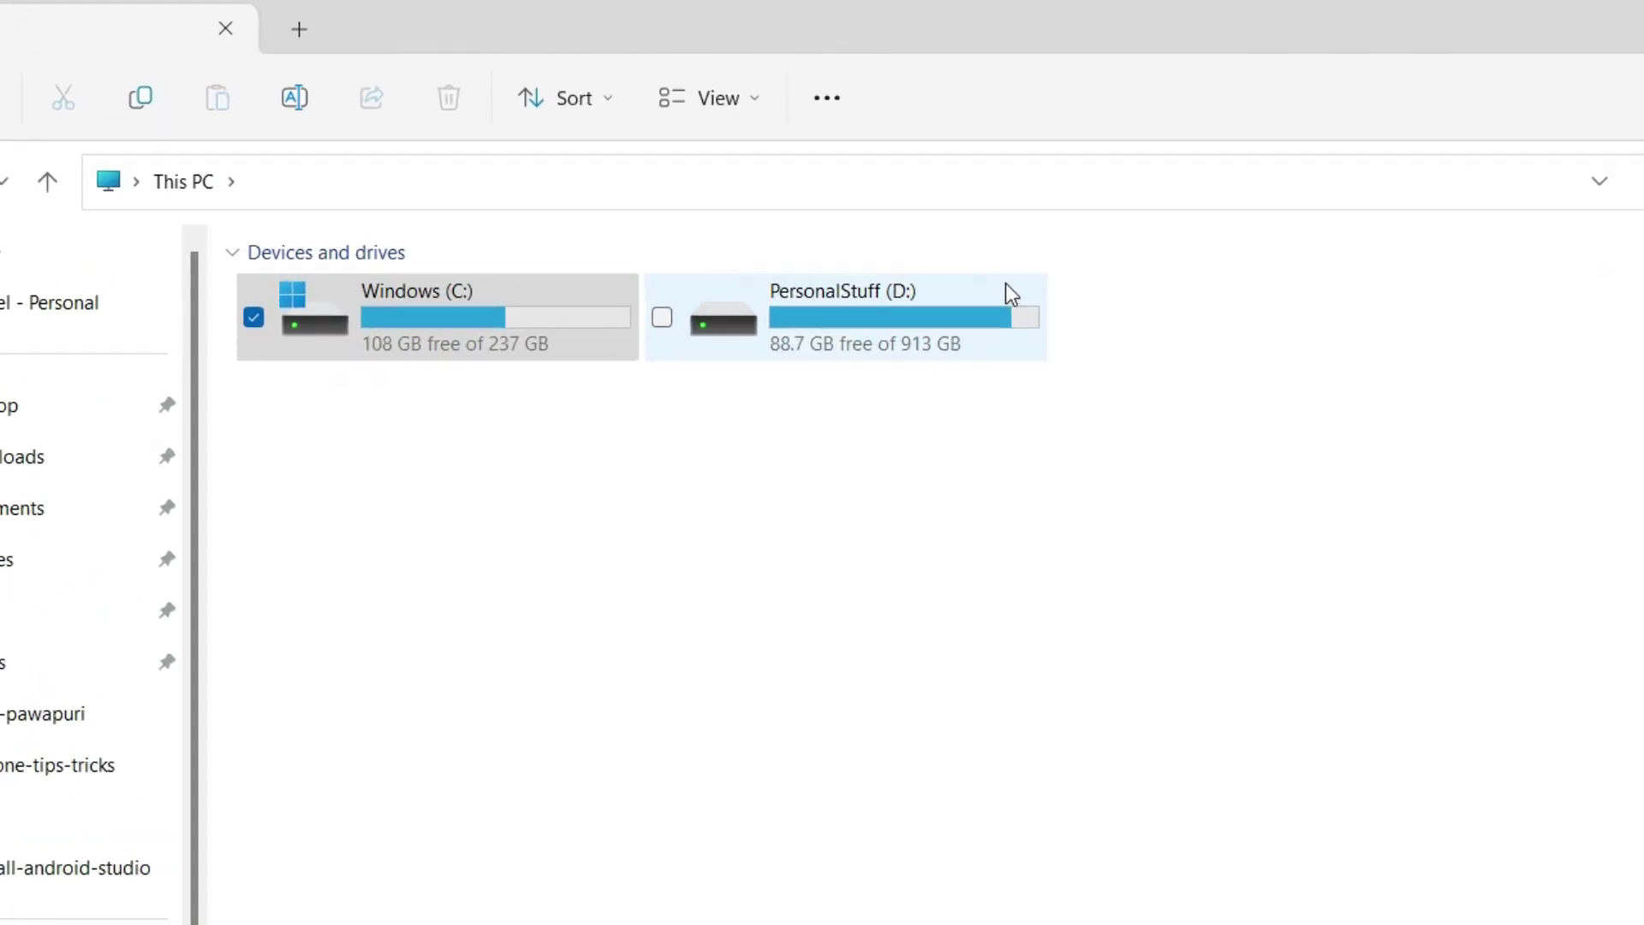
pyautogui.click(645, 278)
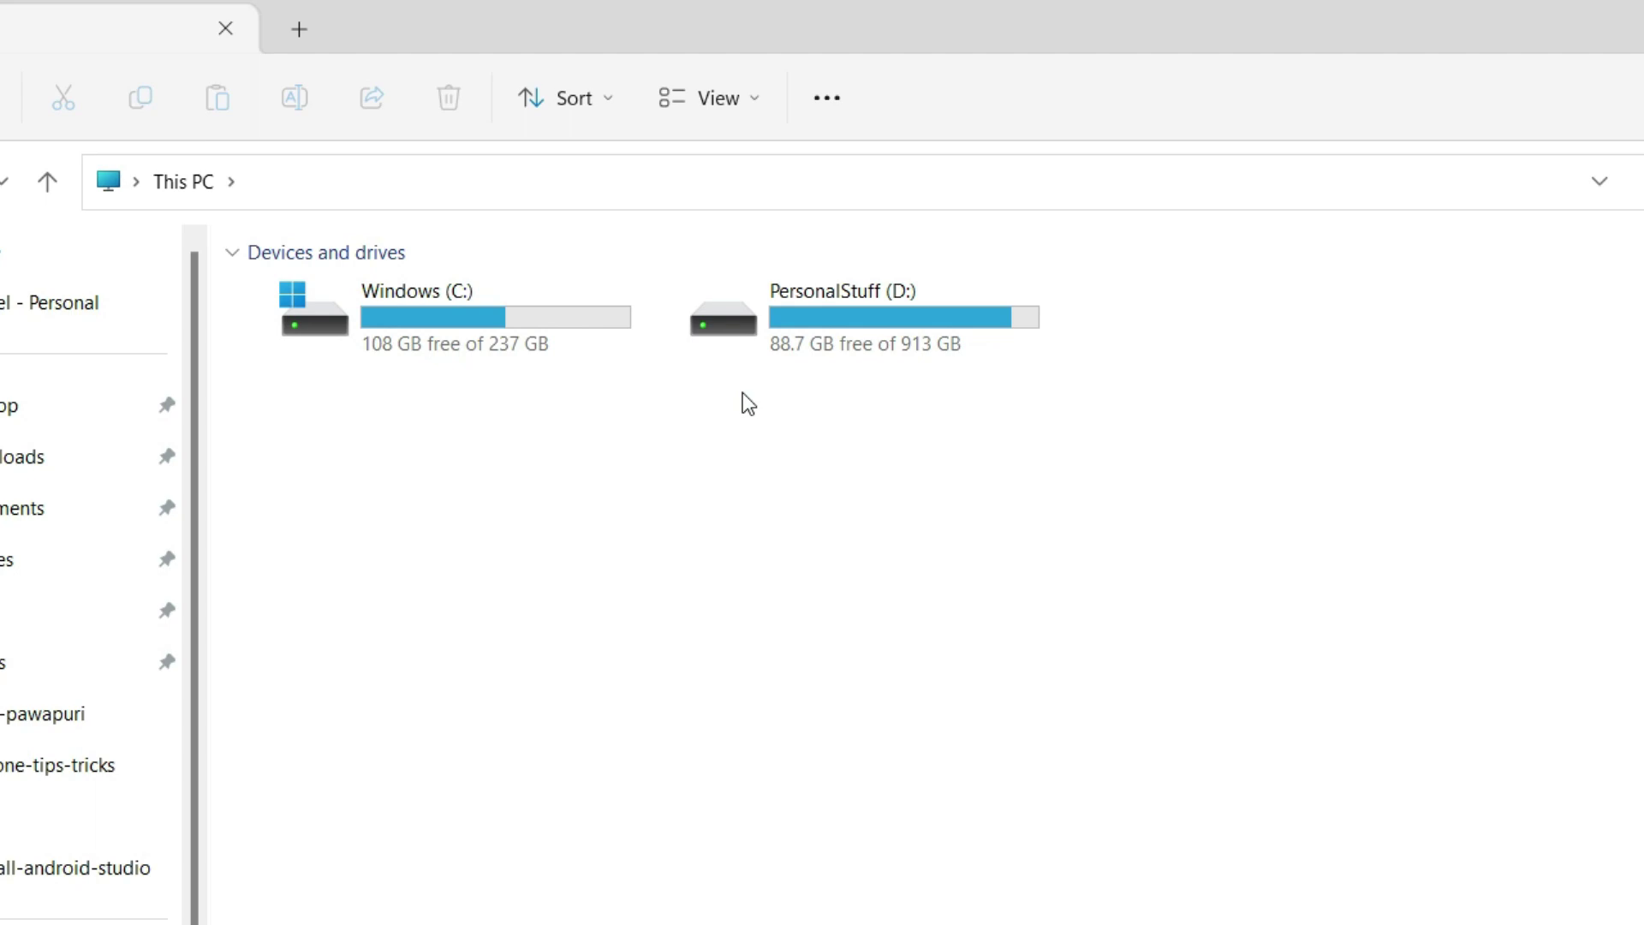
# Step: Open the Documents folder on the PersonalStuff (D:) drive and locate the Wondershare folder
pyautogui.doubleClick(917, 319)
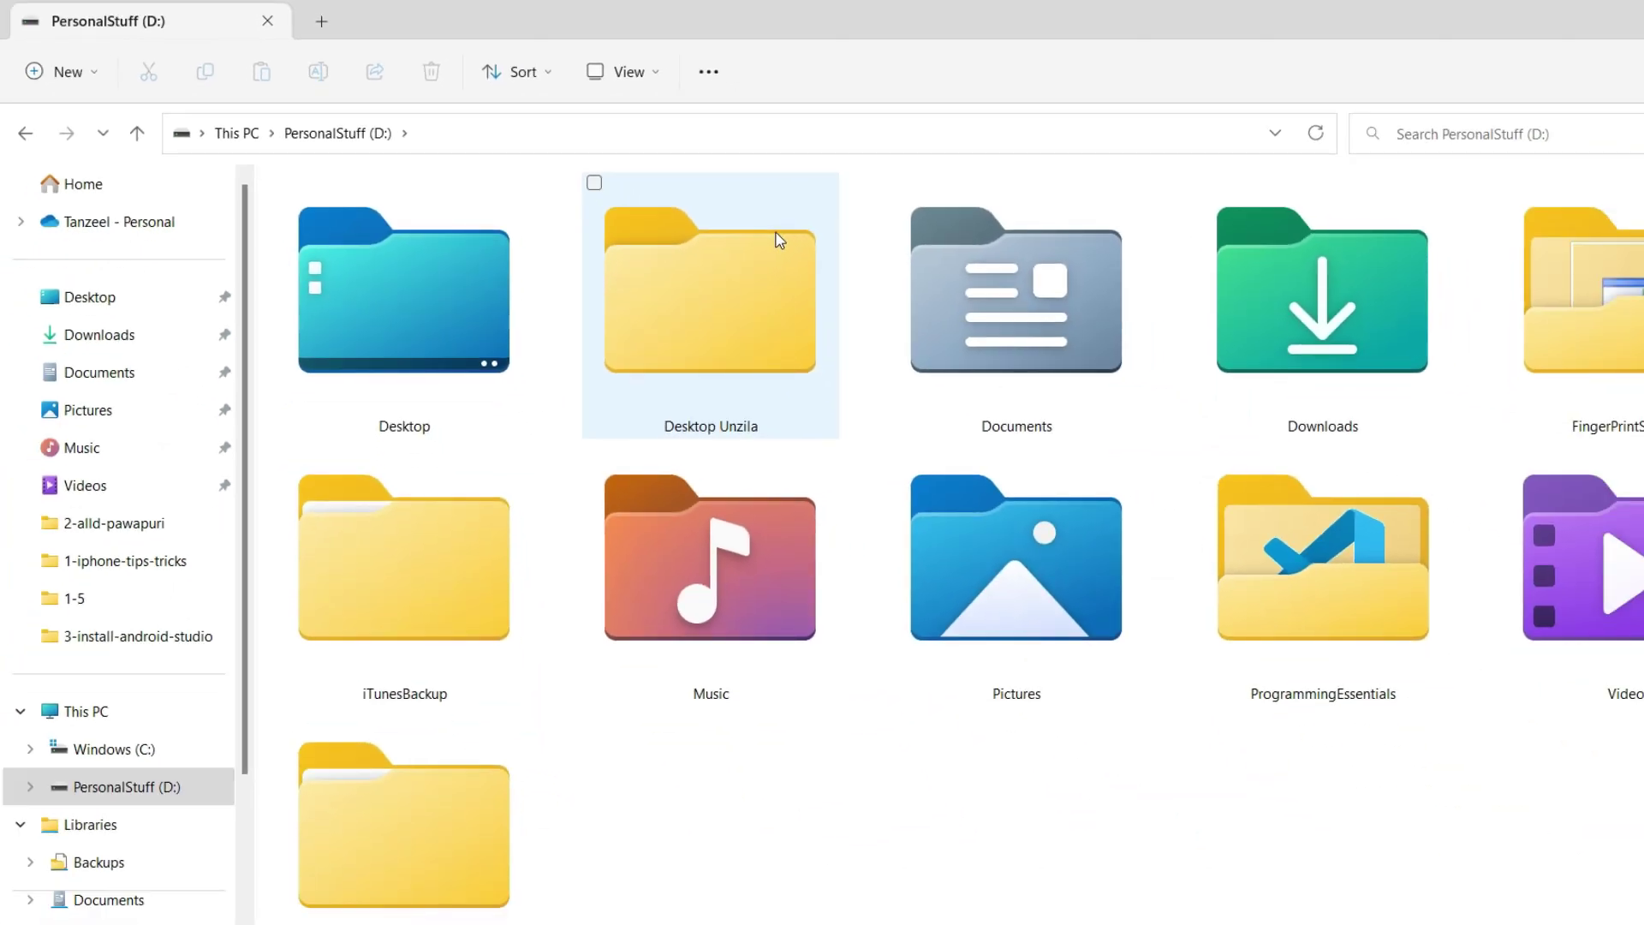
pyautogui.doubleClick(1016, 291)
pyautogui.scroll(-10, 836, 529)
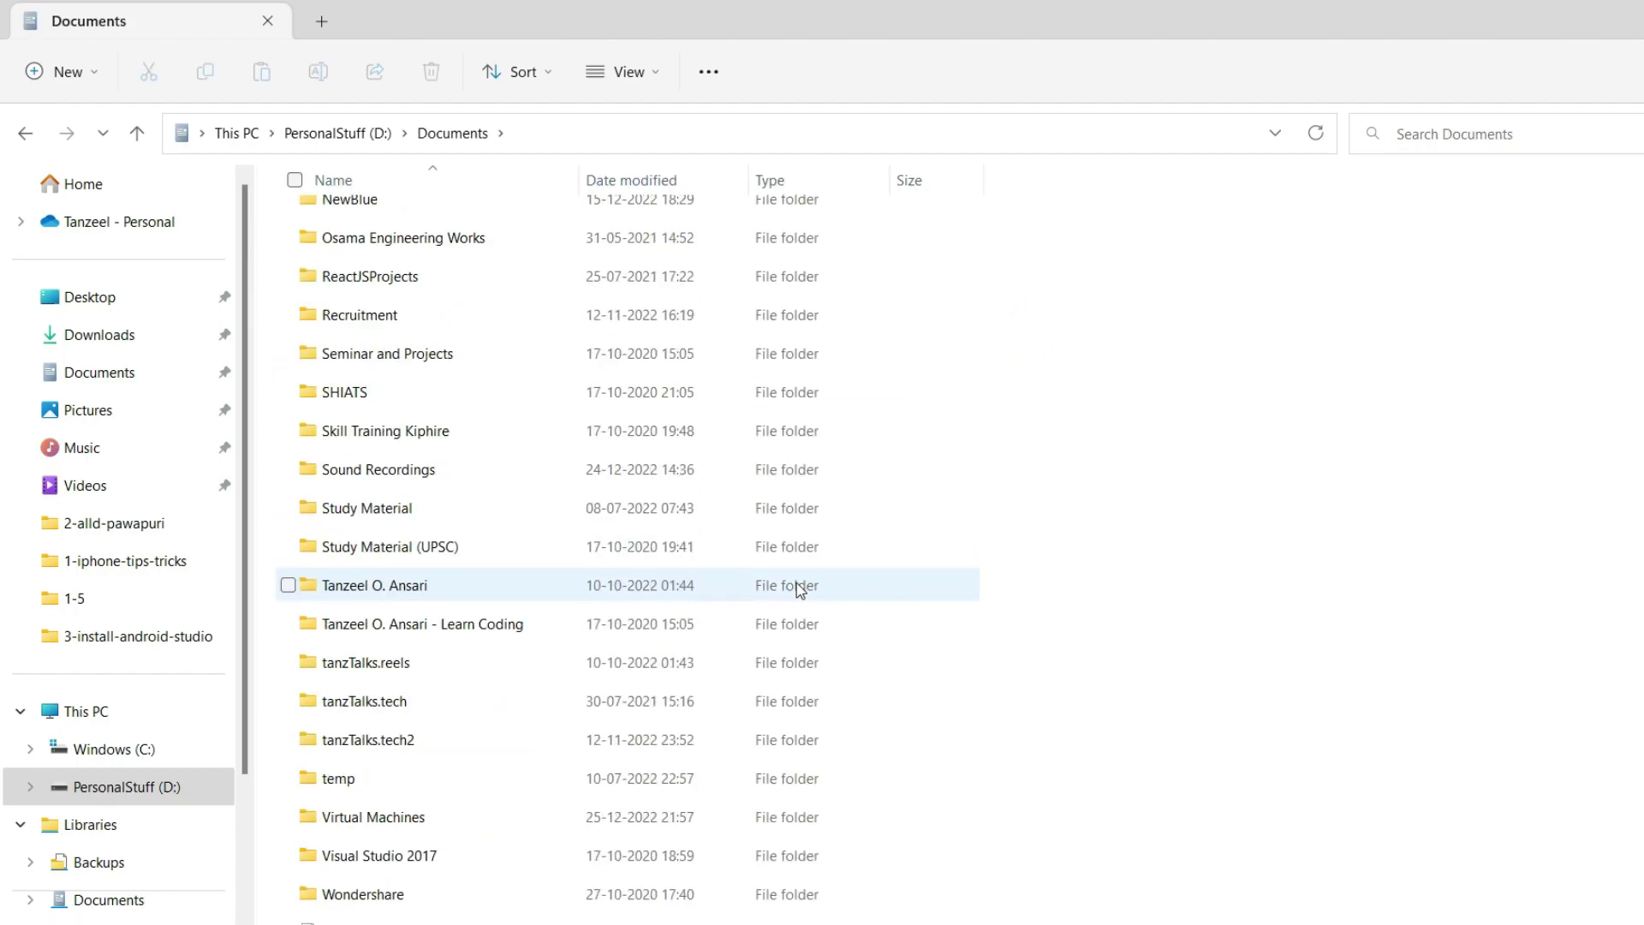
pyautogui.scroll(-3, 798, 589)
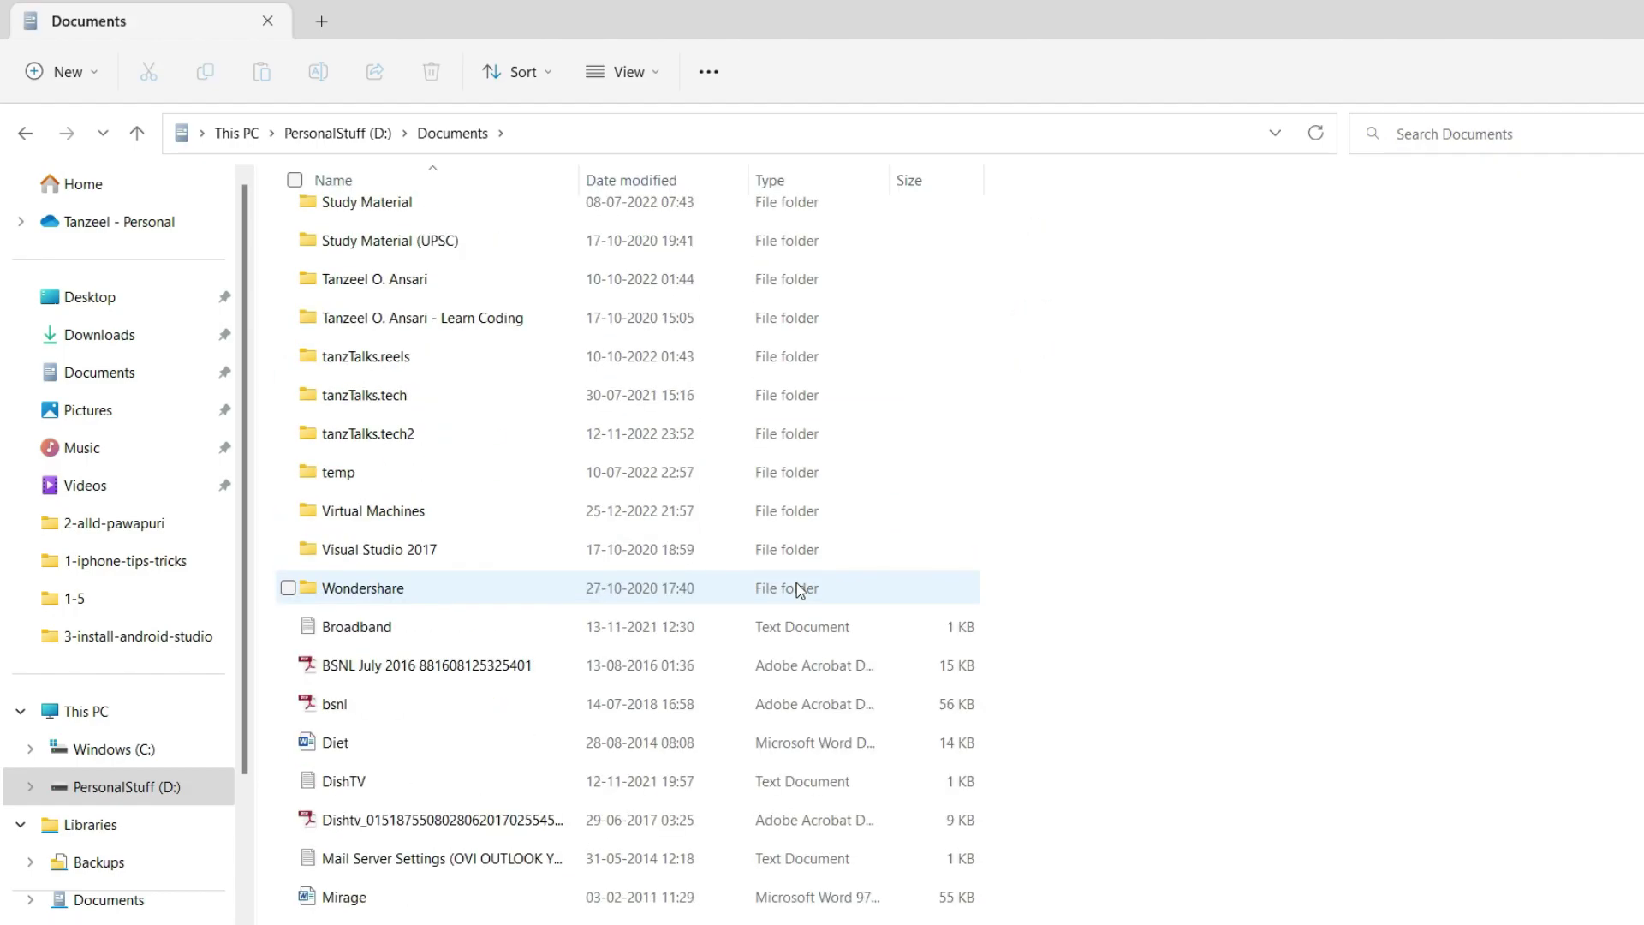
# Step: Check the size of the Wondershare folder in its properties, then close them
pyautogui.rightClick(351, 591)
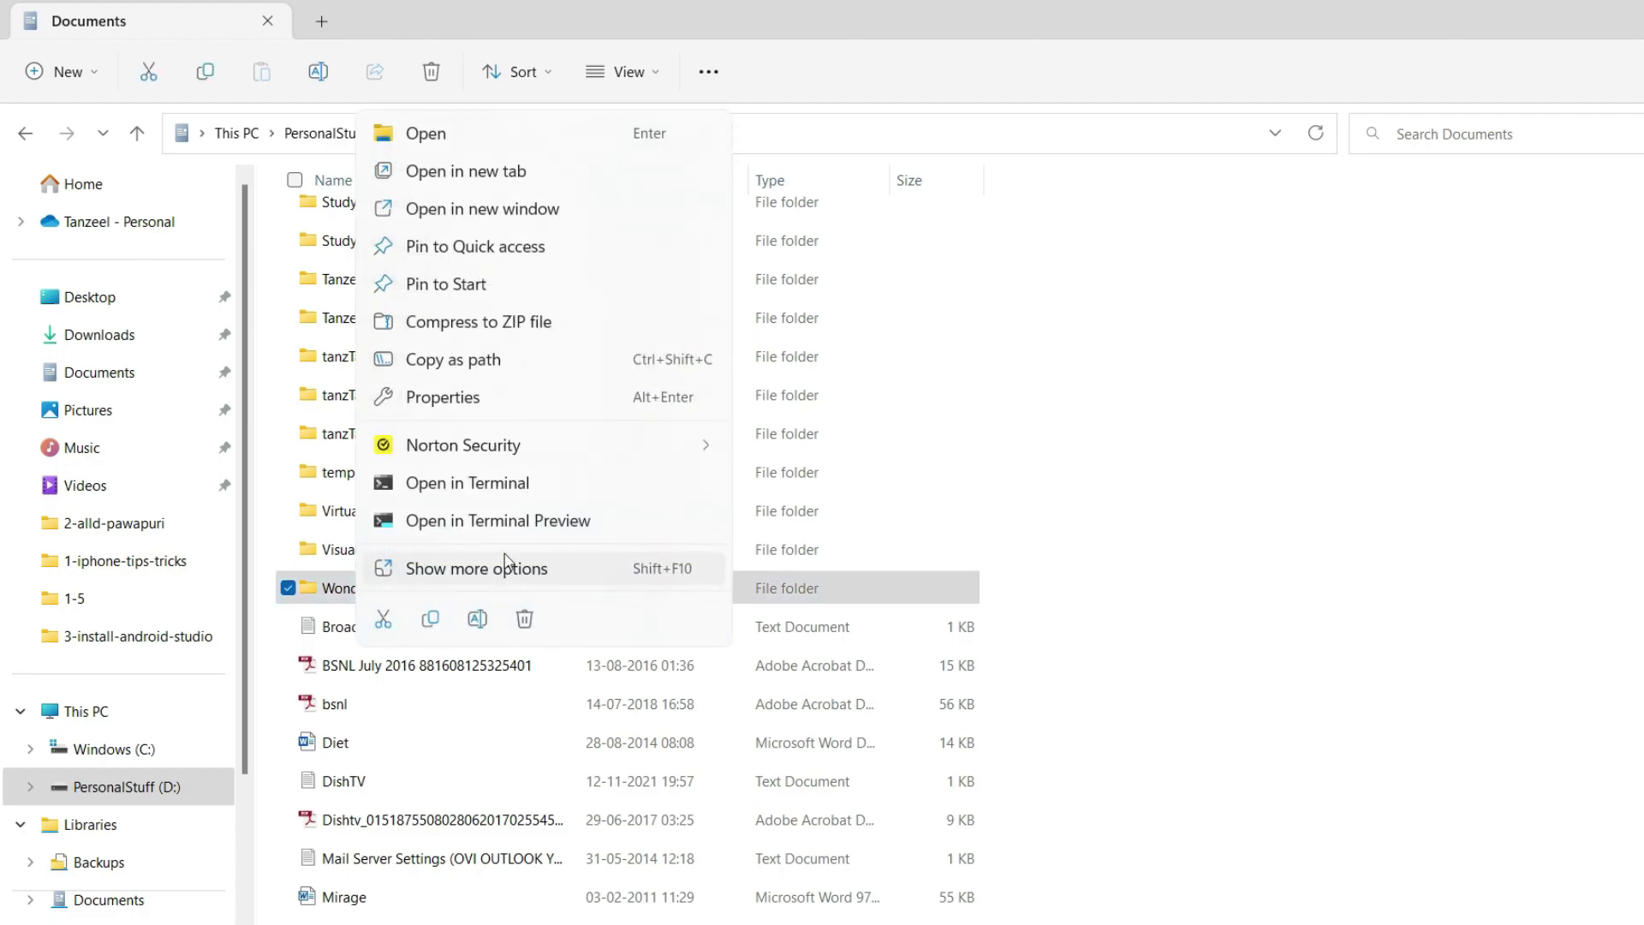
pyautogui.click(504, 398)
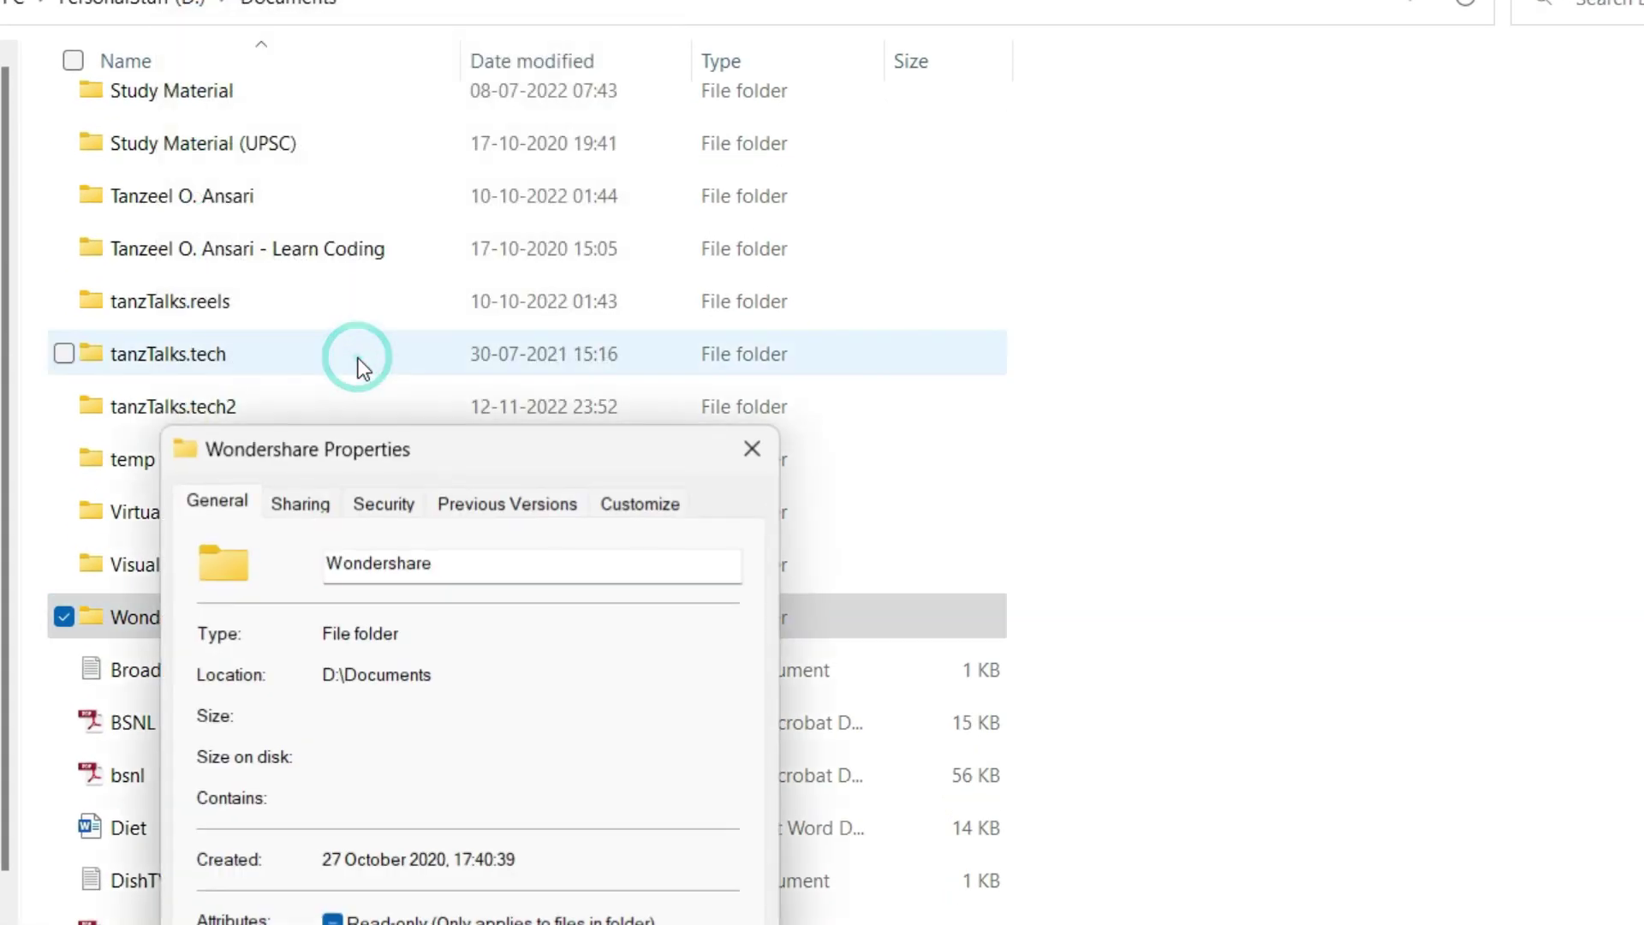
pyautogui.moveTo(392, 463); pyautogui.dragTo(375, 214)
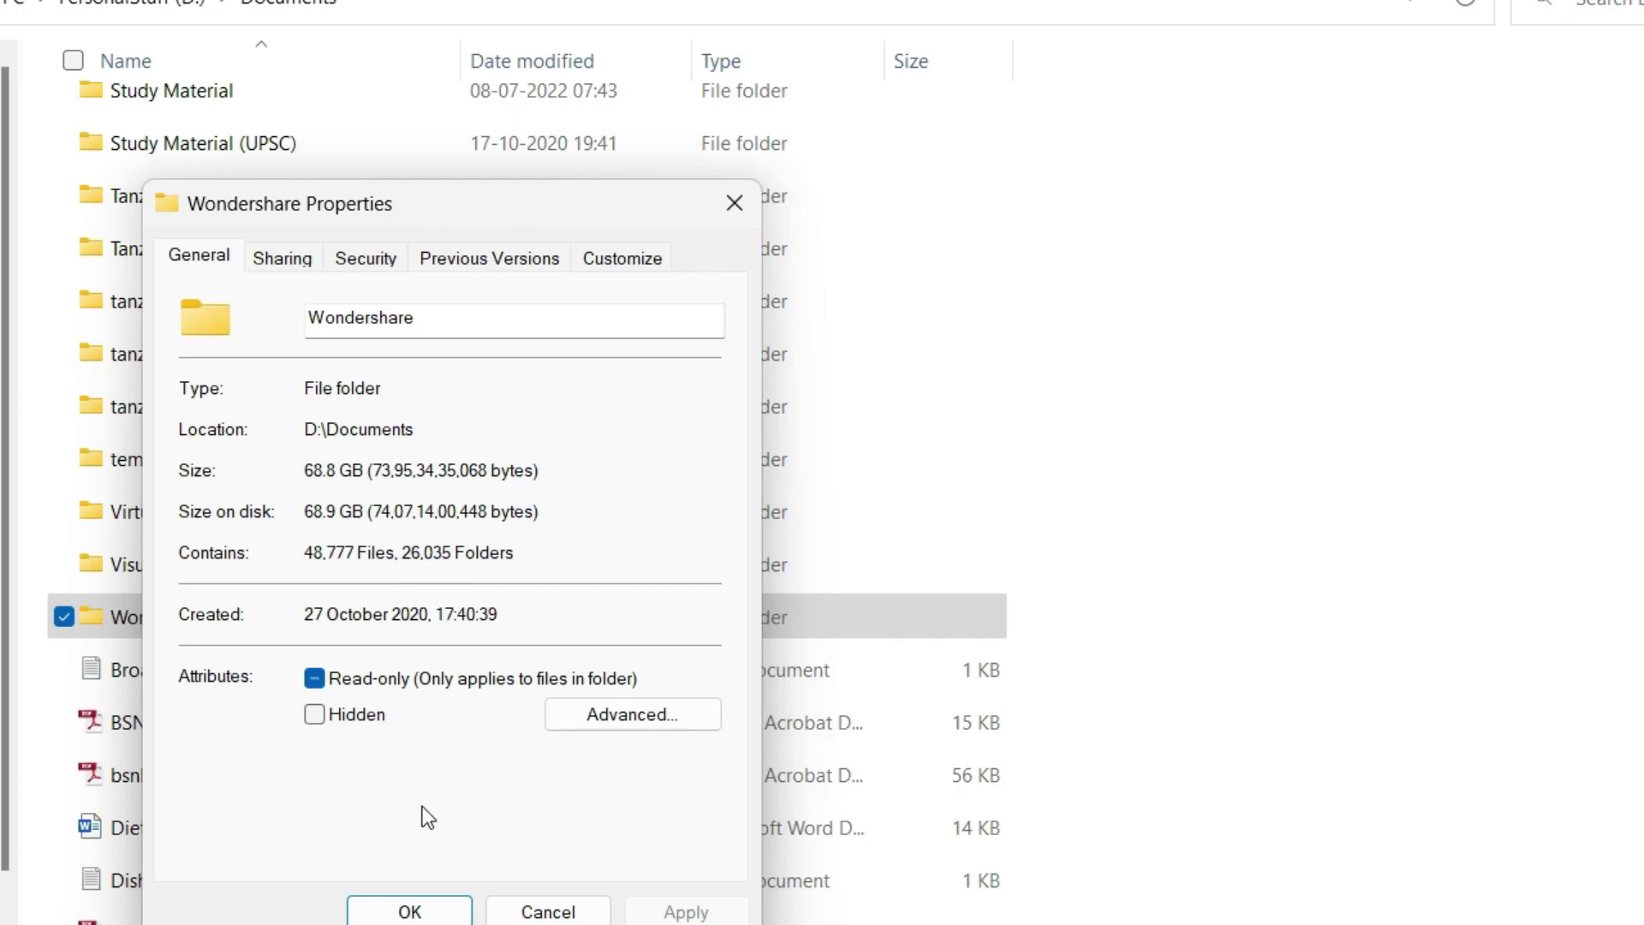
pyautogui.click(418, 901)
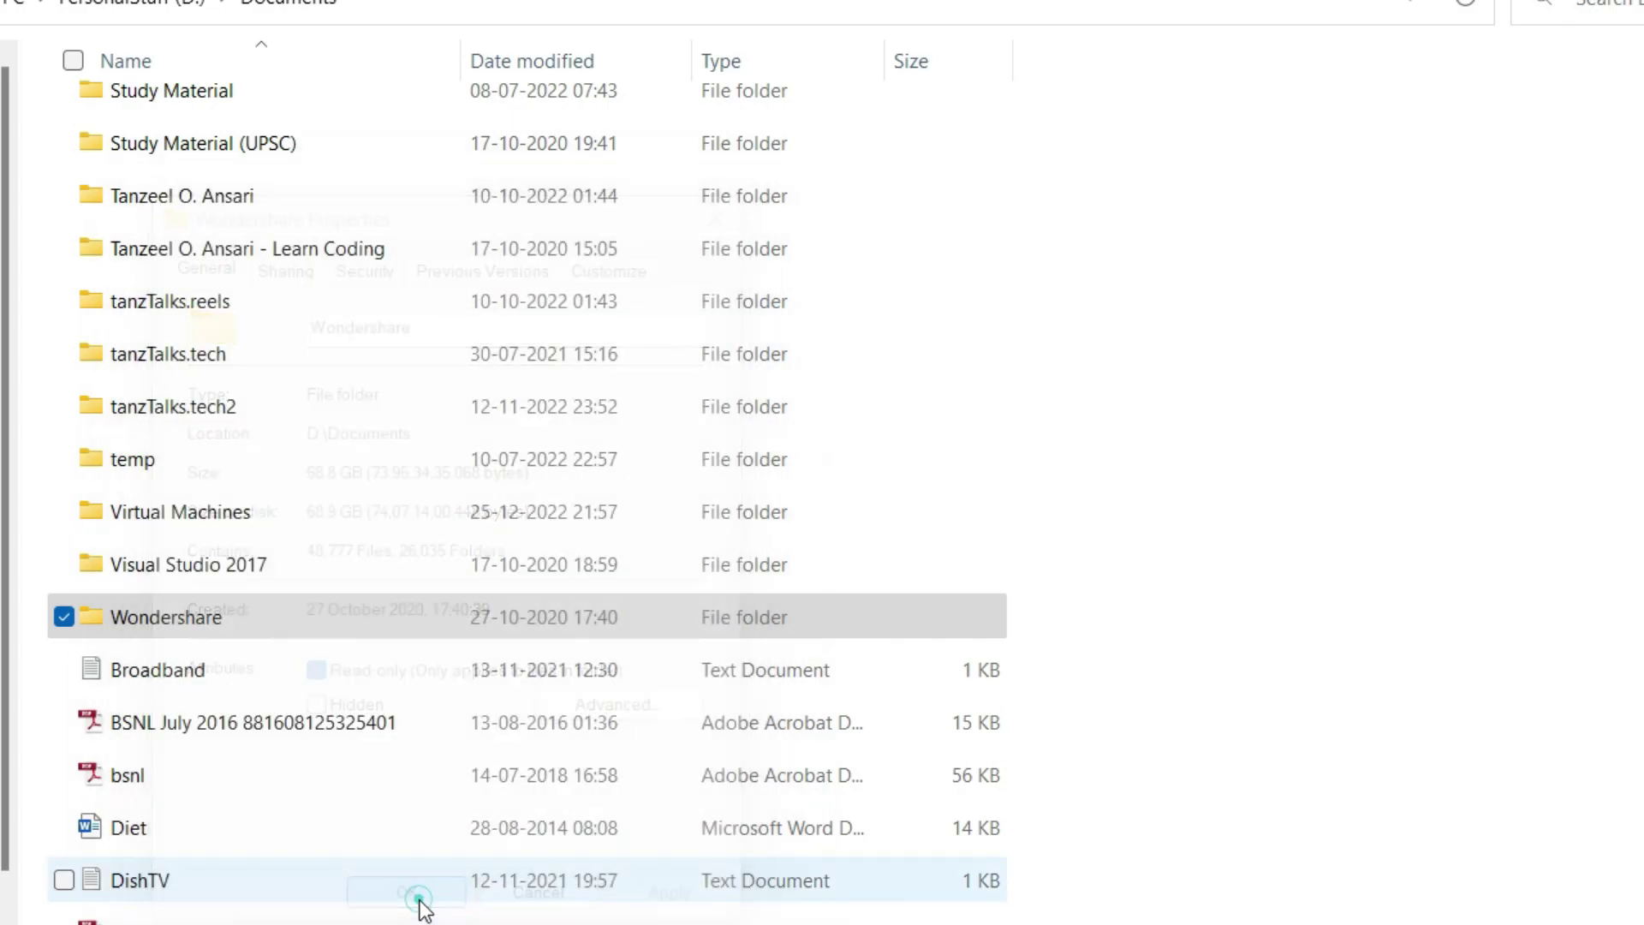
# Step: Open the Wondershare Filmora folder inside the Wondershare folder
pyautogui.doubleClick(178, 619)
pyautogui.click(197, 122)
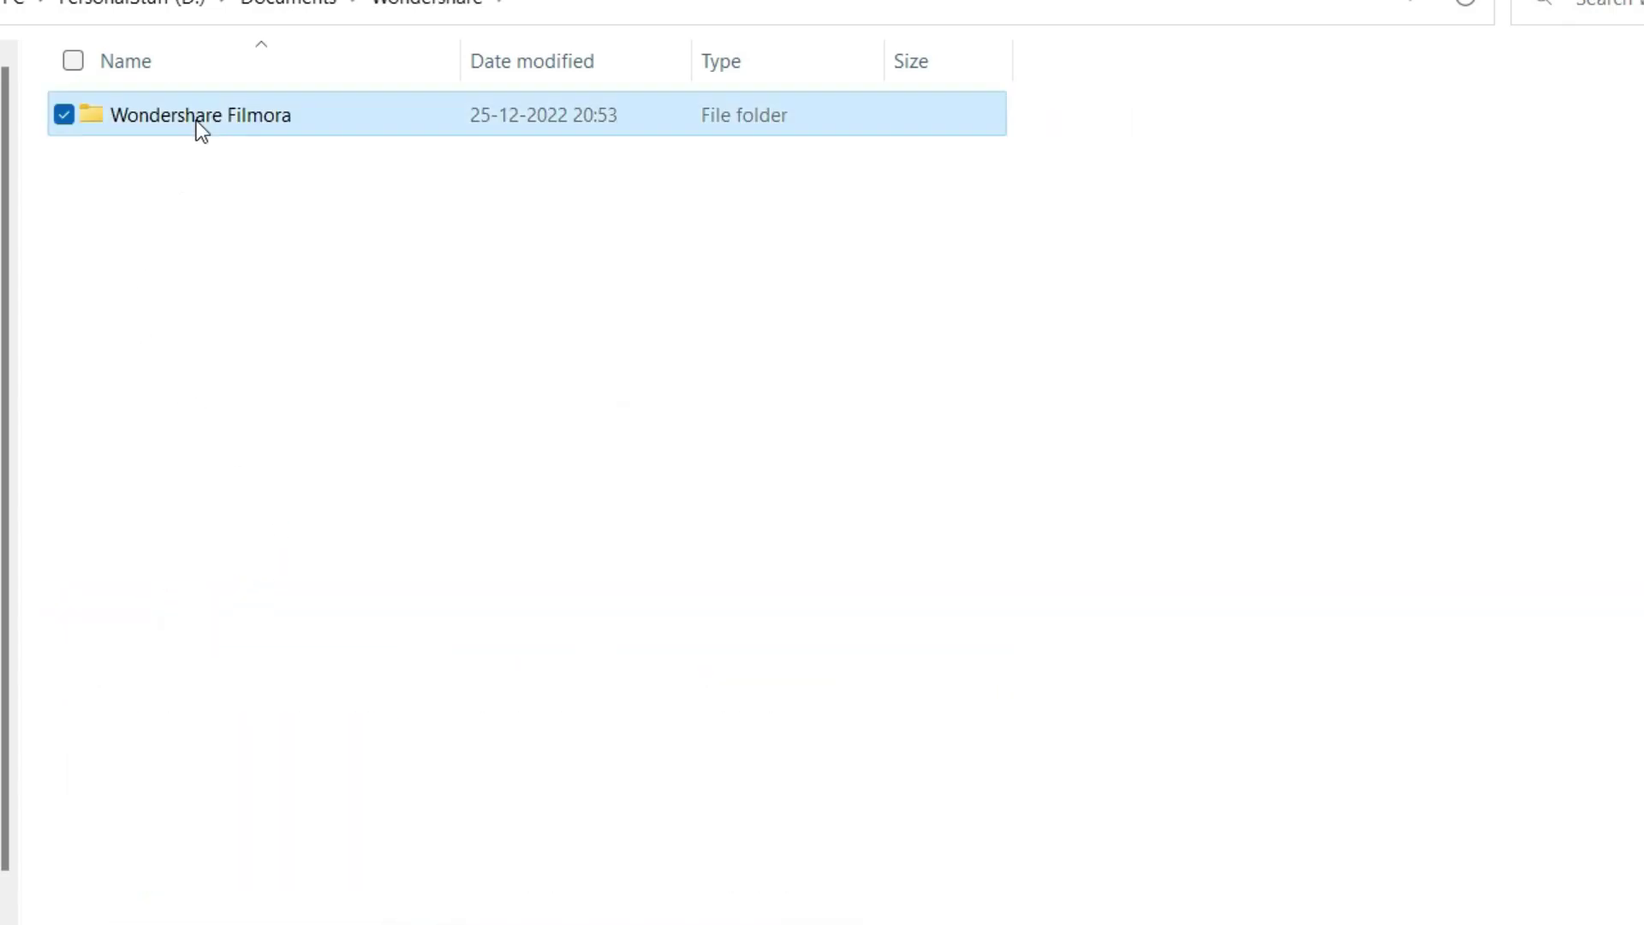
pyautogui.doubleClick(200, 127)
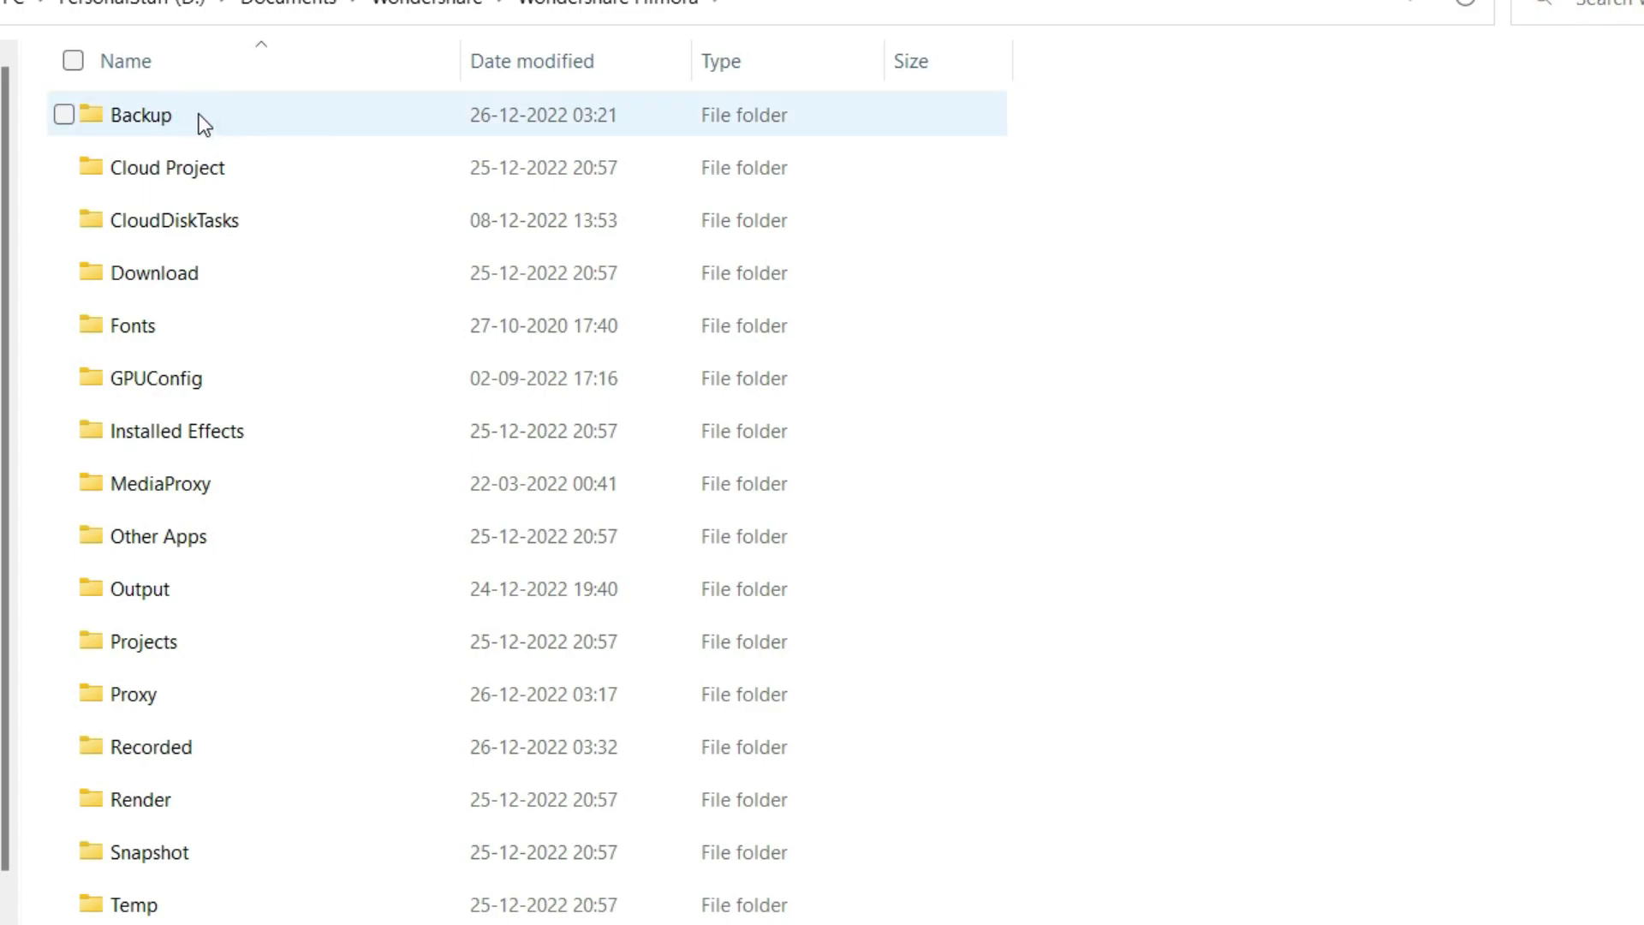
# Step: Delete all the project backup files in the Backup folder, keeping the CurProjAppData folder
pyautogui.moveTo(133, 130)
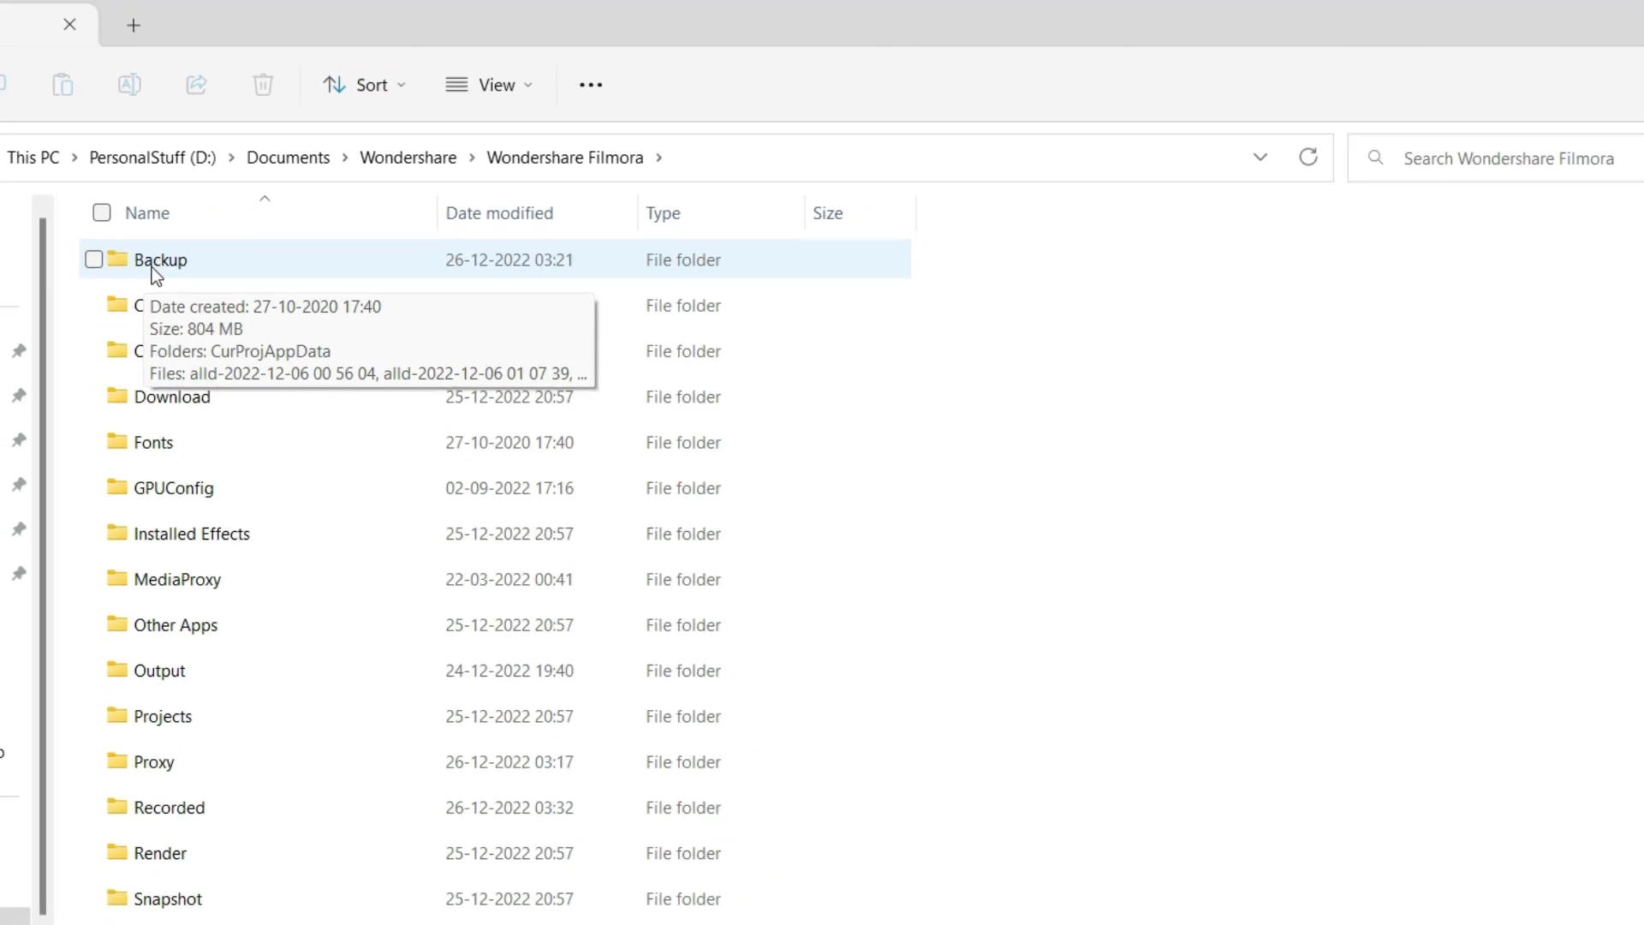
pyautogui.doubleClick(154, 261)
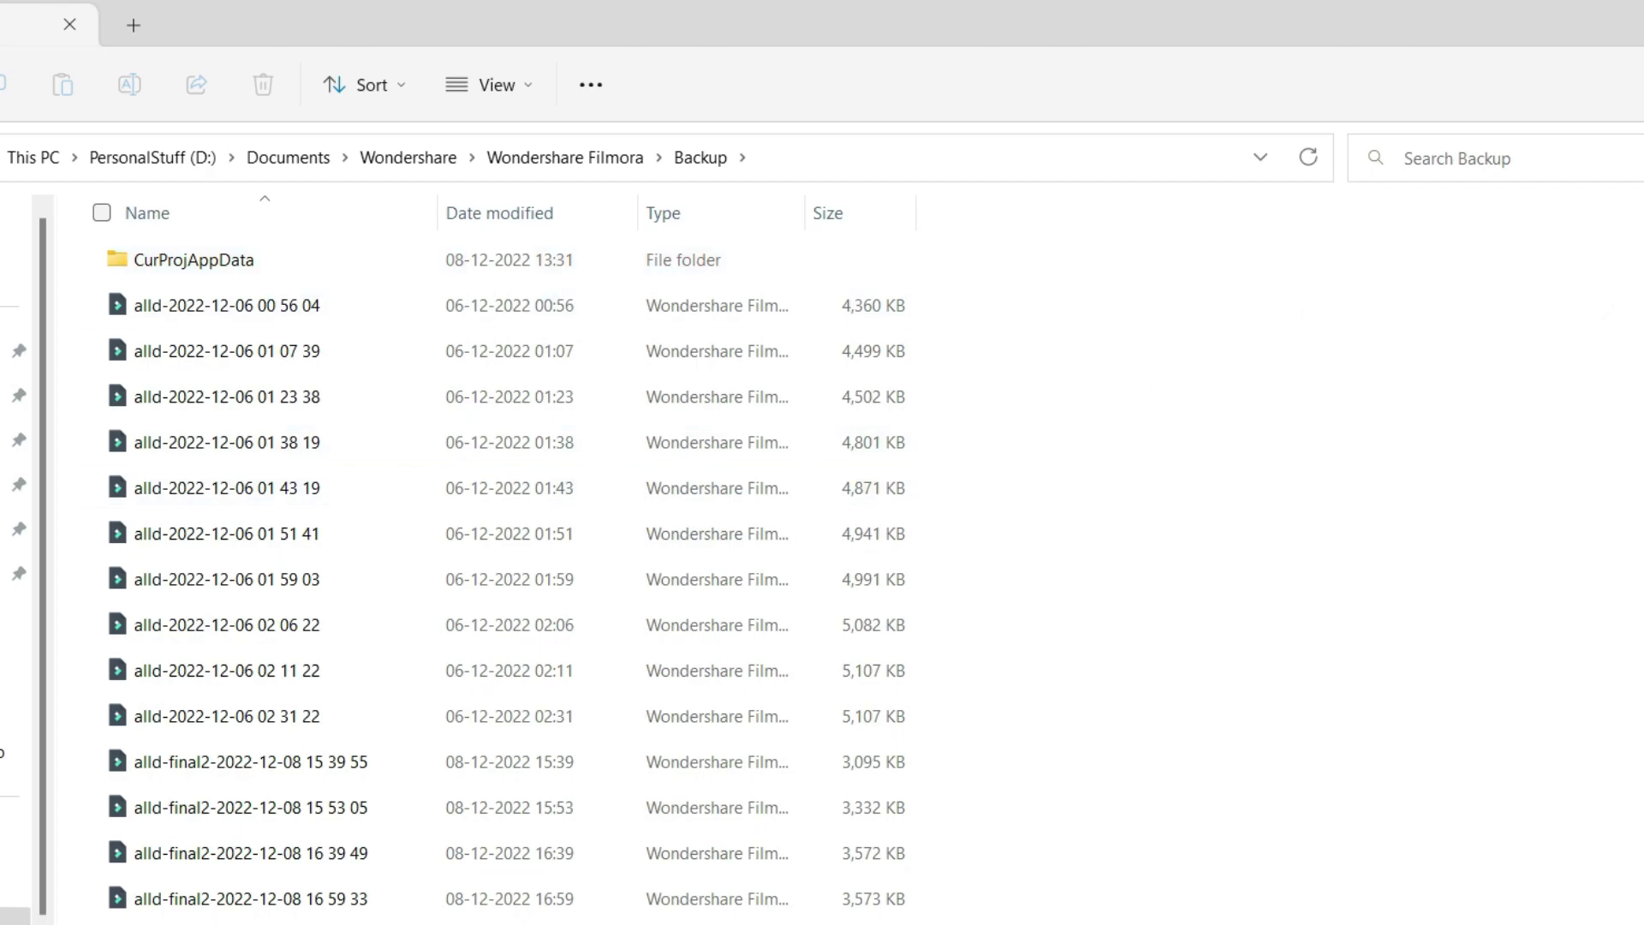
pyautogui.scroll(-20, 505, 573)
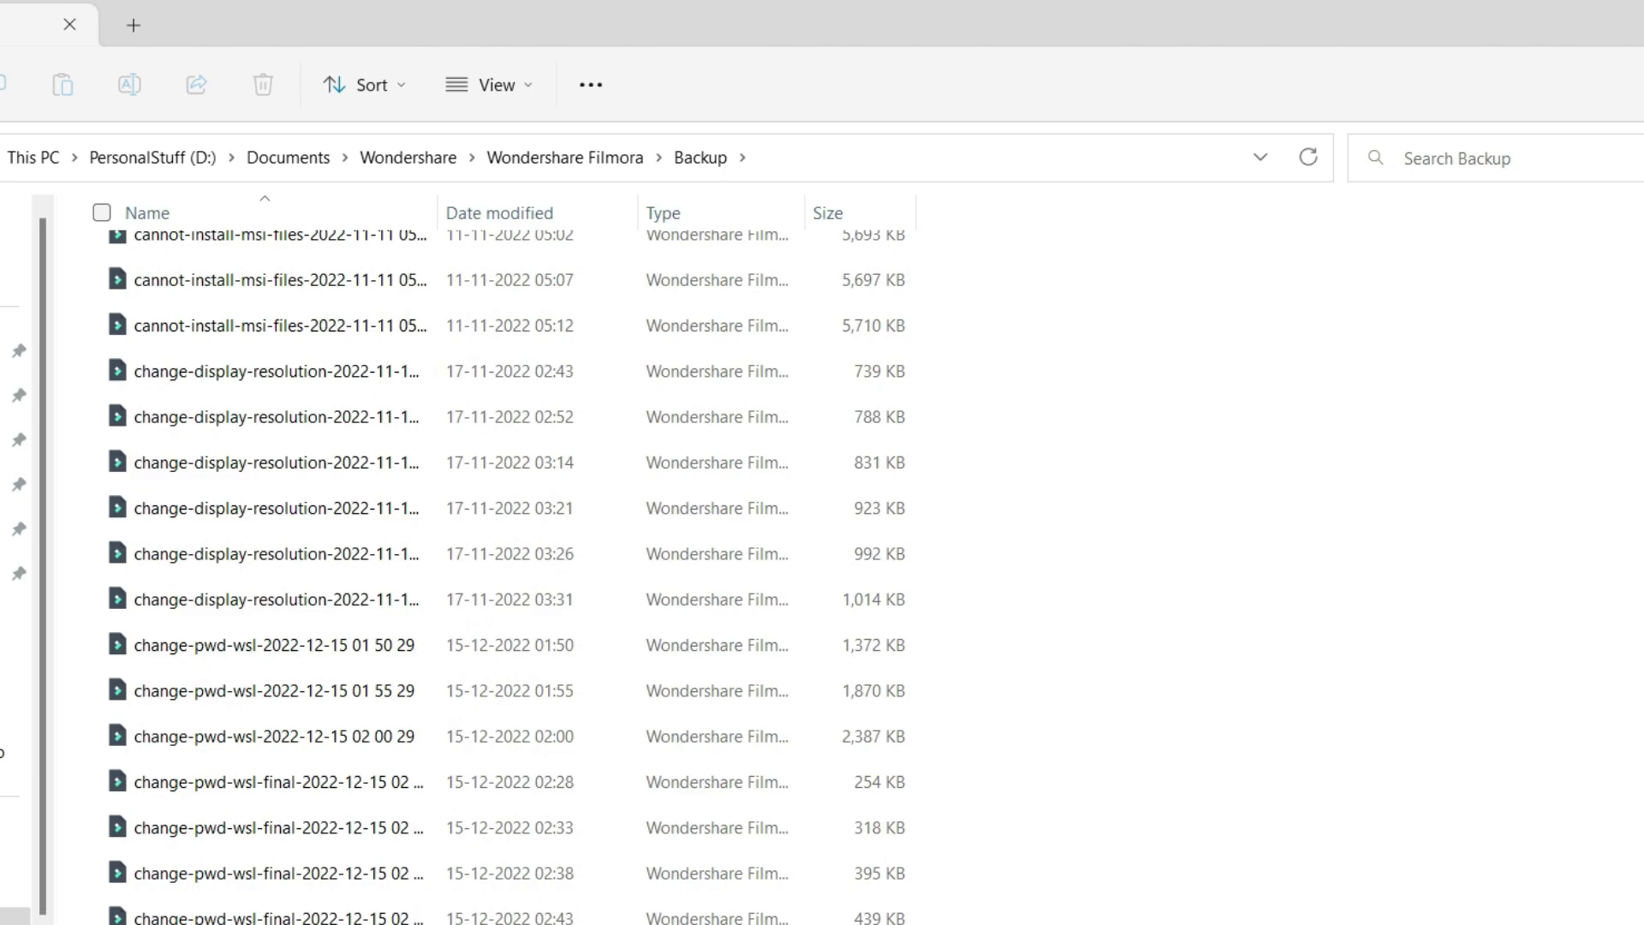
pyautogui.scroll(20, 505, 573)
pyautogui.scroll(-2, 505, 573)
pyautogui.scroll(2, 505, 574)
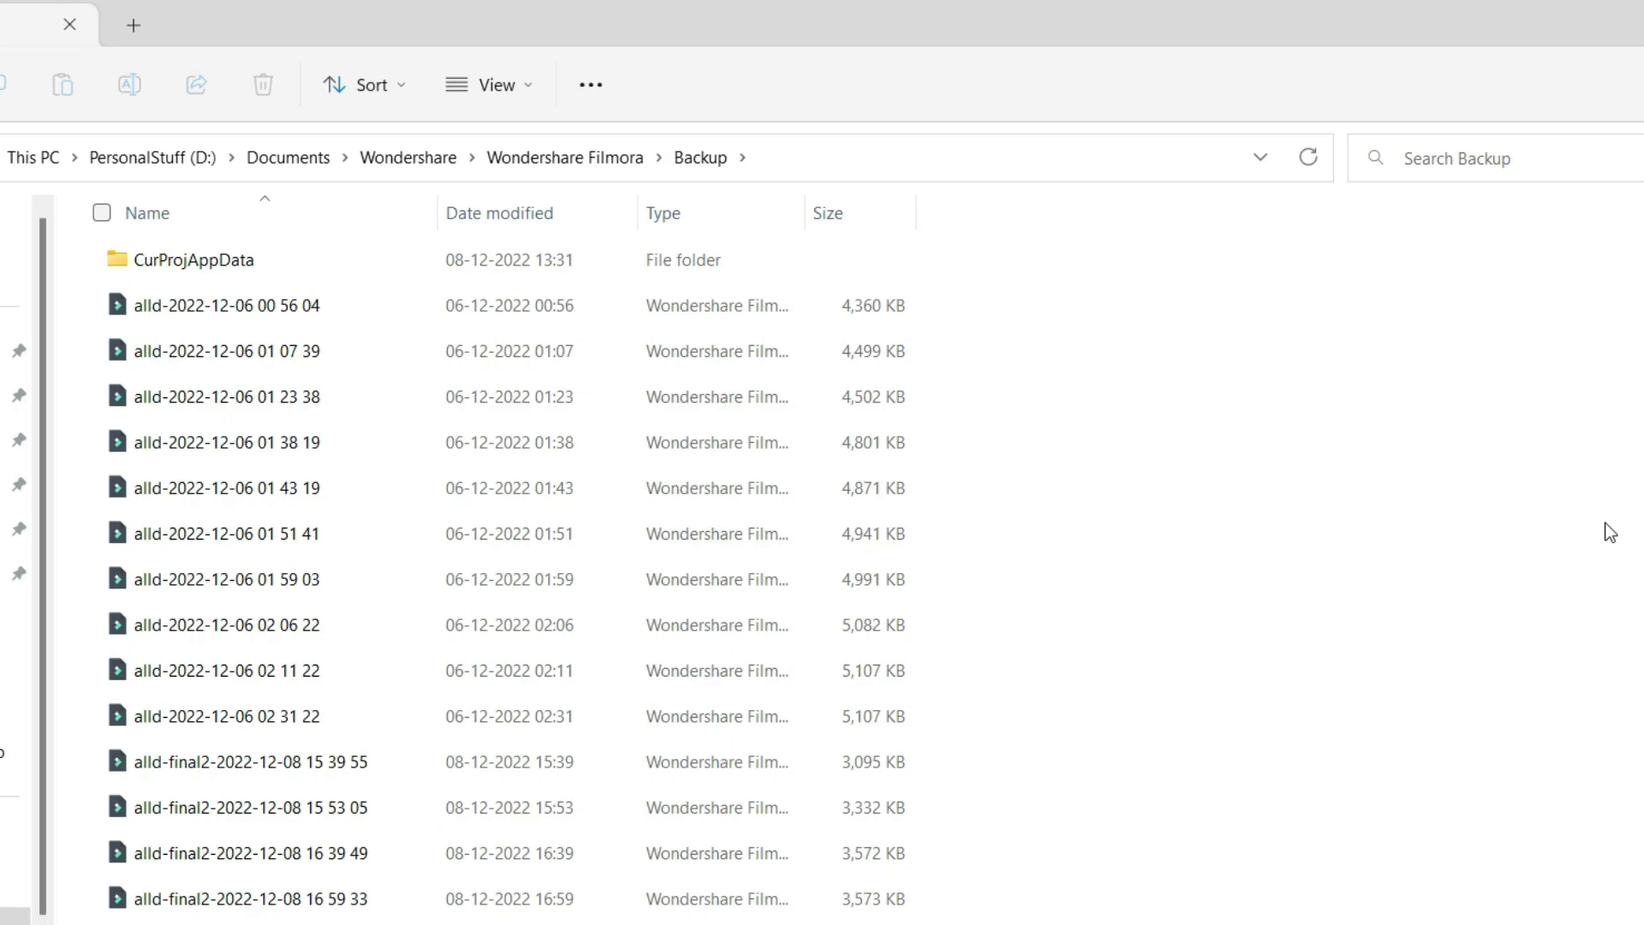
pyautogui.hotkey('ctrl', 'a')
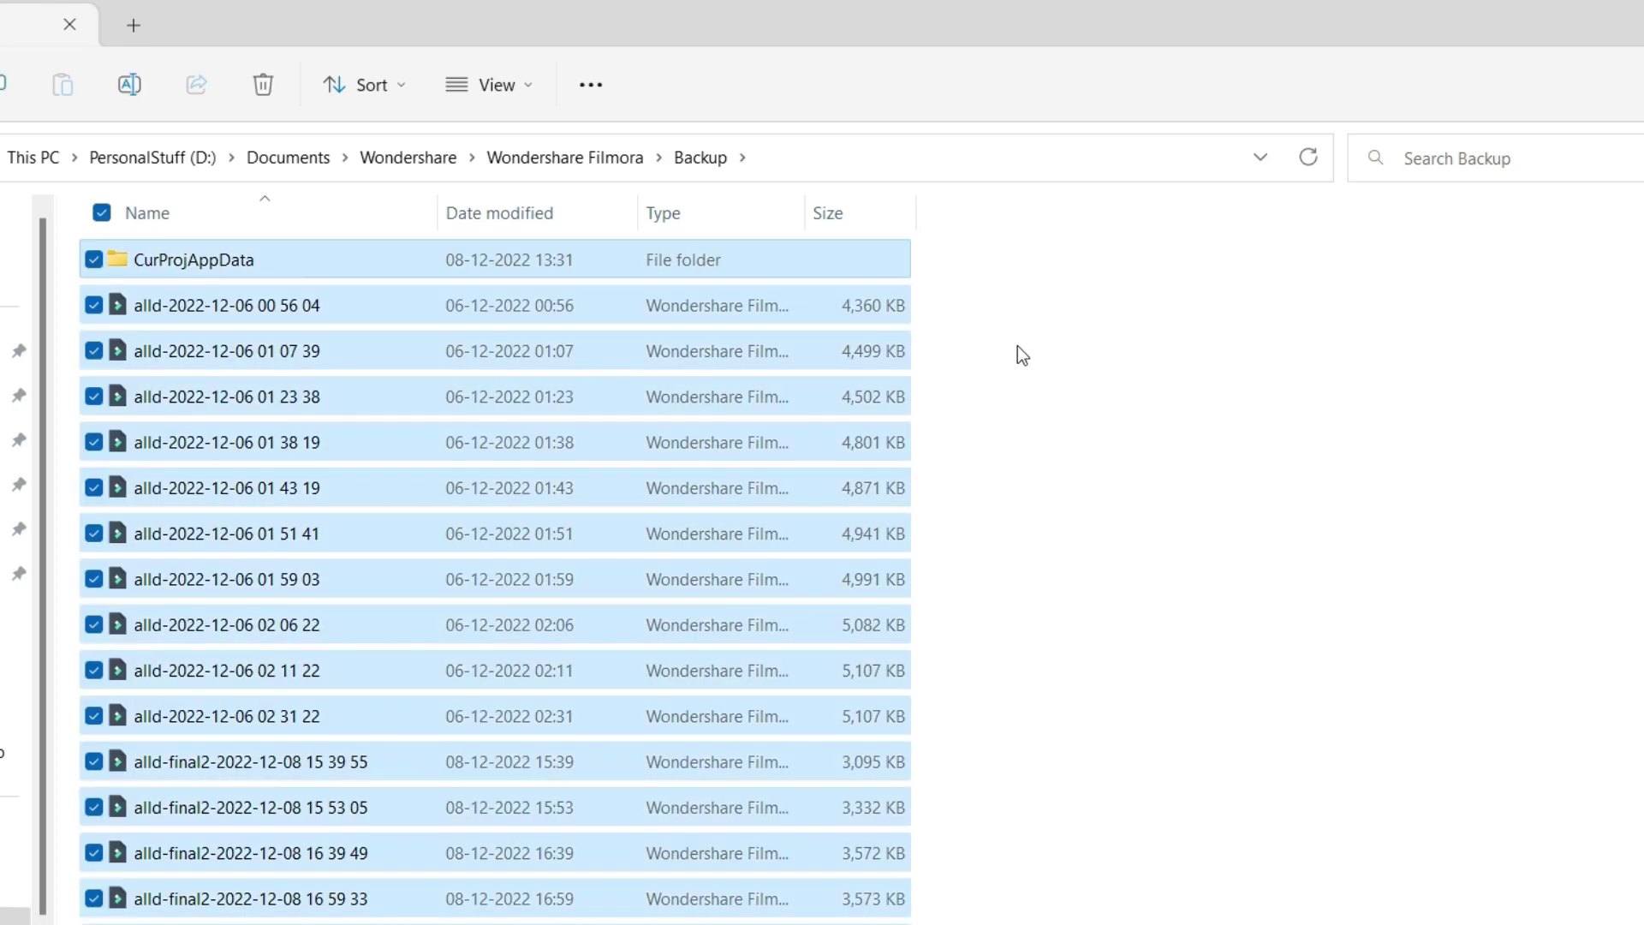
pyautogui.click(95, 260)
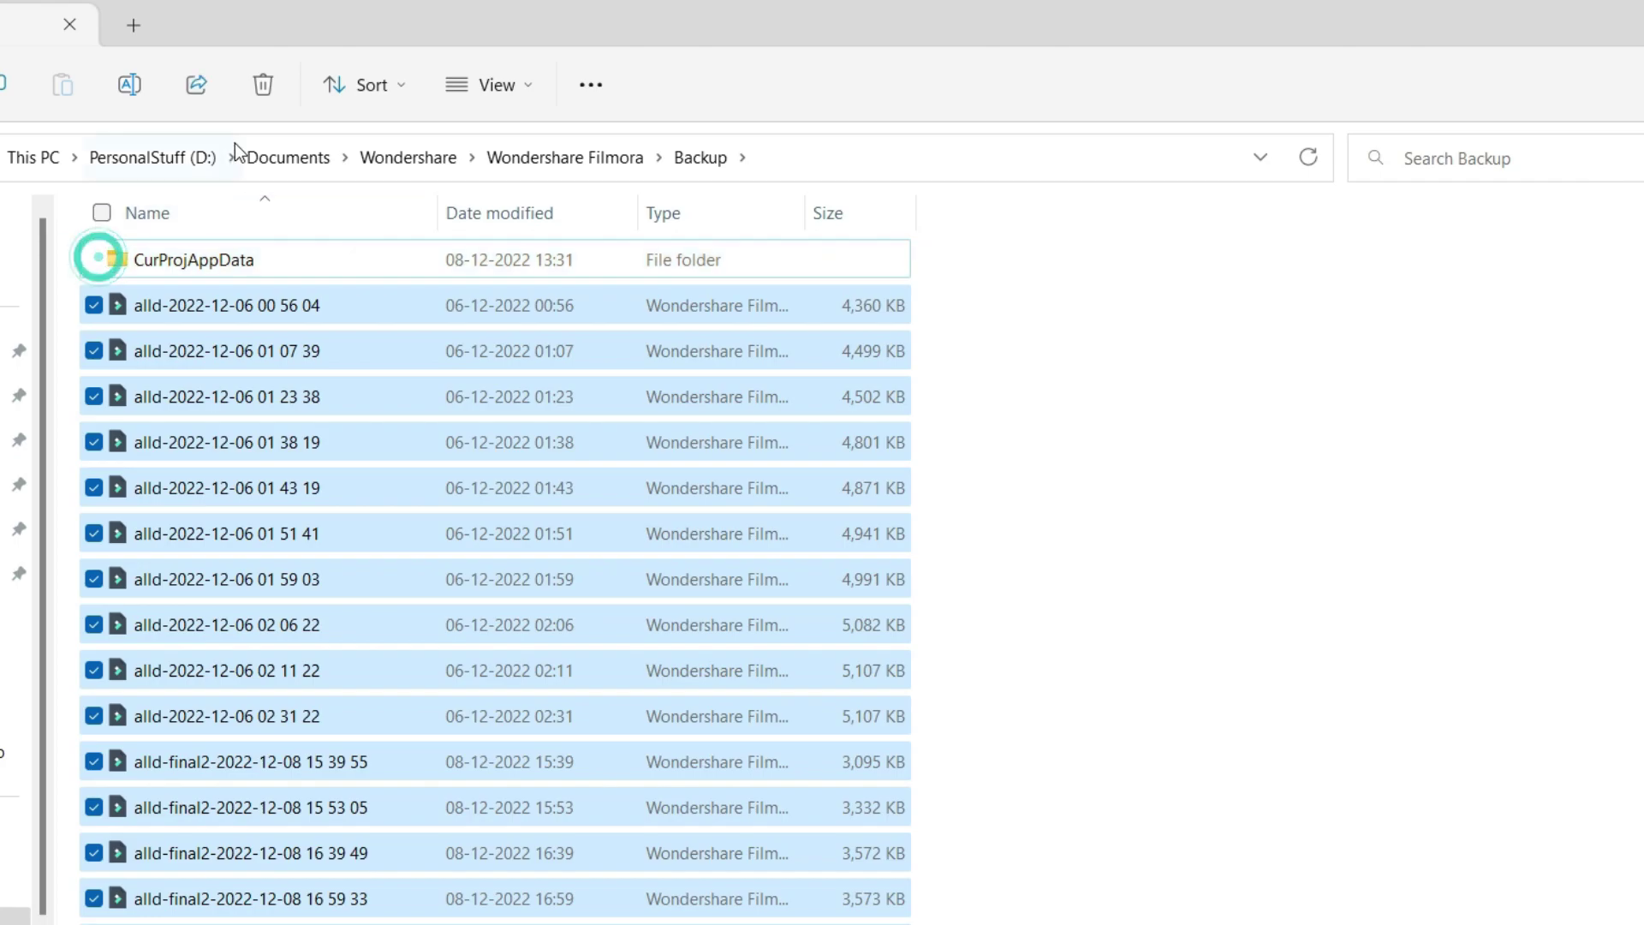
pyautogui.click(260, 93)
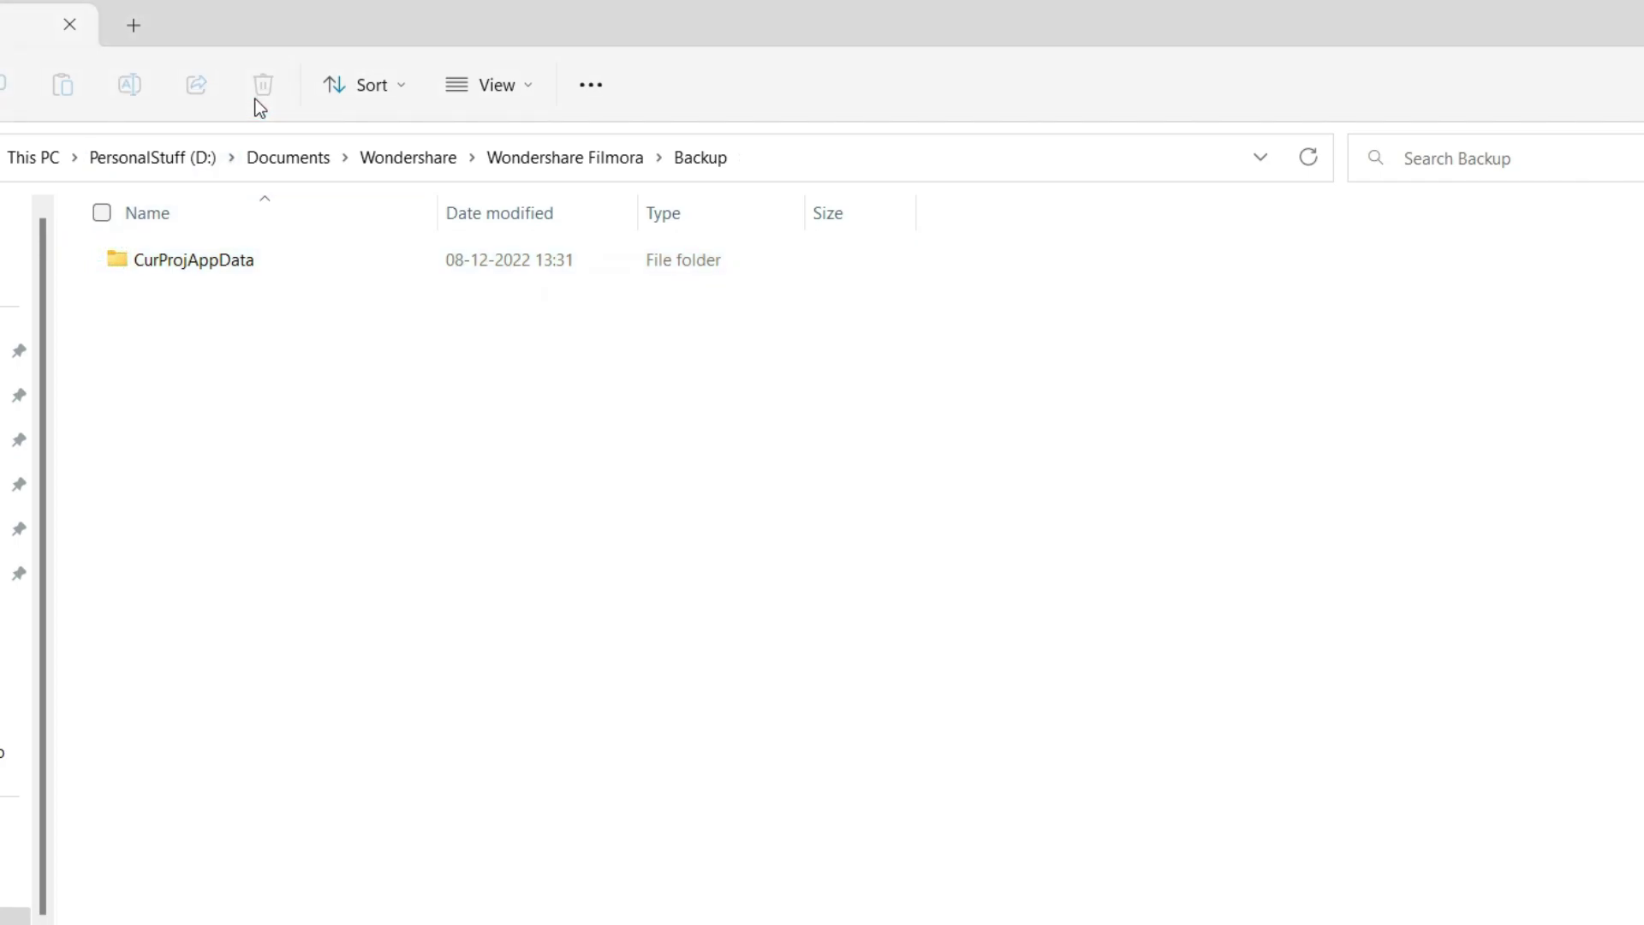
# Step: Go back to the Wondershare Filmora folder, inspect the contents of the Output folder and return
pyautogui.click(558, 158)
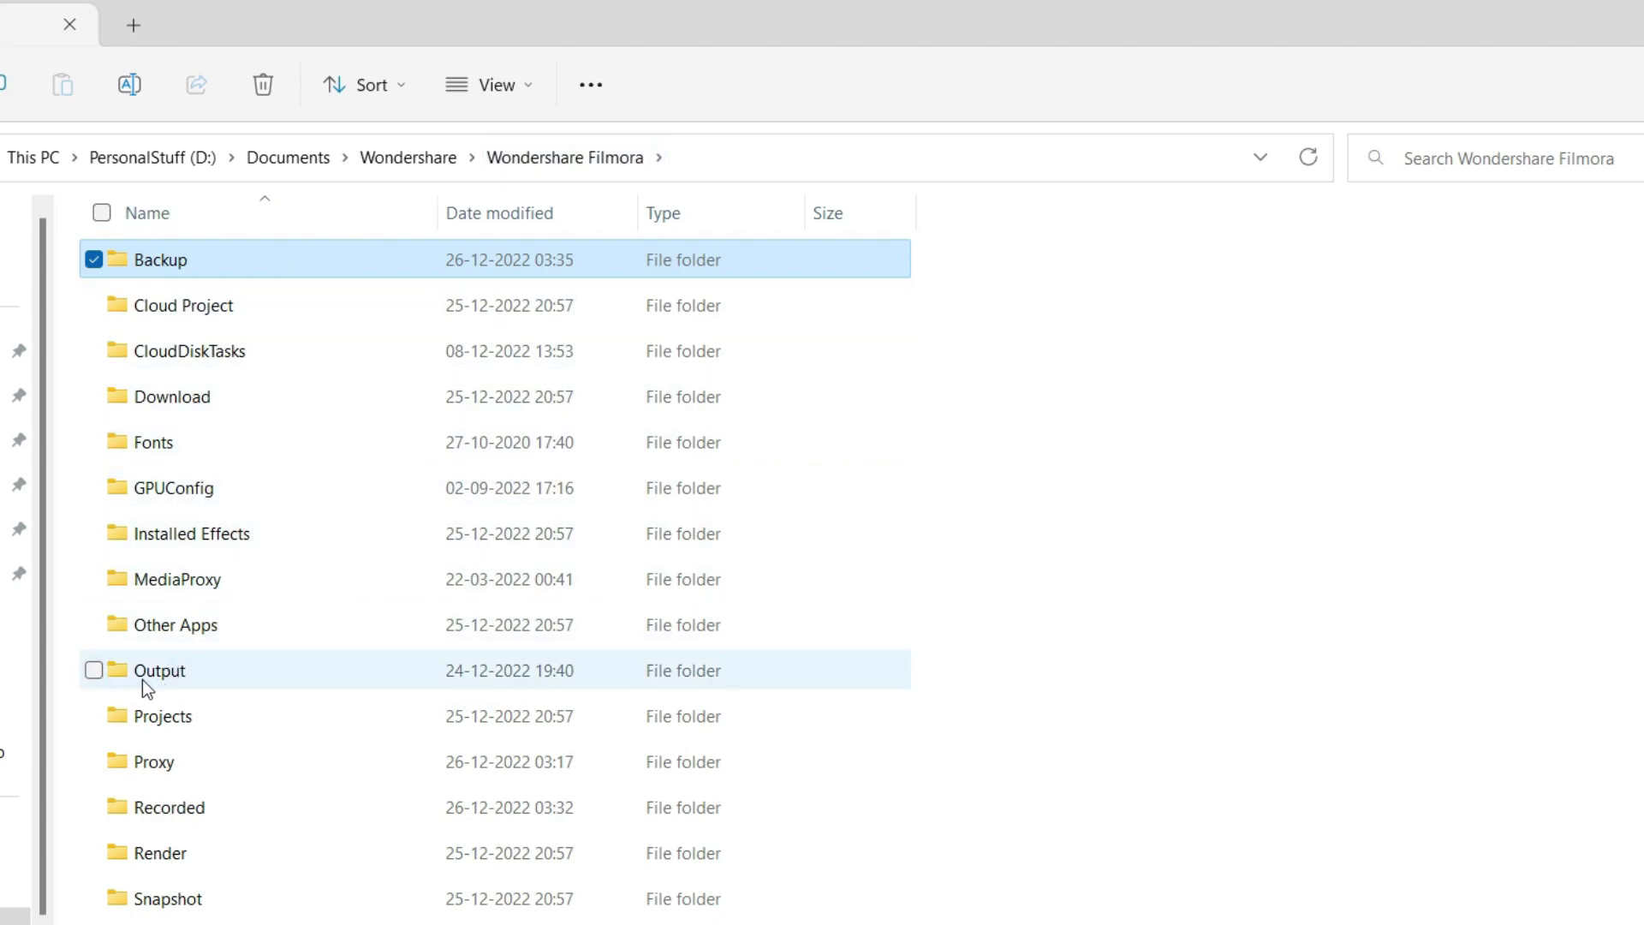
pyautogui.doubleClick(179, 666)
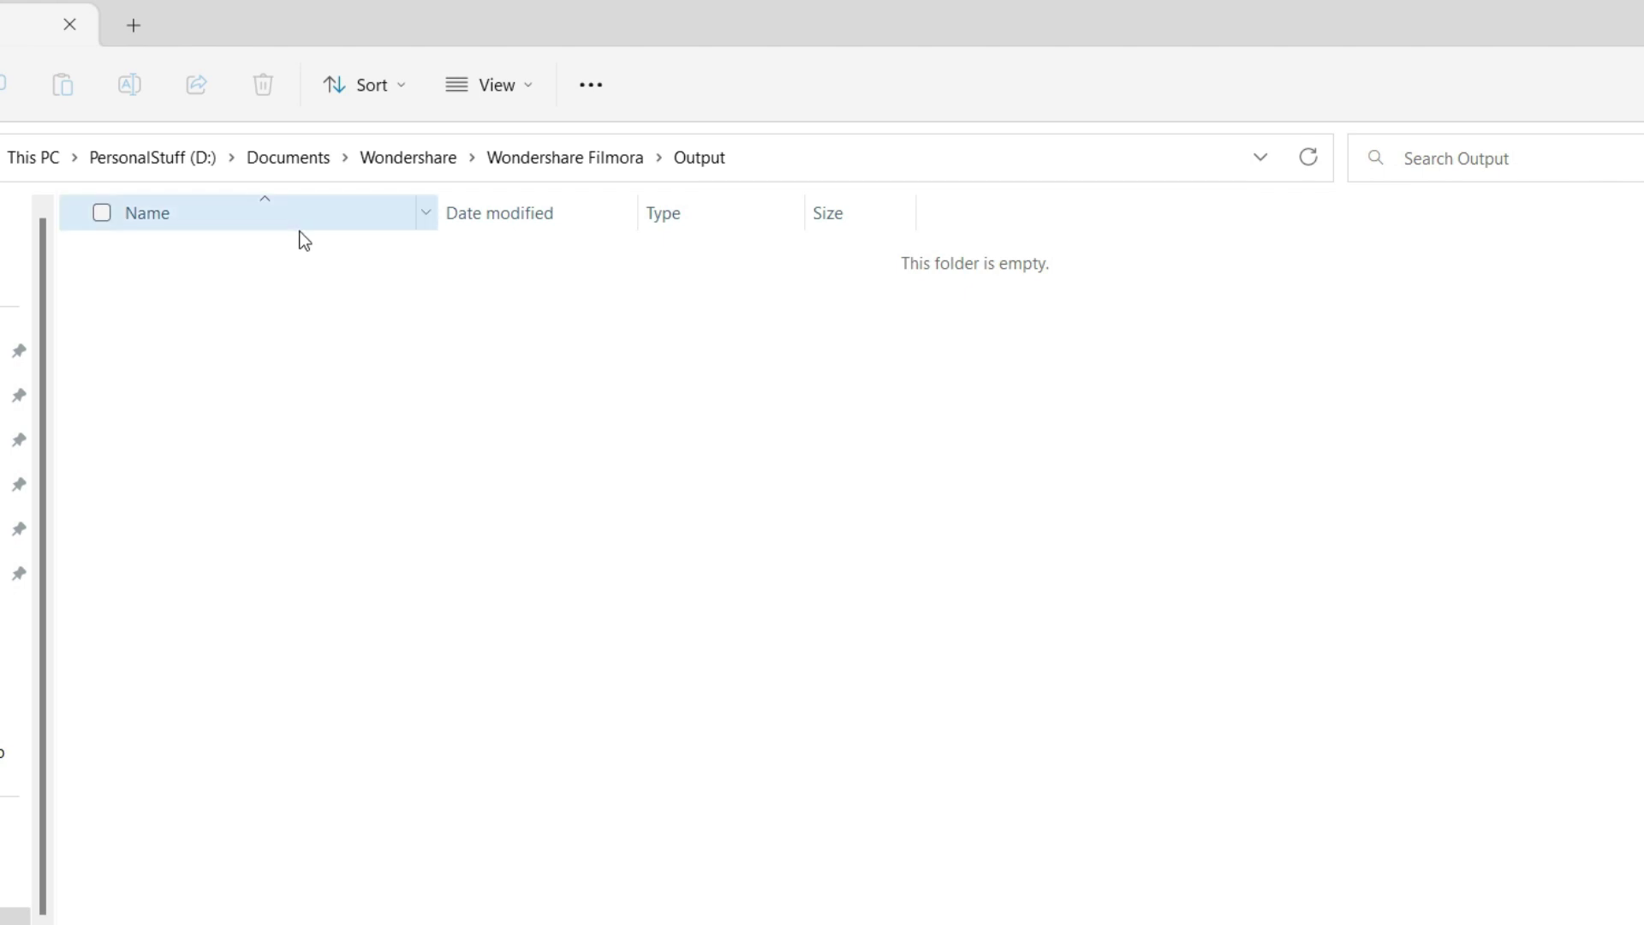
pyautogui.click(584, 169)
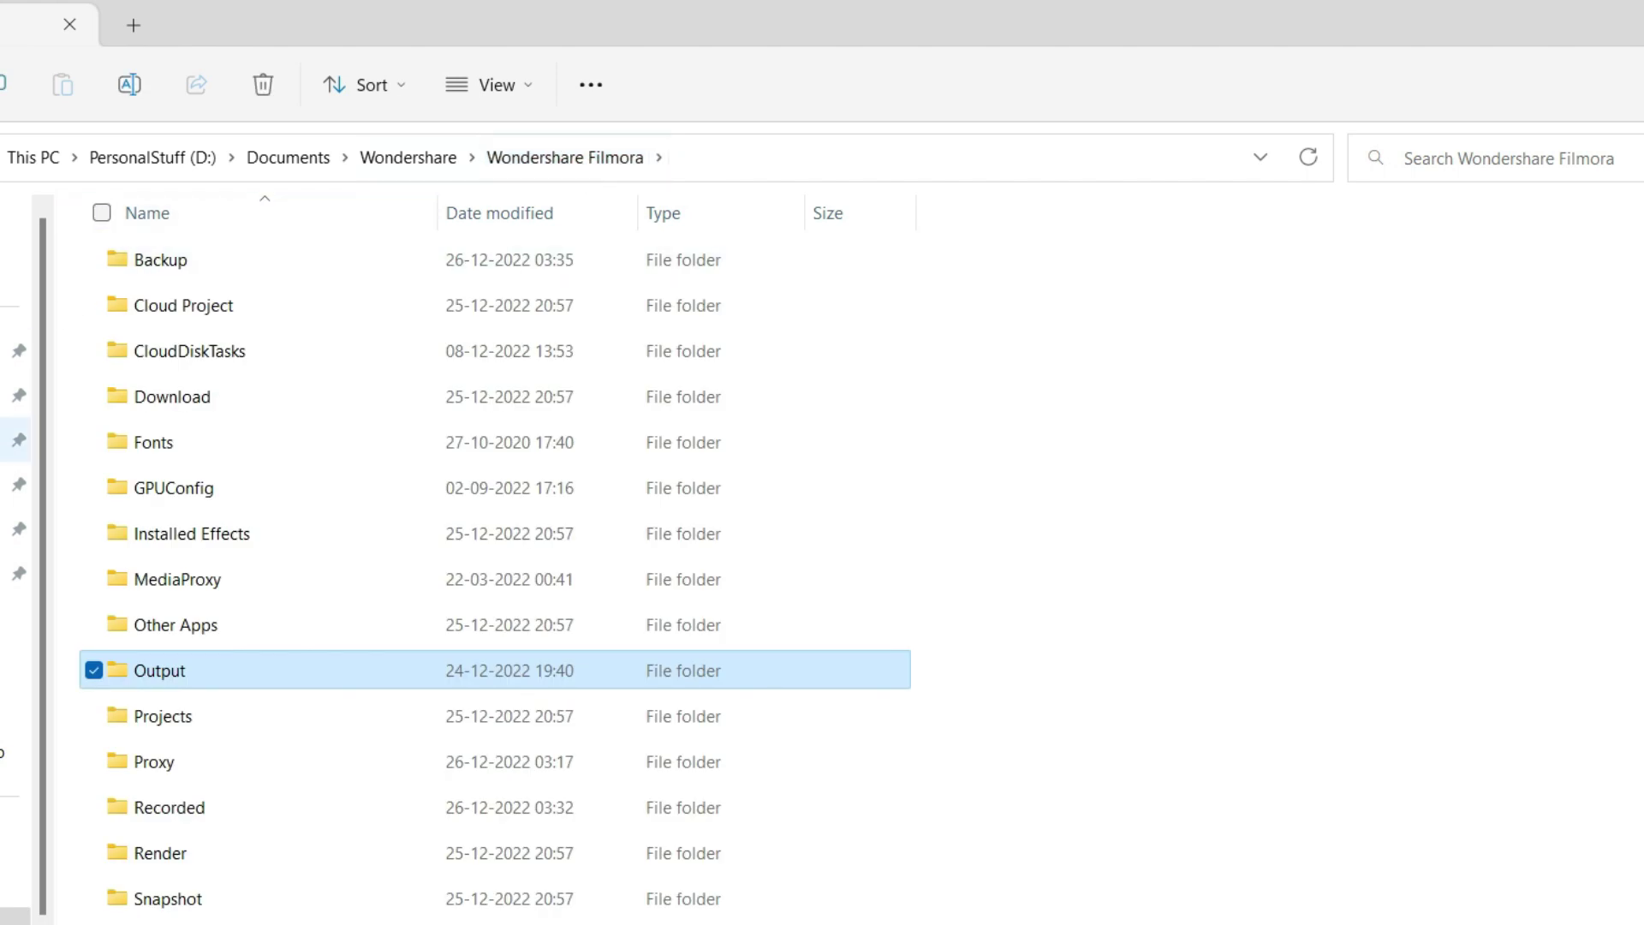
# Step: Check the size of the Projects folder in its properties, inspect its contents and return to the Wondershare Filmora folder
pyautogui.click(177, 719)
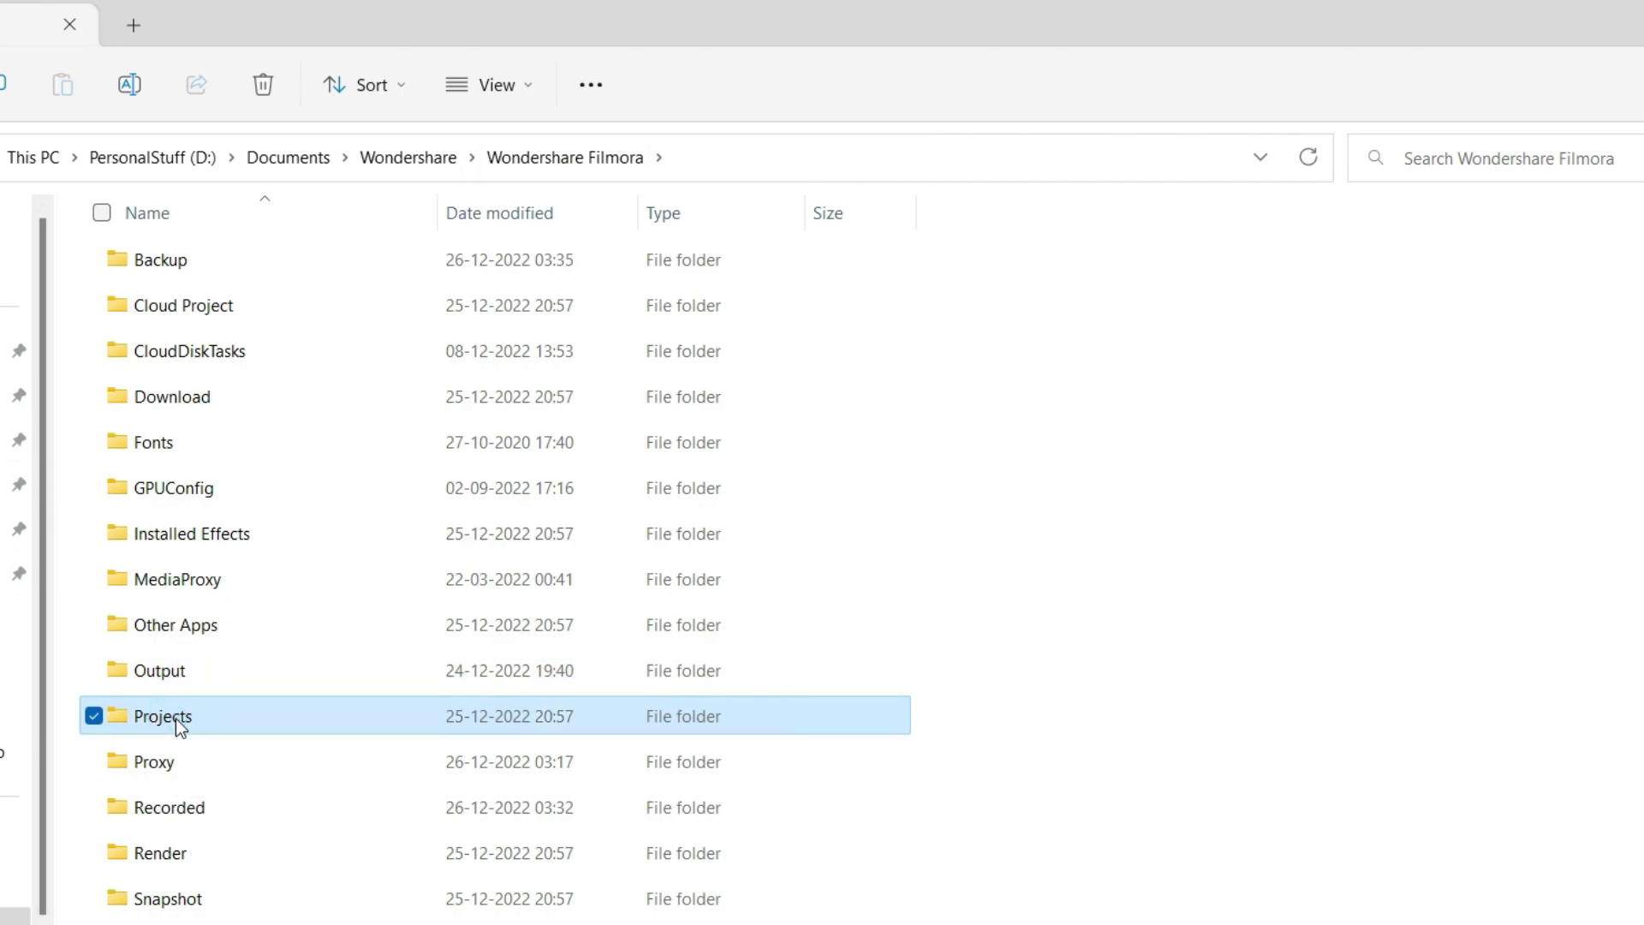
pyautogui.rightClick(176, 717)
pyautogui.click(301, 498)
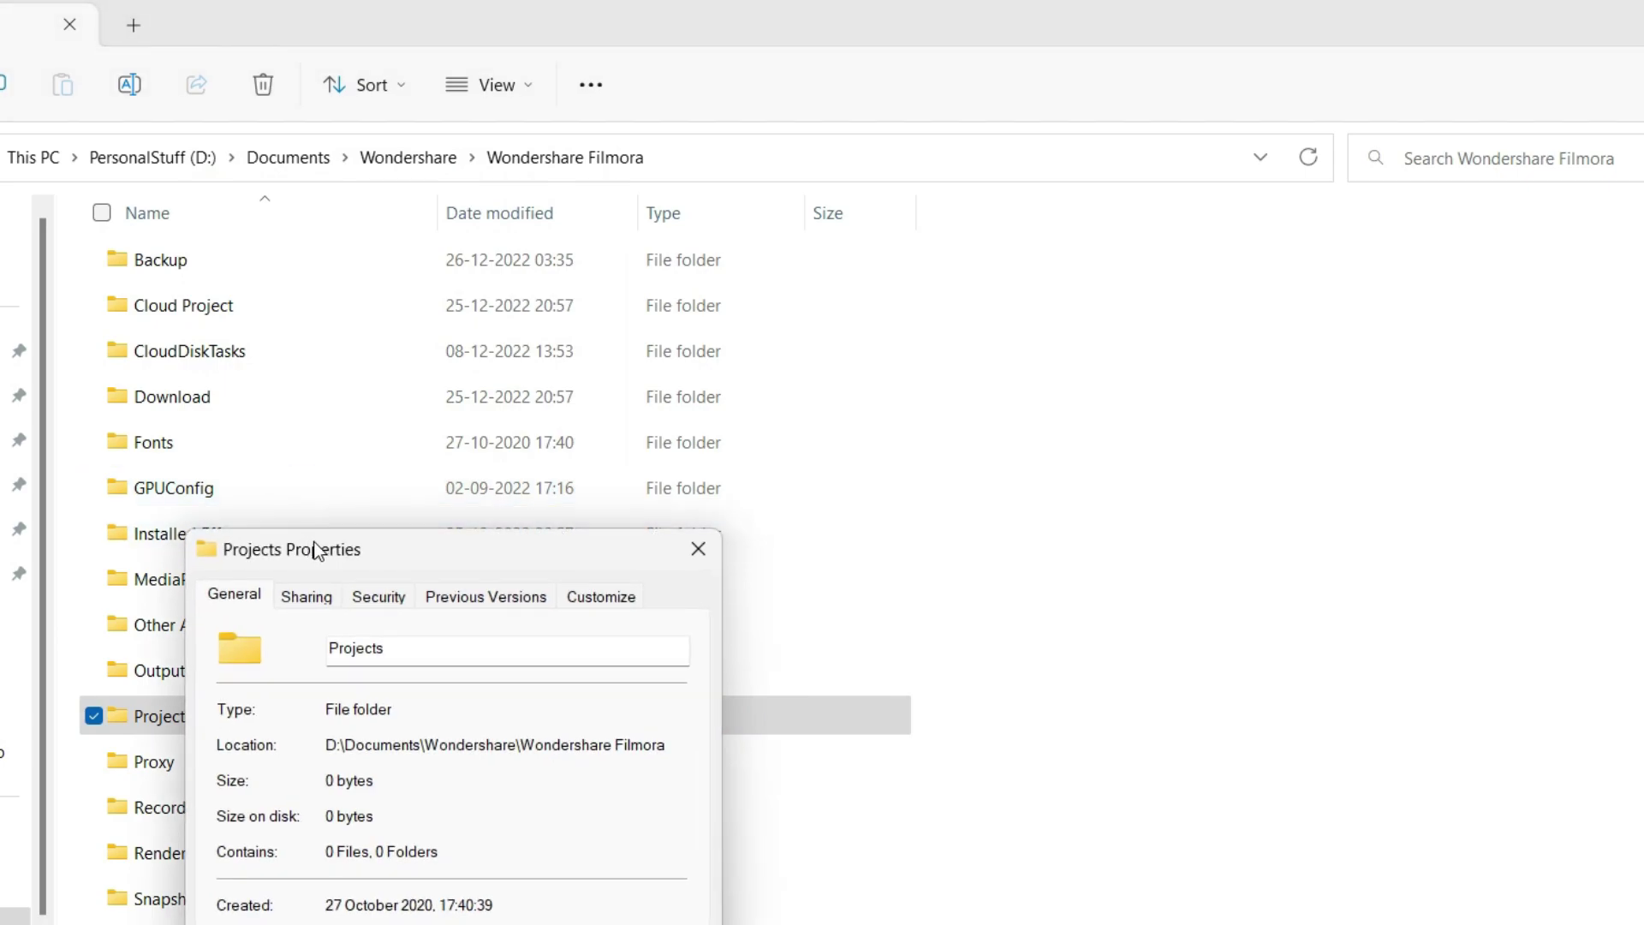
pyautogui.moveTo(315, 550); pyautogui.dragTo(365, 261)
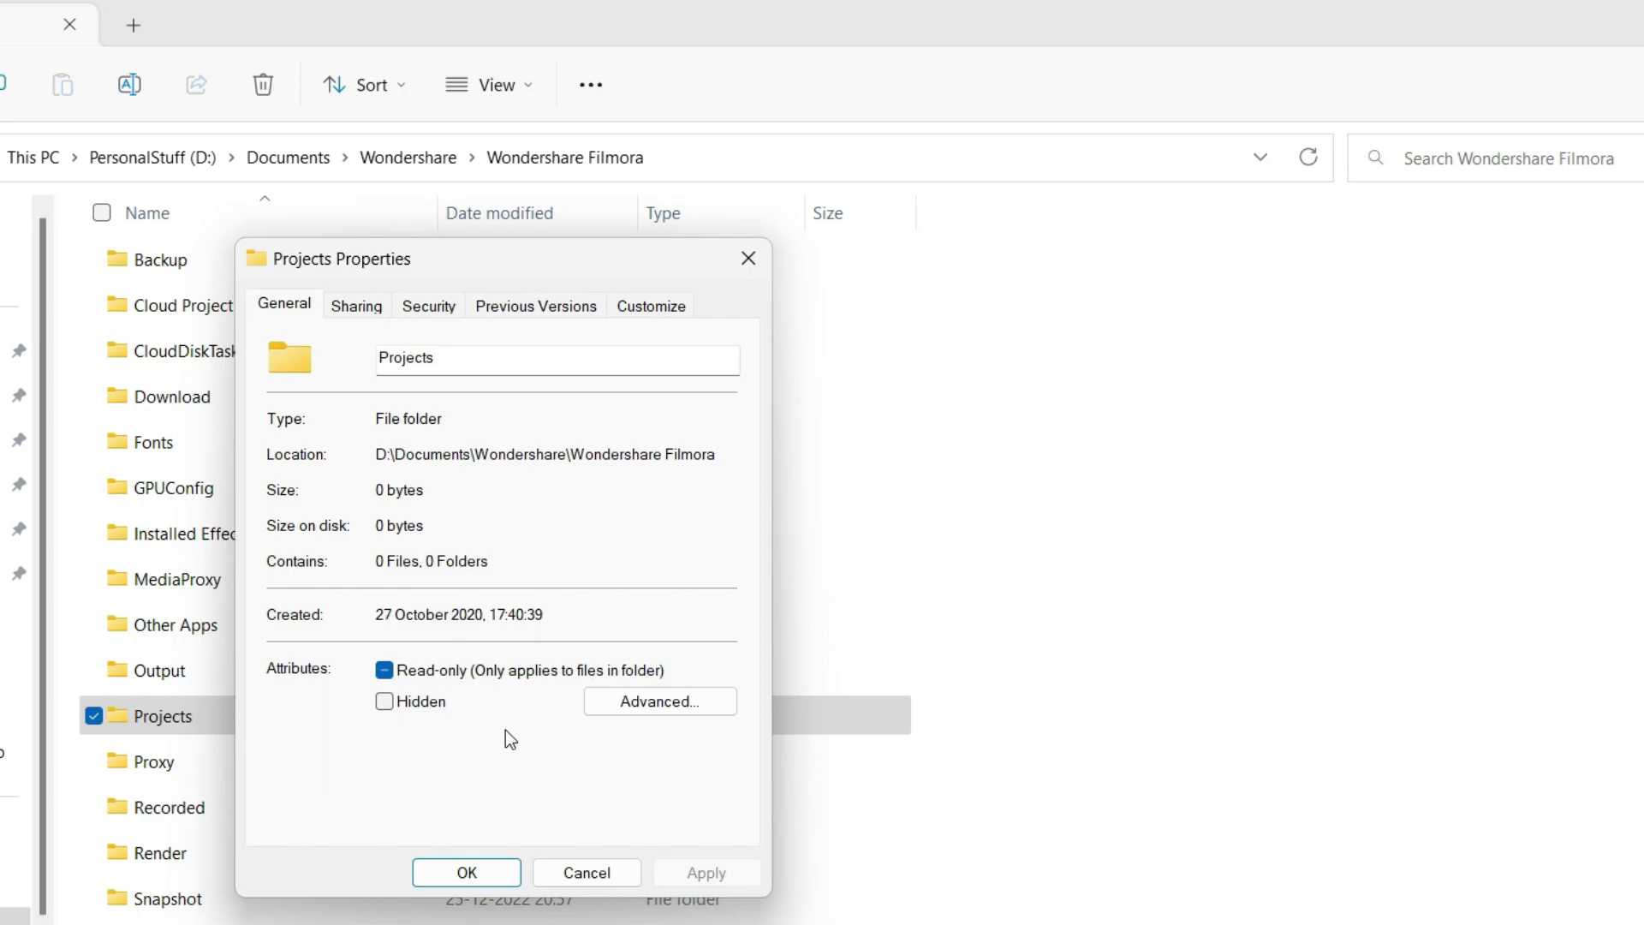
pyautogui.click(485, 873)
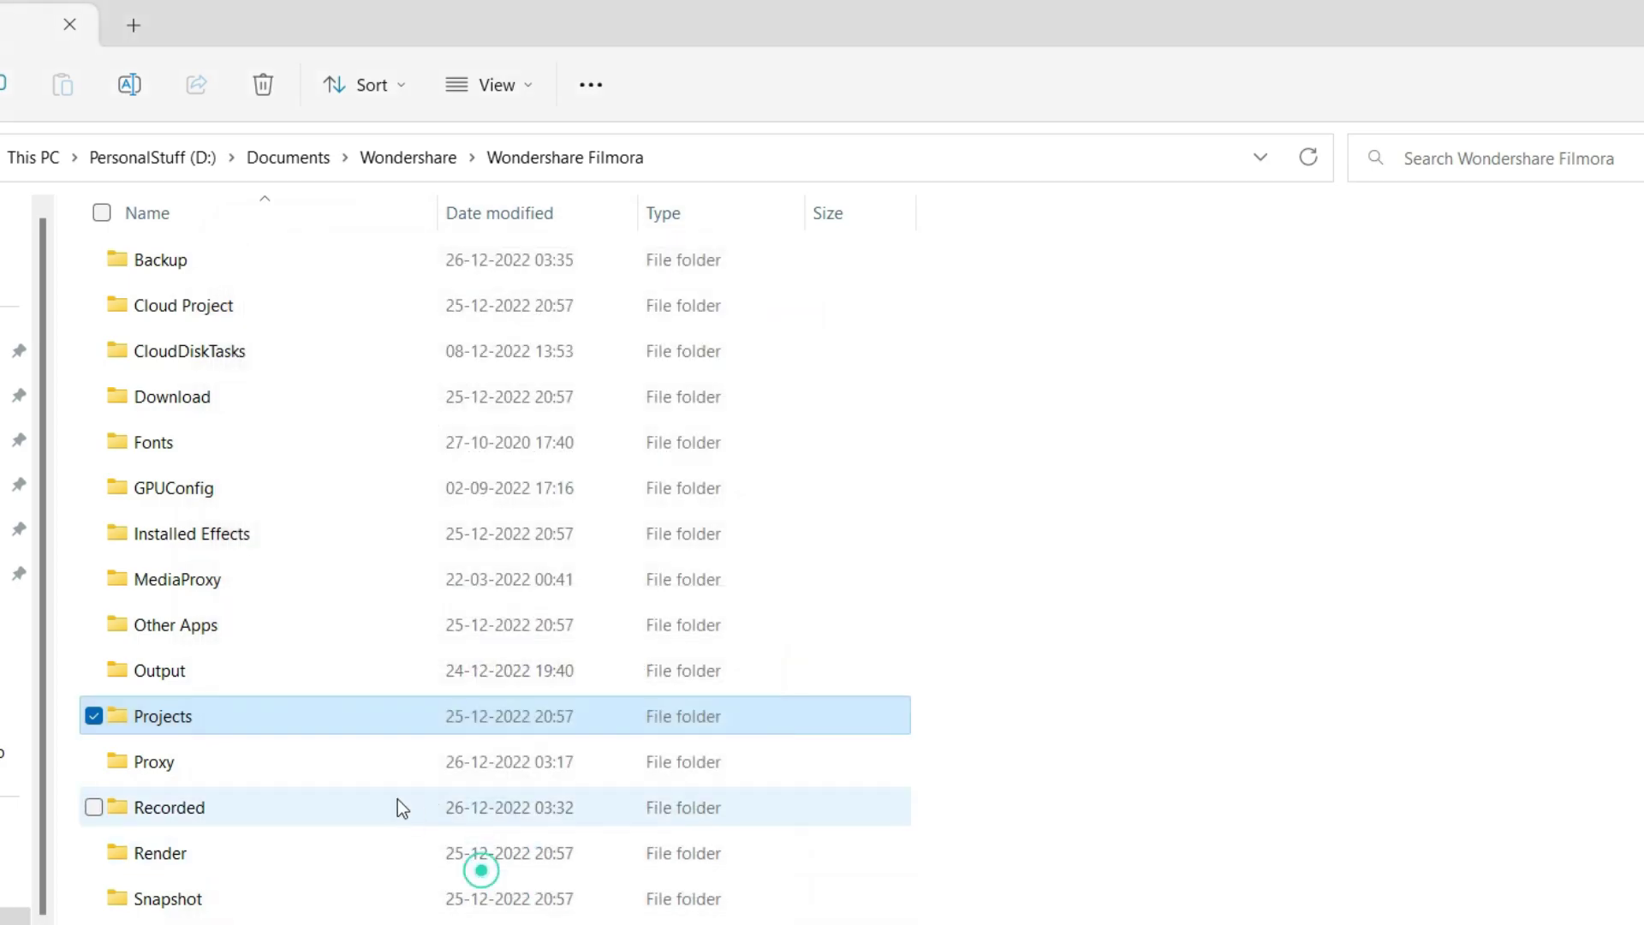
pyautogui.doubleClick(175, 726)
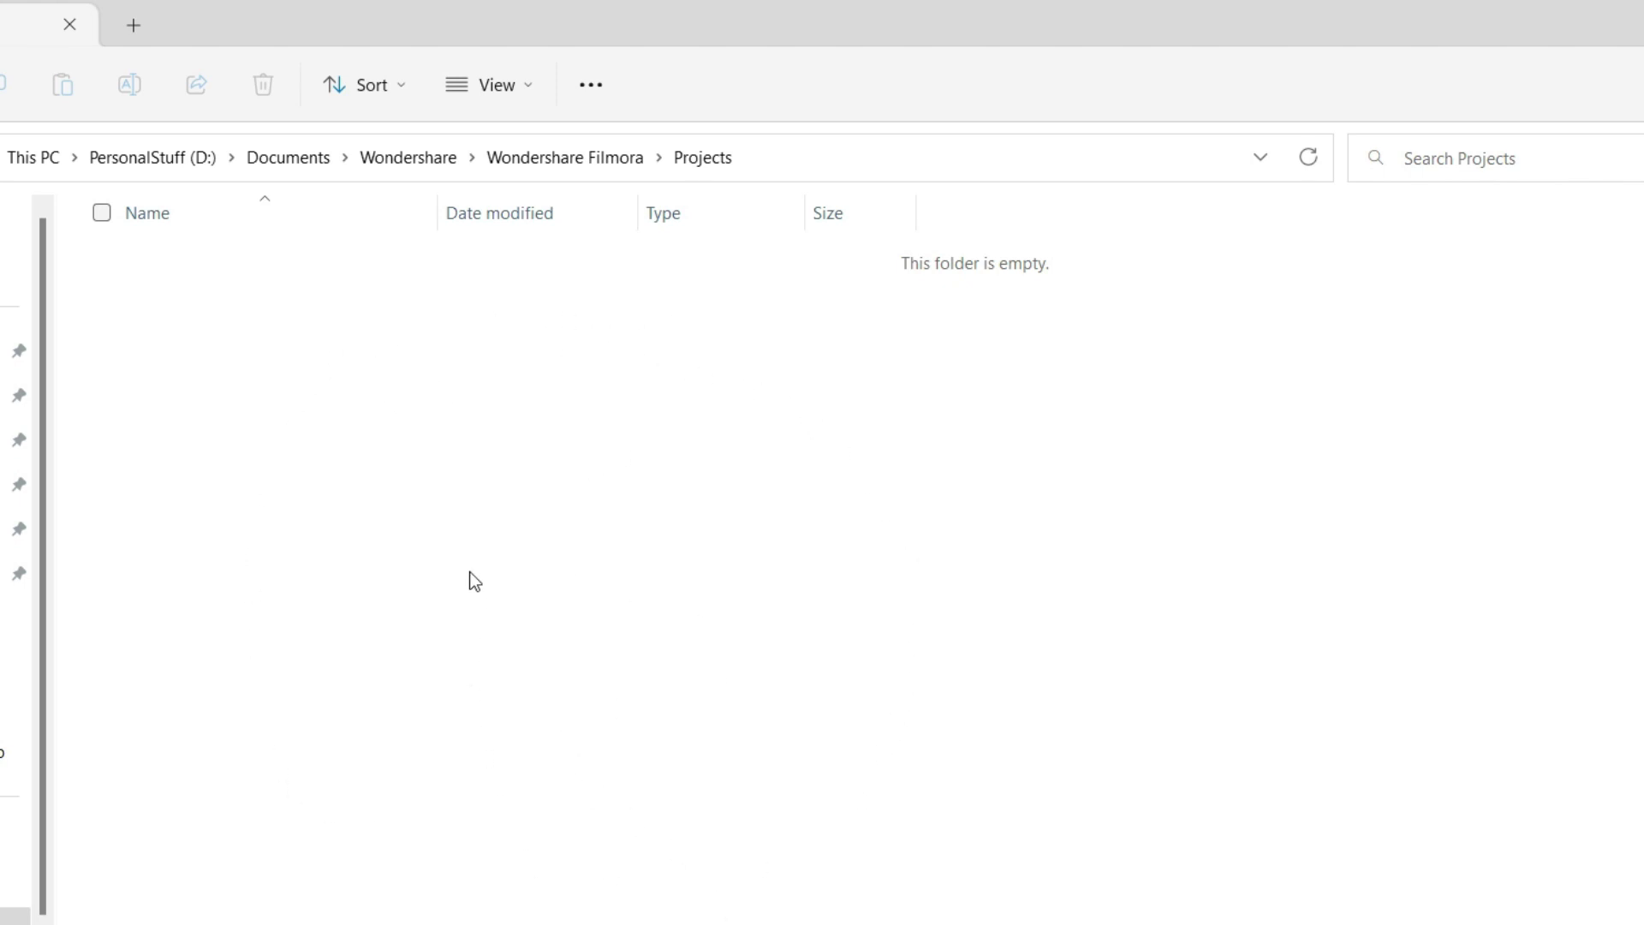
pyautogui.click(587, 169)
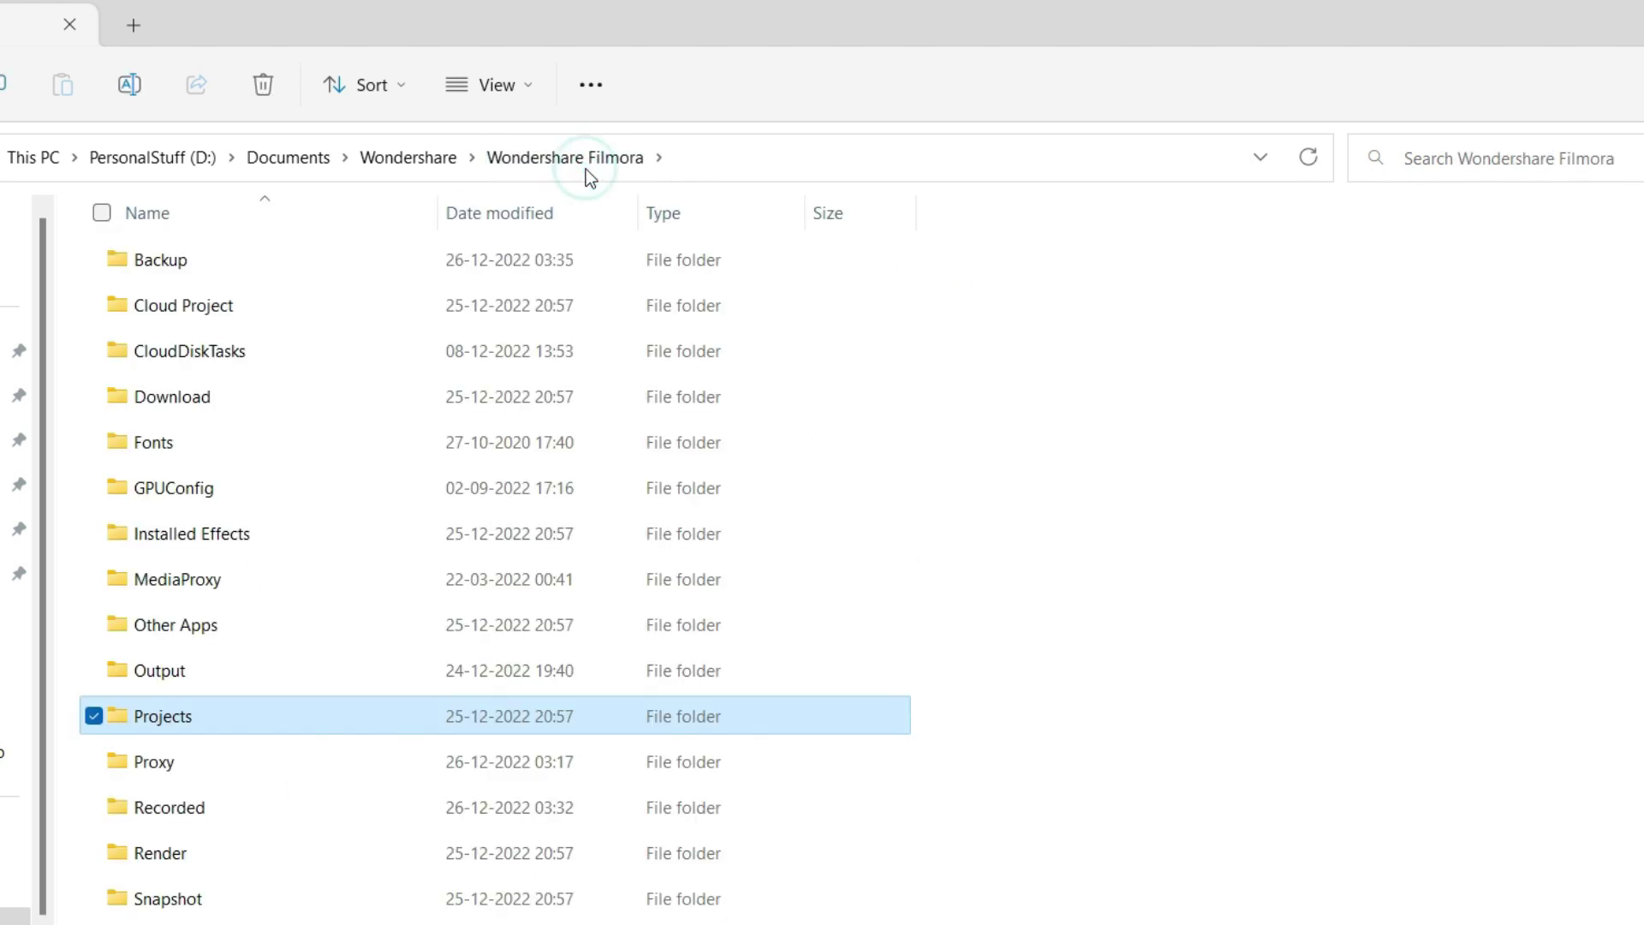
# Step: Delete all the files in the Proxy folder
pyautogui.doubleClick(189, 767)
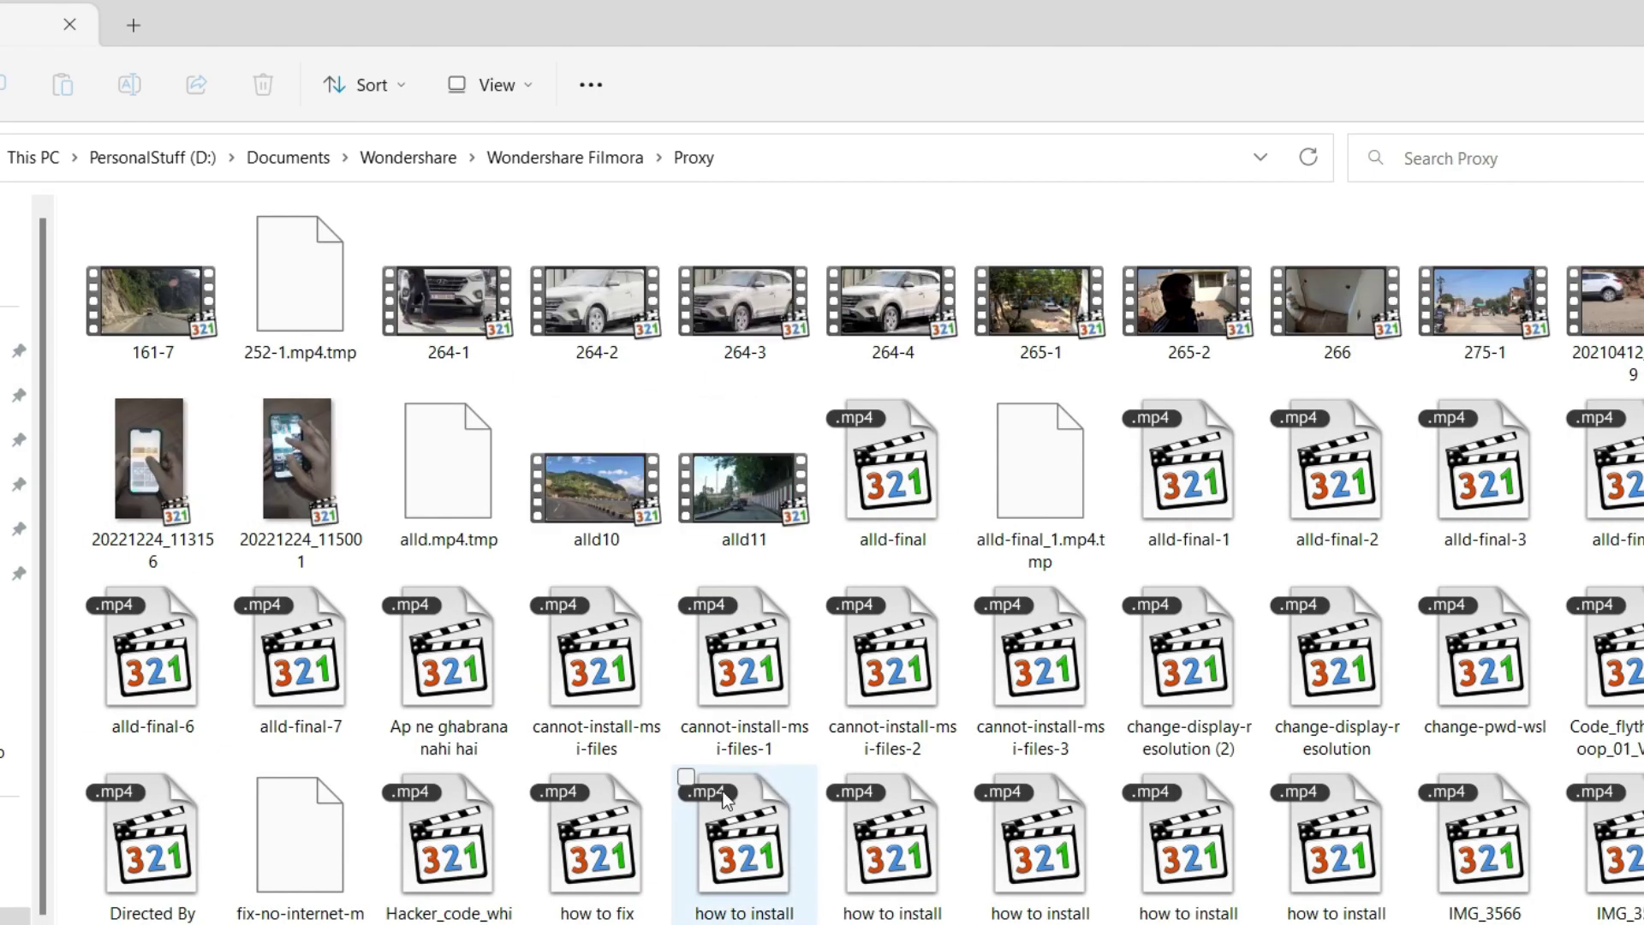
pyautogui.scroll(-3, 723, 794)
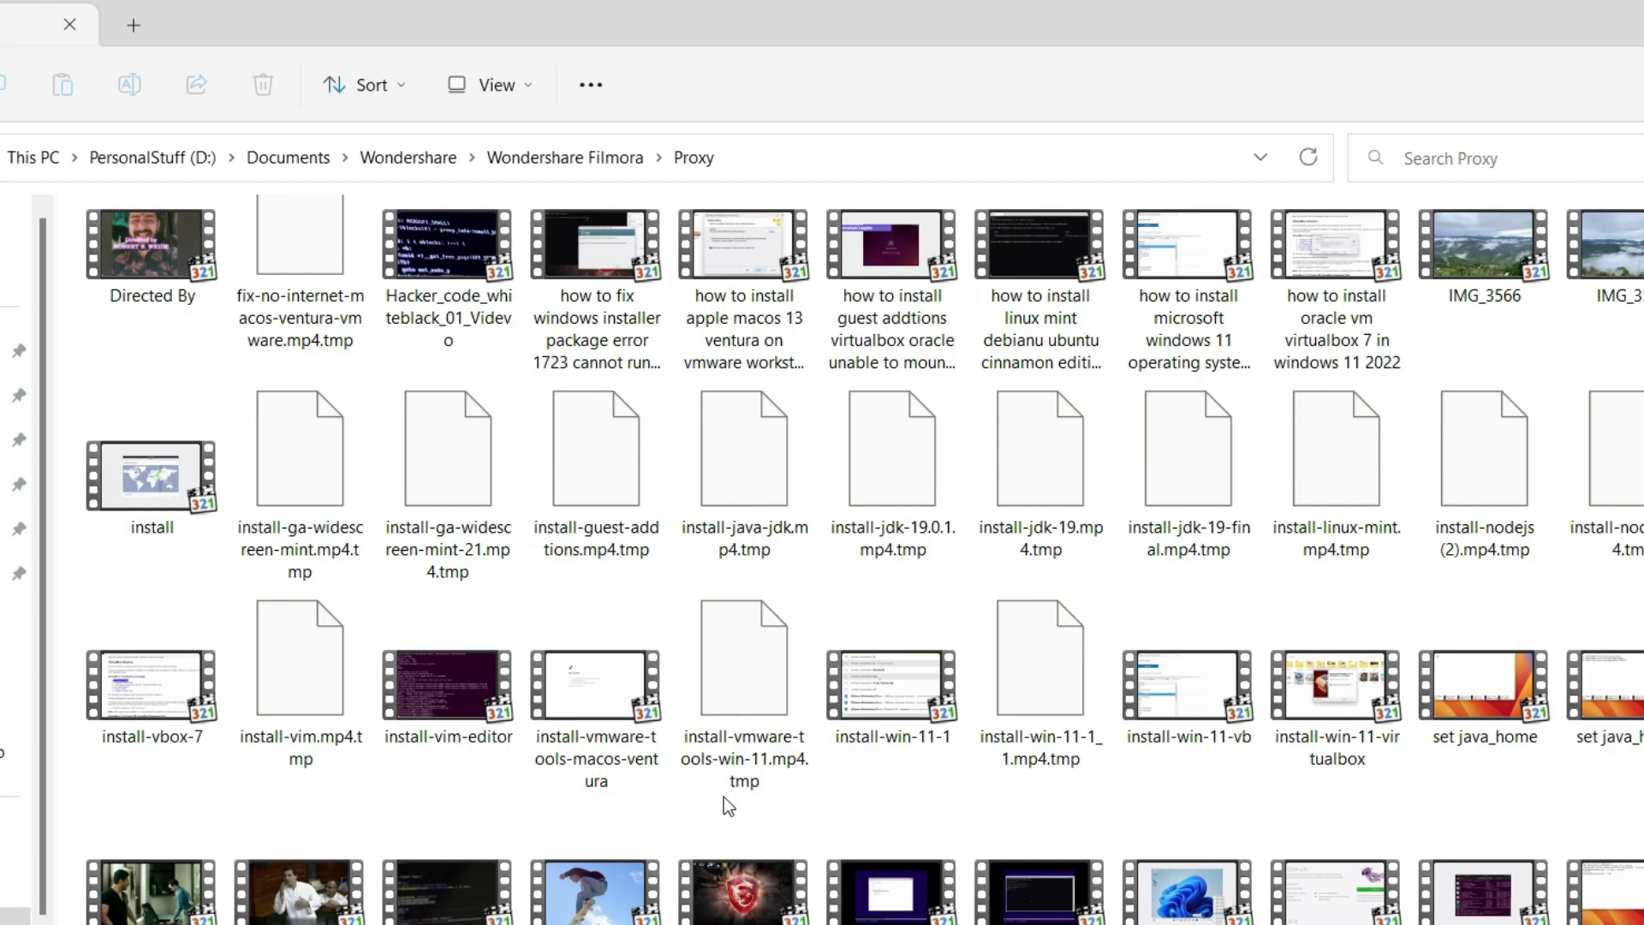
pyautogui.hotkey('ctrl', 'a')
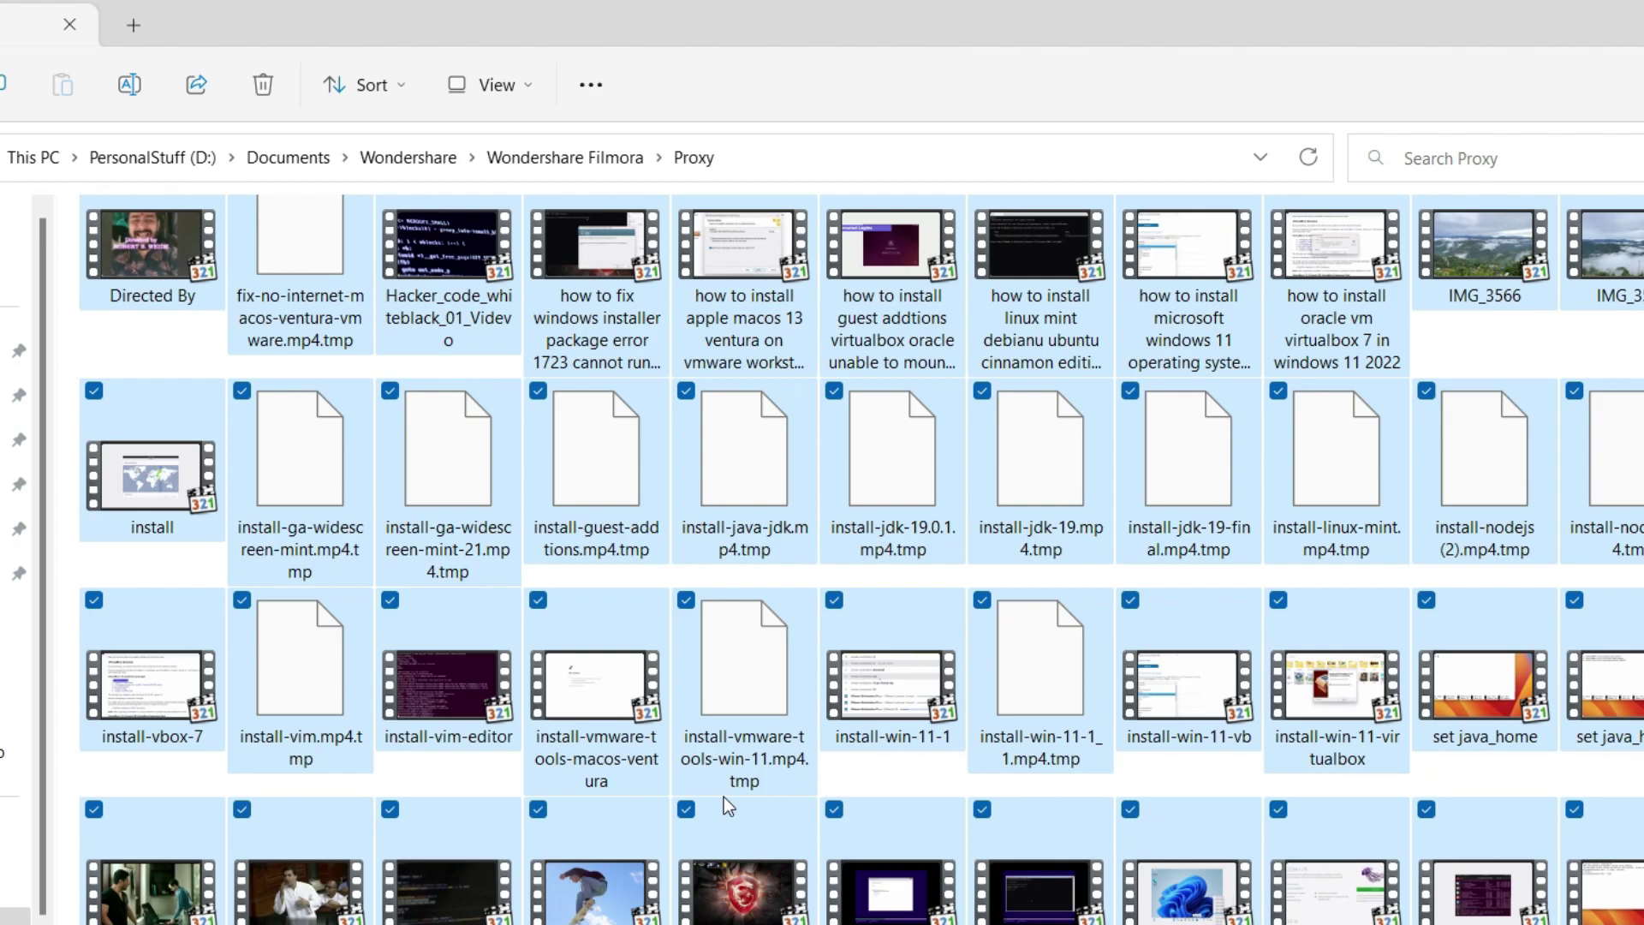
pyautogui.press('Delete')
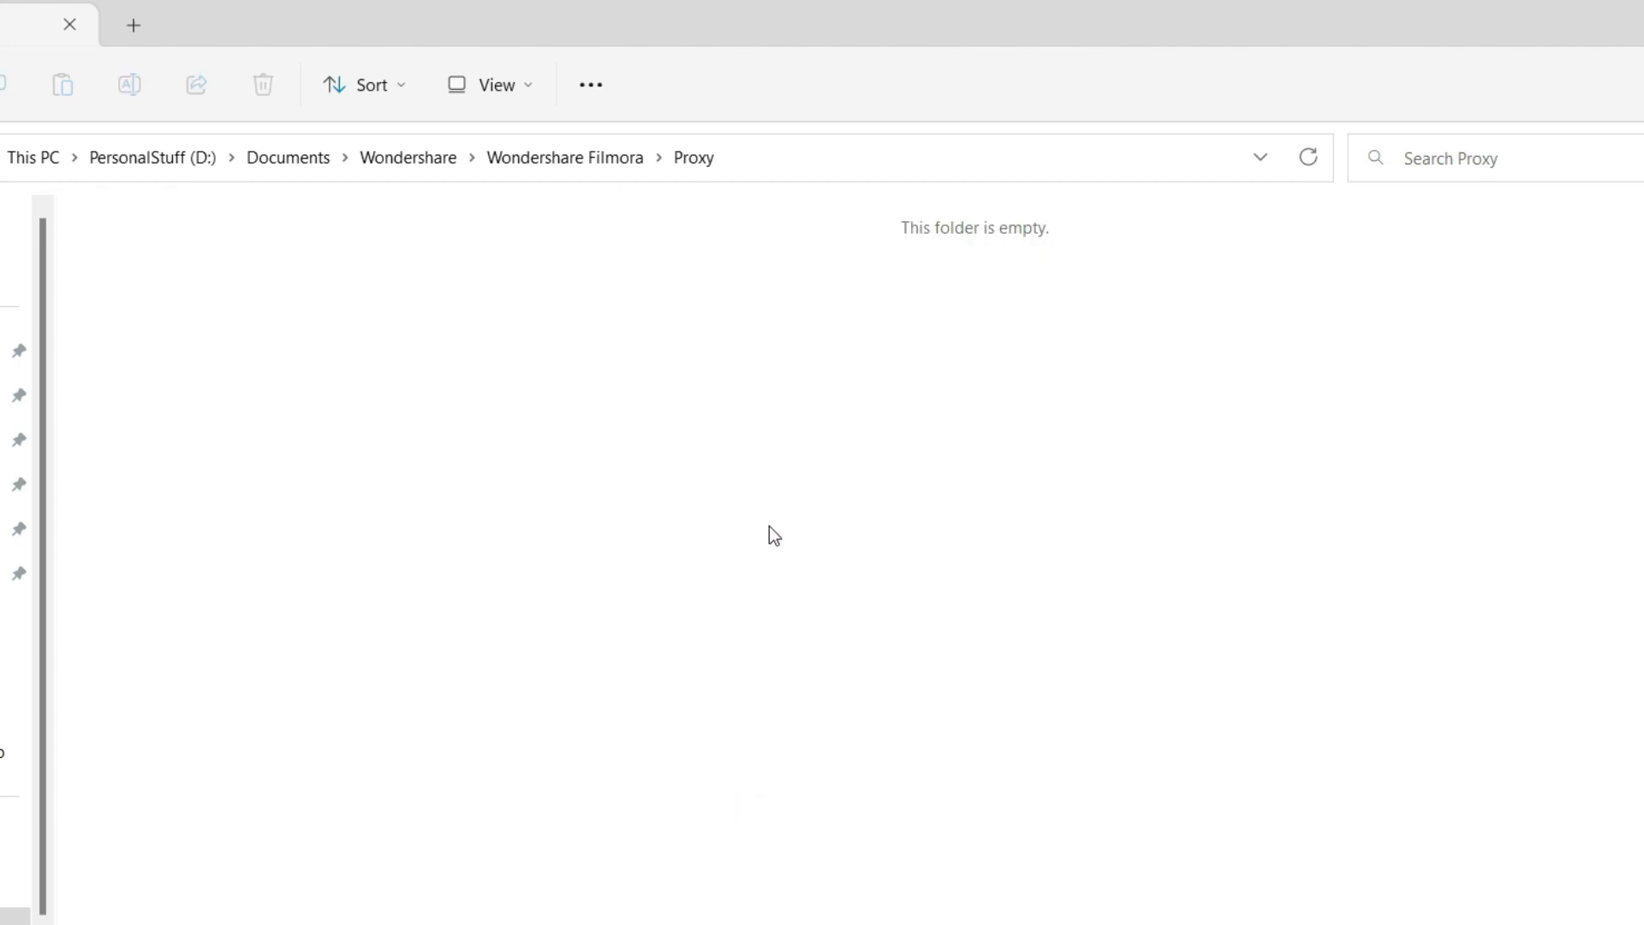
# Step: Go back to the Wondershare Filmora folder, inspect the contents of the Recorded folder and return
pyautogui.click(575, 168)
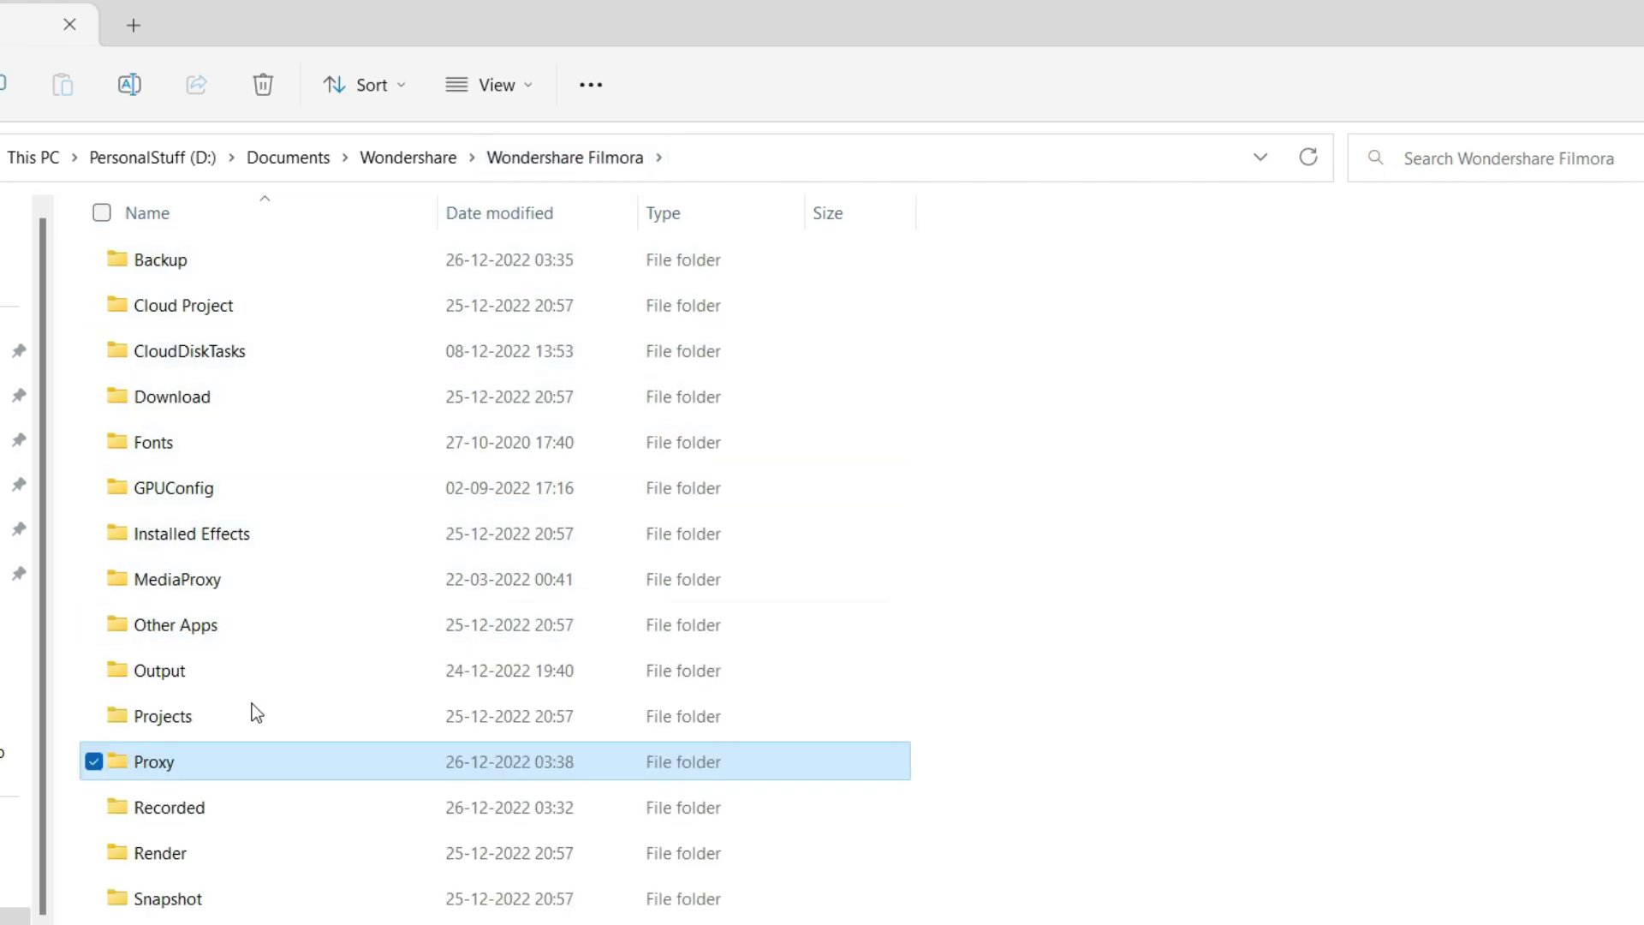
pyautogui.doubleClick(173, 817)
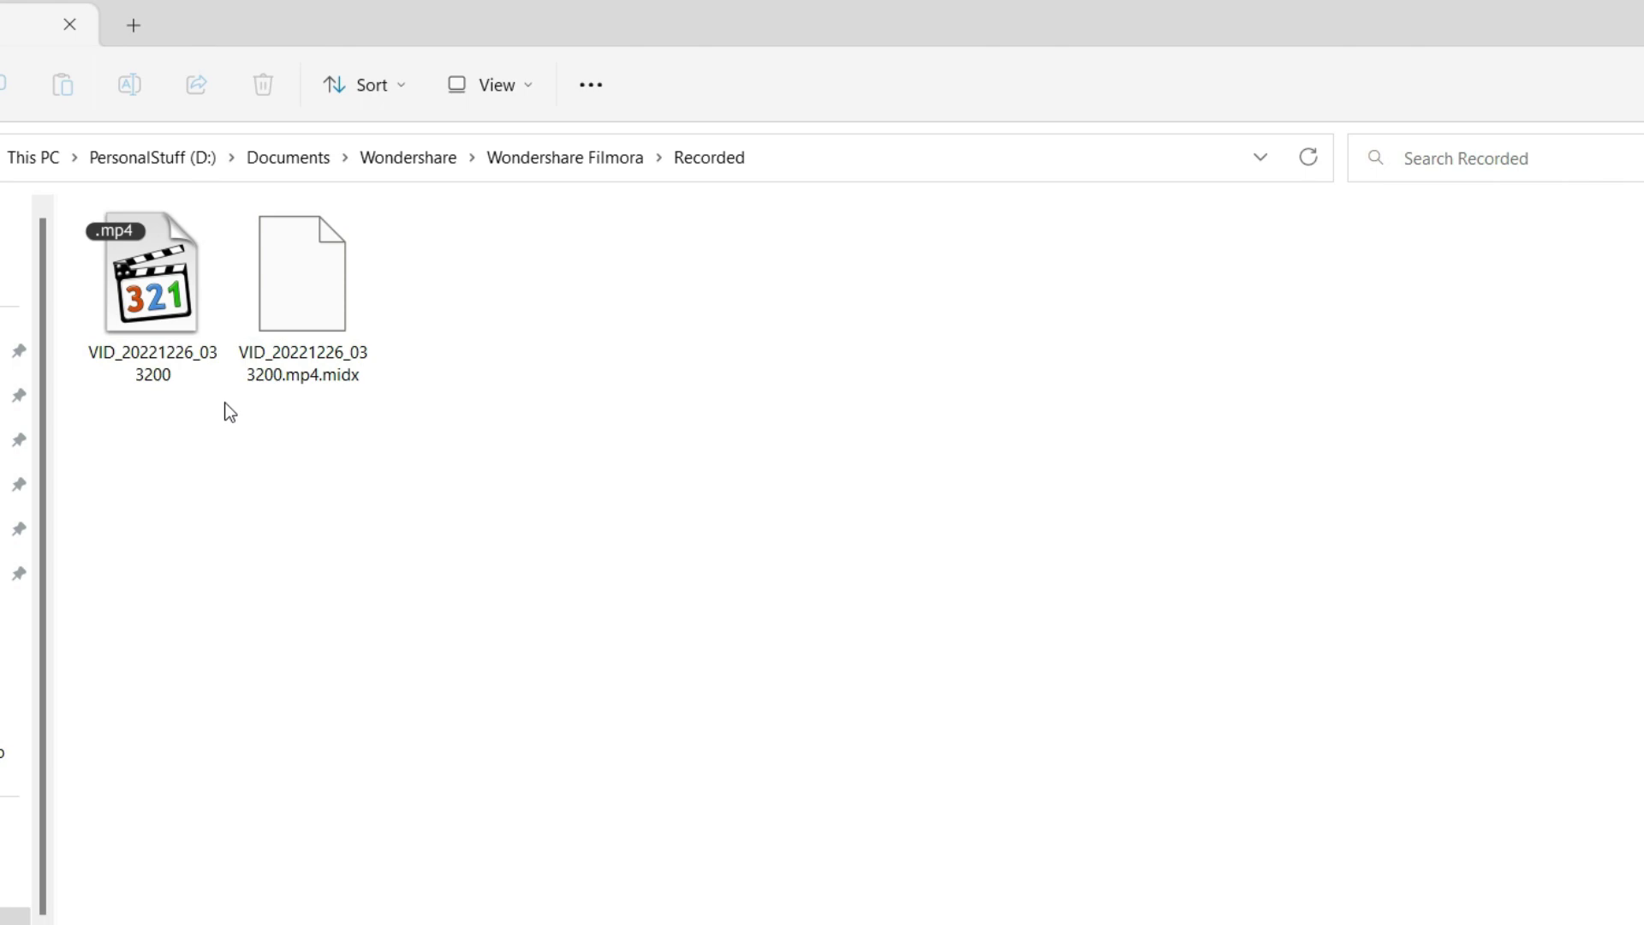
pyautogui.click(584, 156)
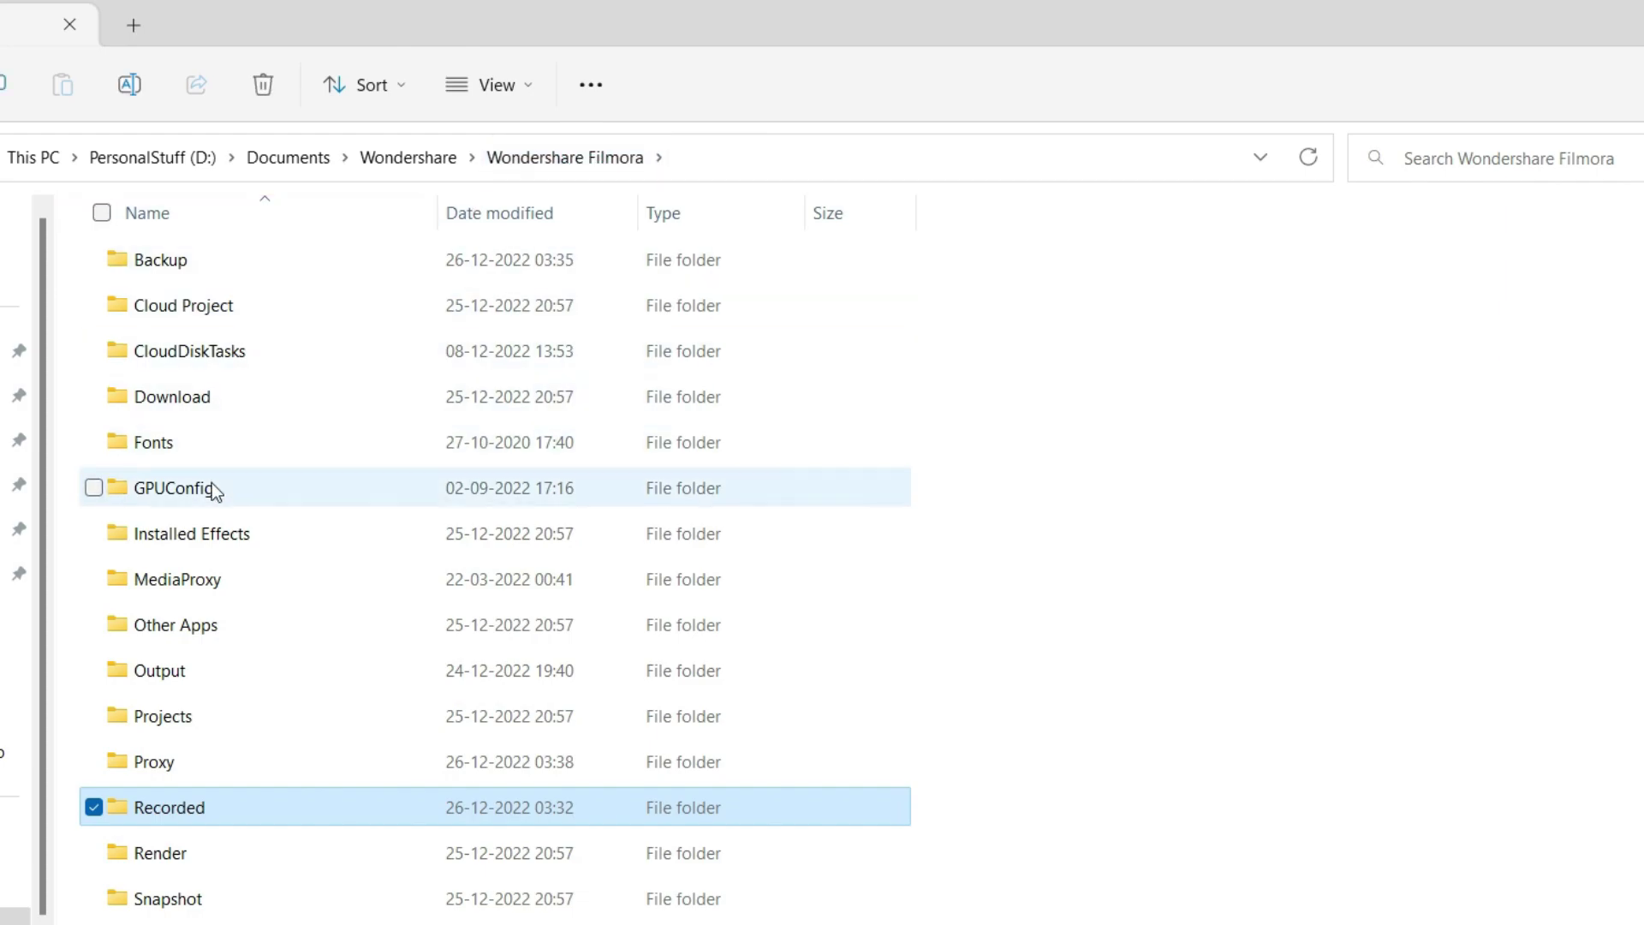
# Step: Delete all the folders inside the .Render subfolder of the Render folder, skipping the one in use
pyautogui.doubleClick(168, 862)
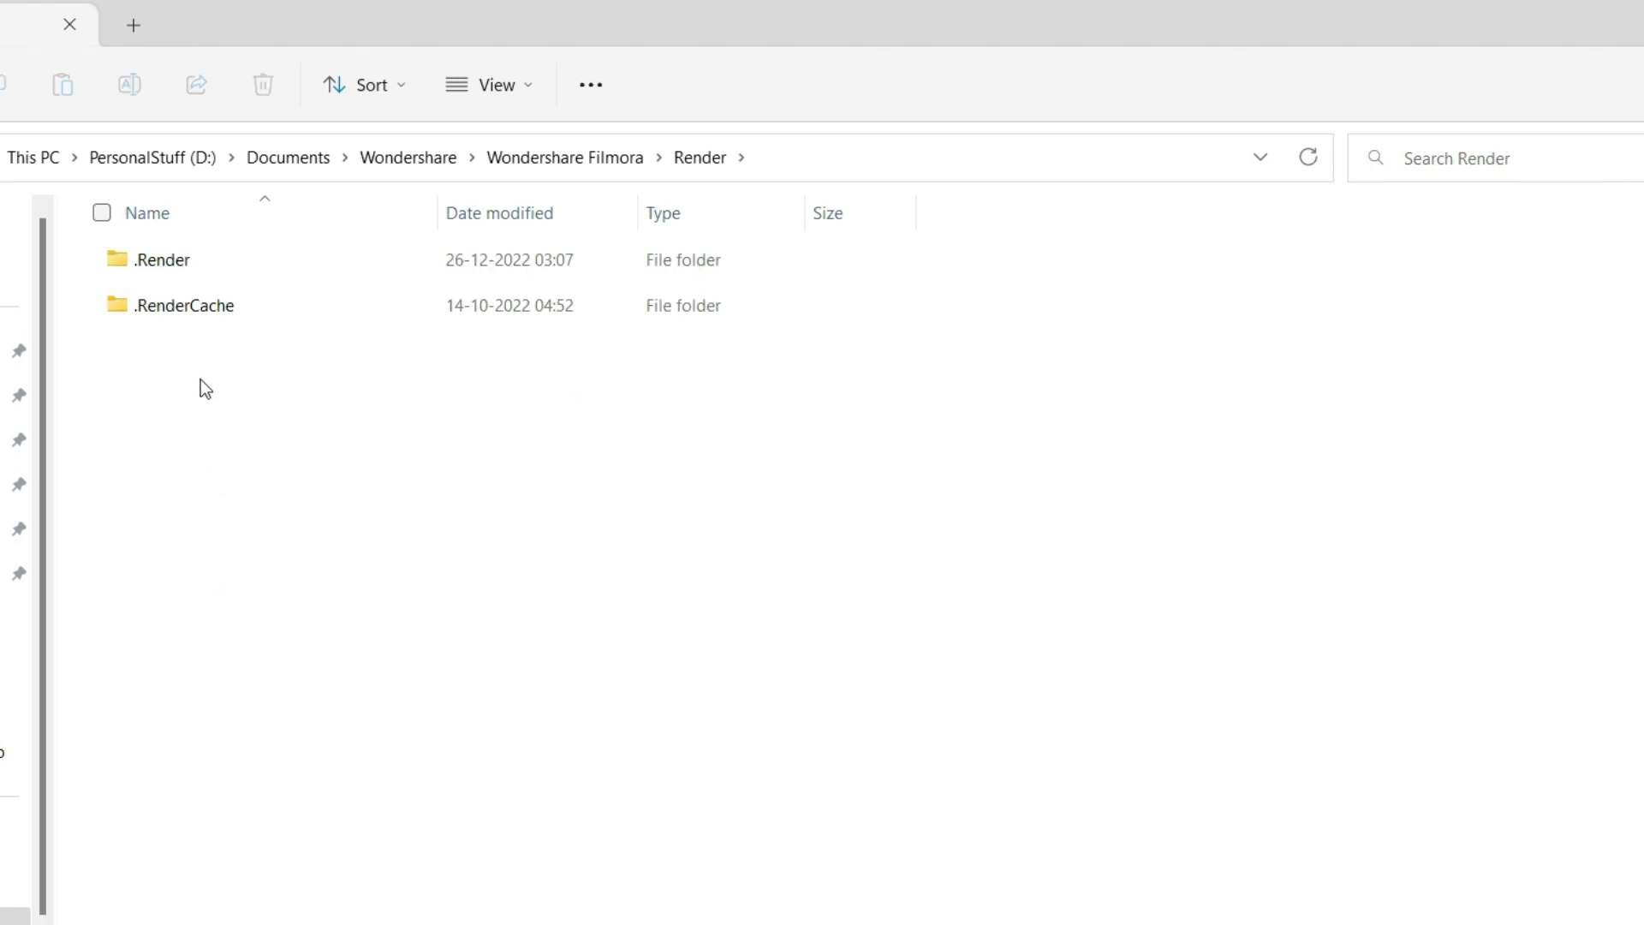
pyautogui.moveTo(144, 316)
pyautogui.moveTo(162, 272)
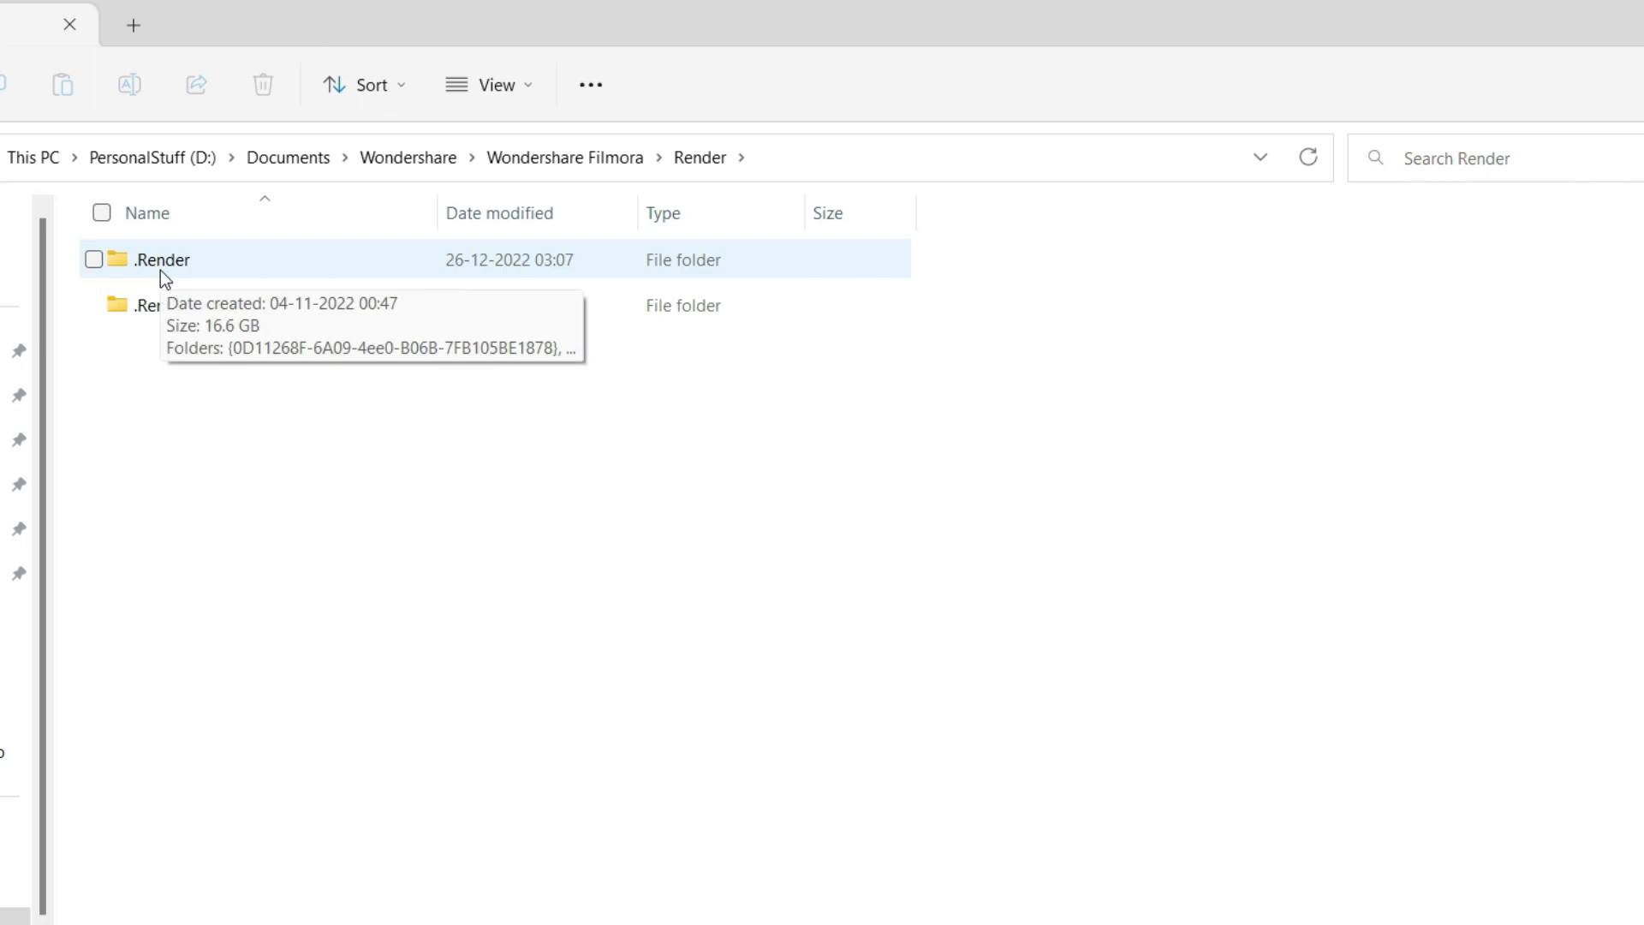
pyautogui.doubleClick(161, 270)
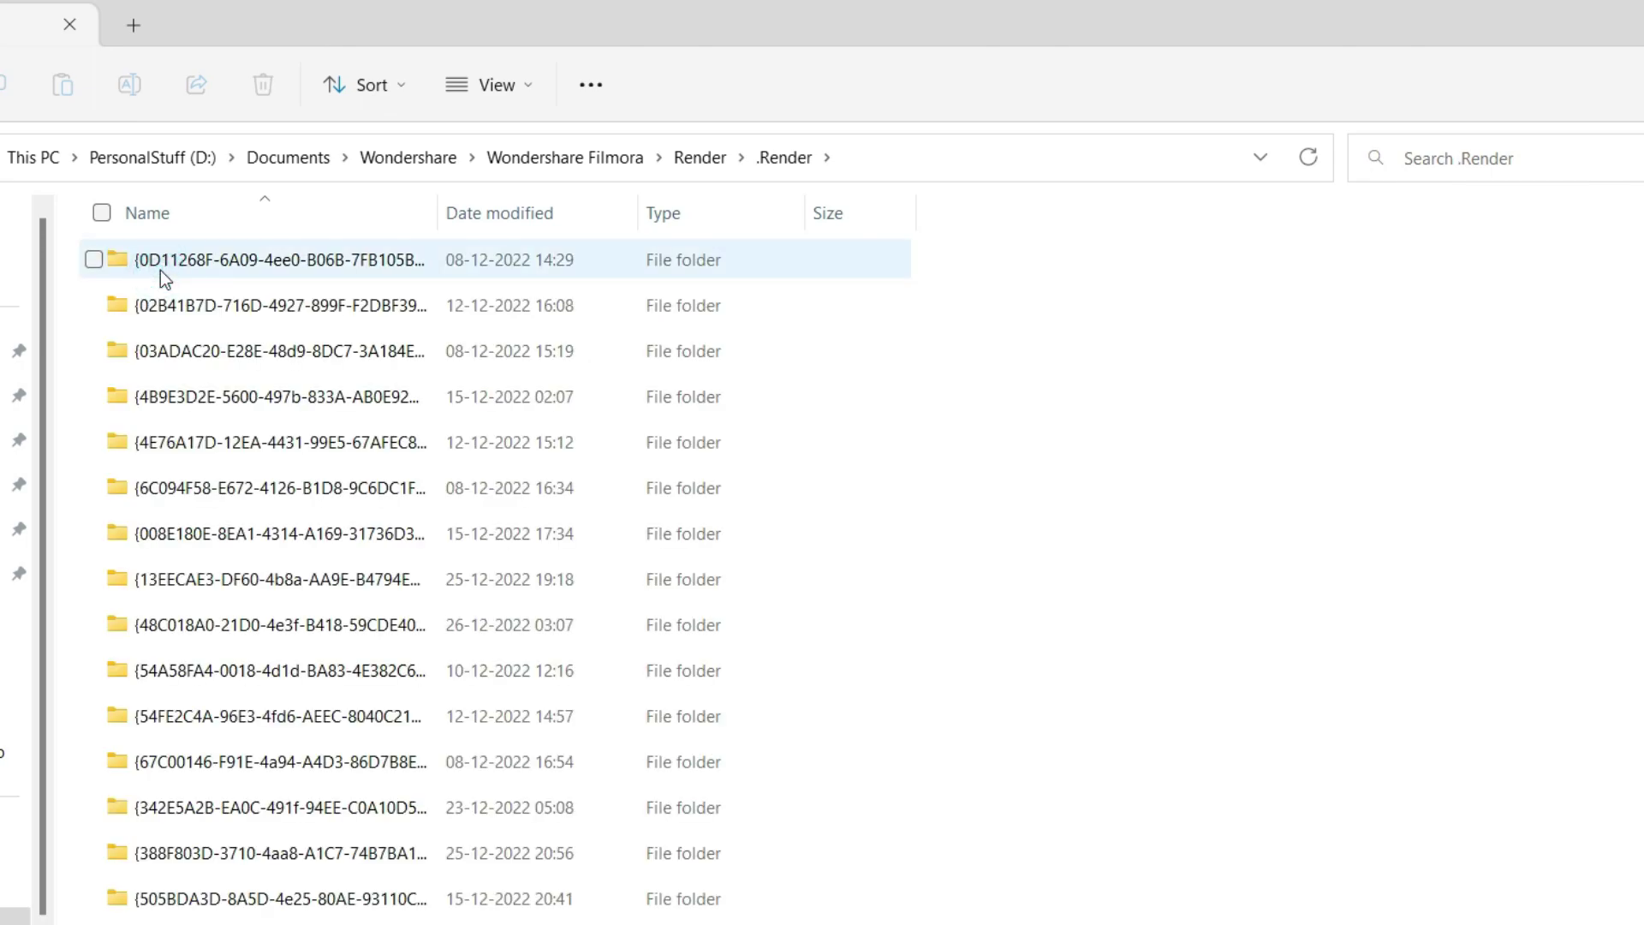
pyautogui.hotkey('ctrl', 'a')
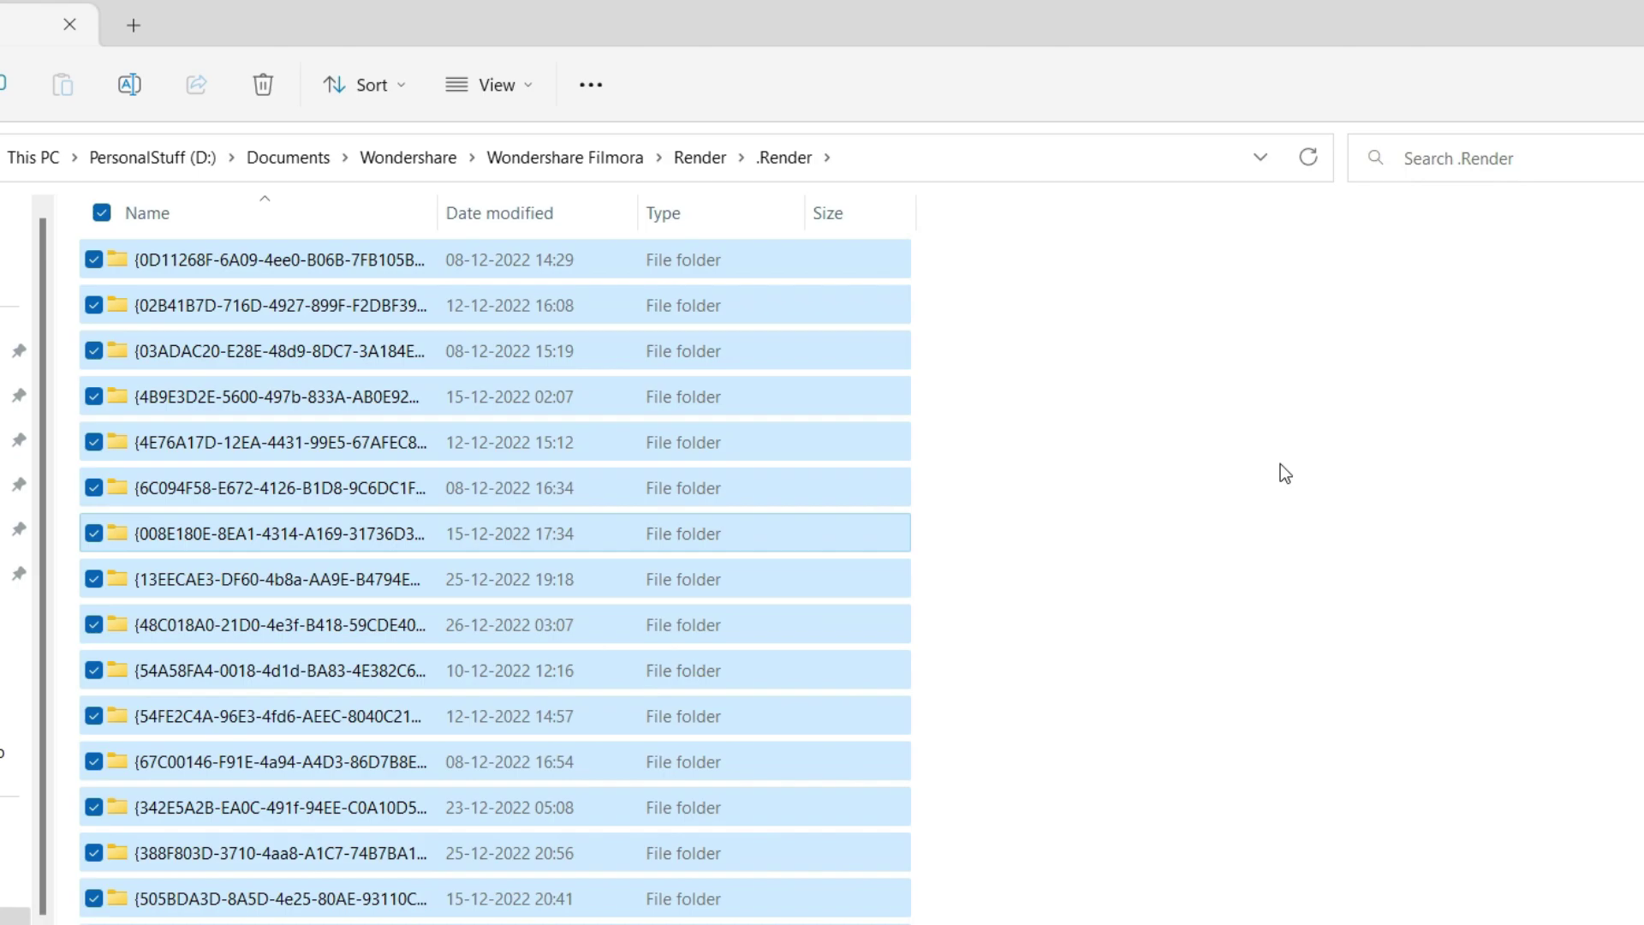
pyautogui.press('Delete')
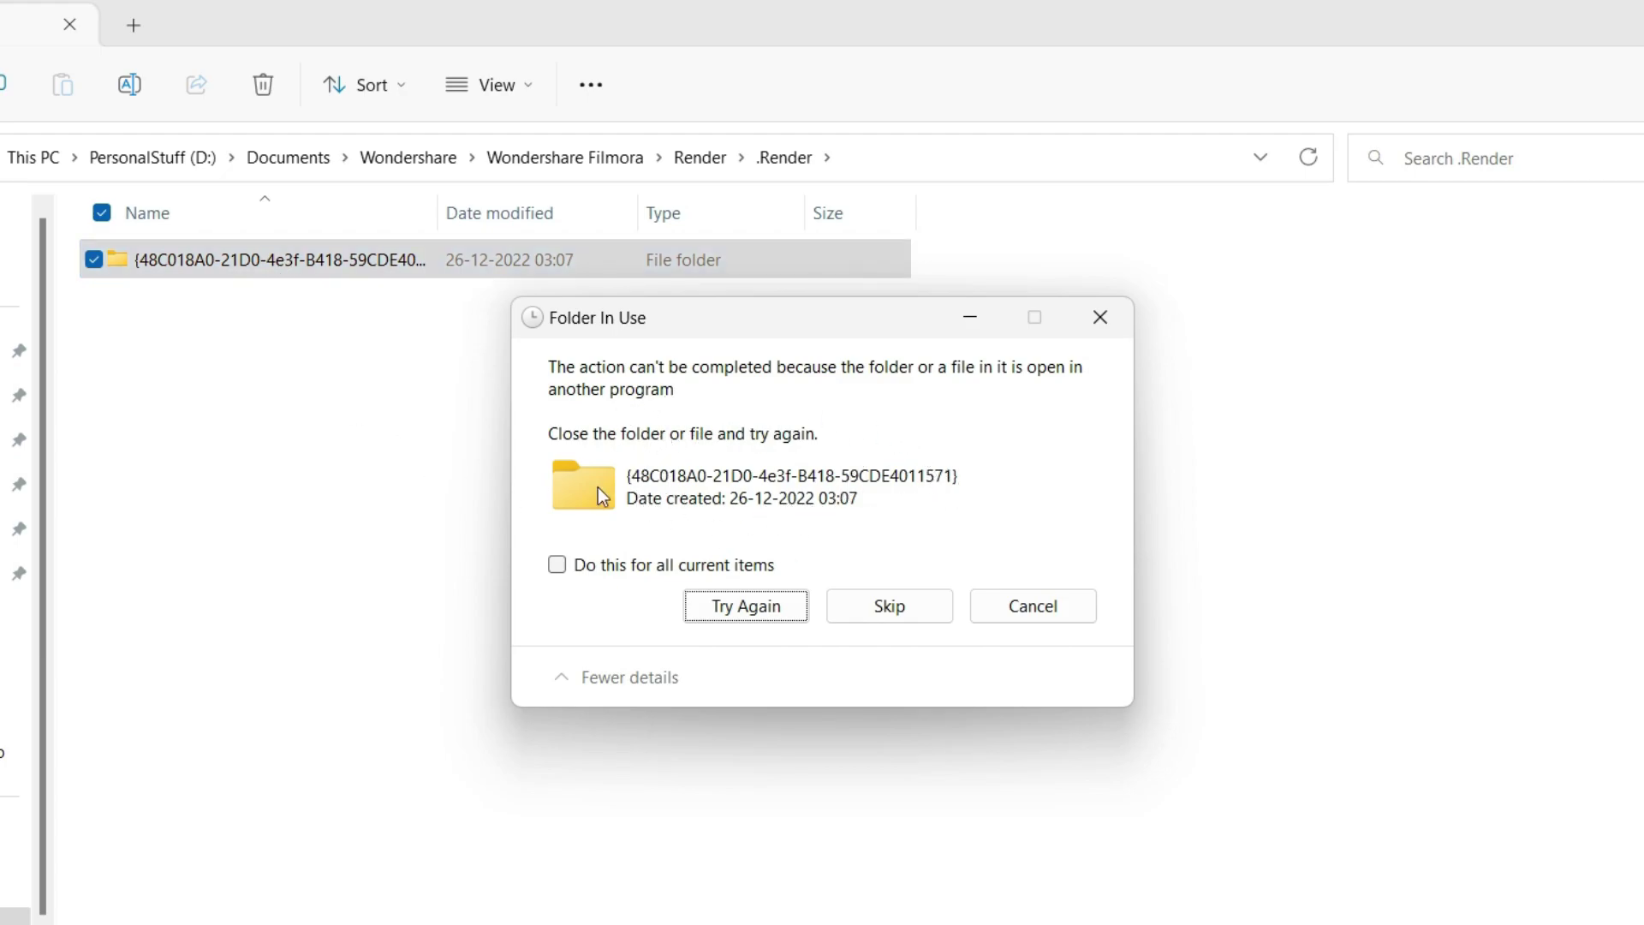
pyautogui.click(892, 604)
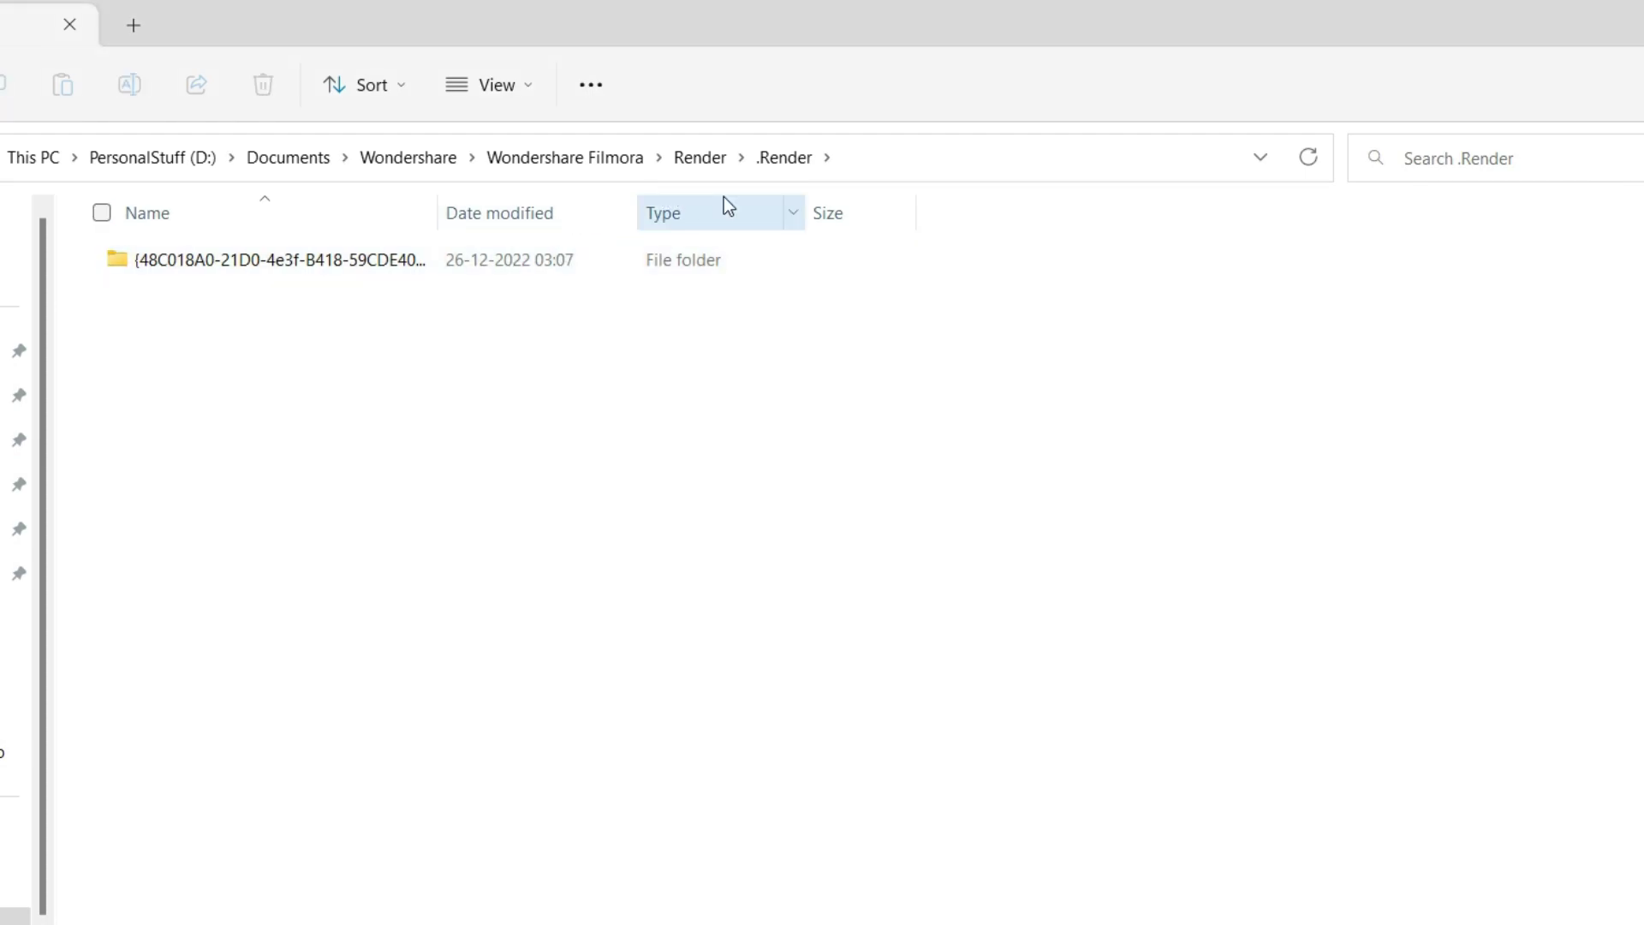
# Step: Return to the Wondershare Filmora folder, inspect the contents of the Snapshot folder and go back
pyautogui.click(696, 162)
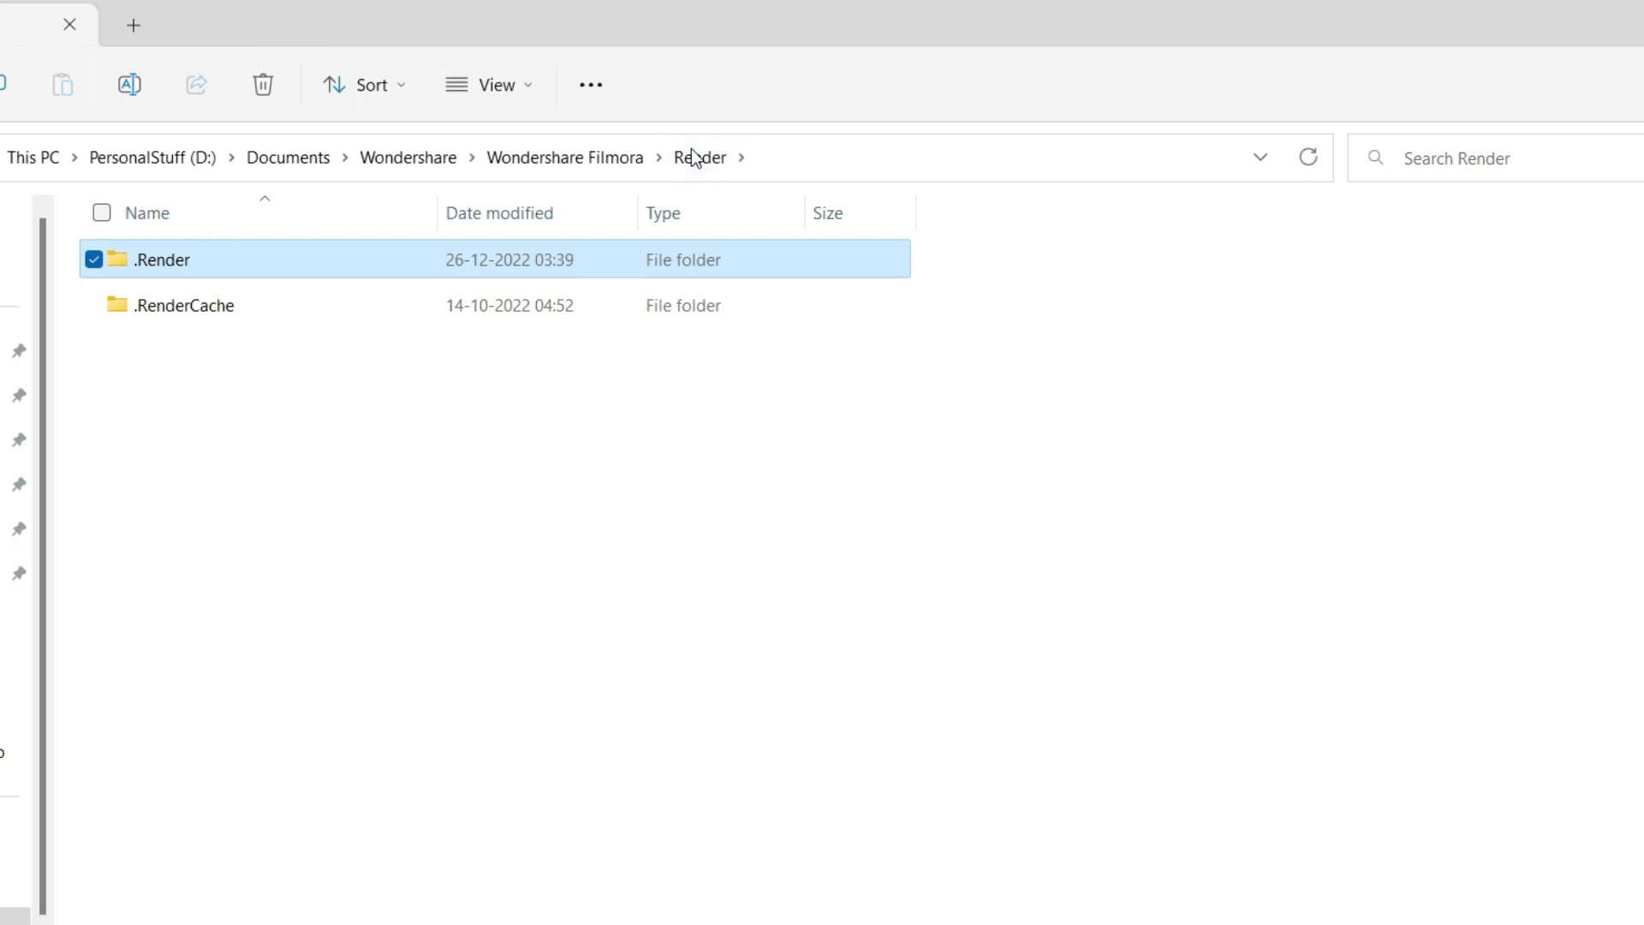
pyautogui.click(589, 156)
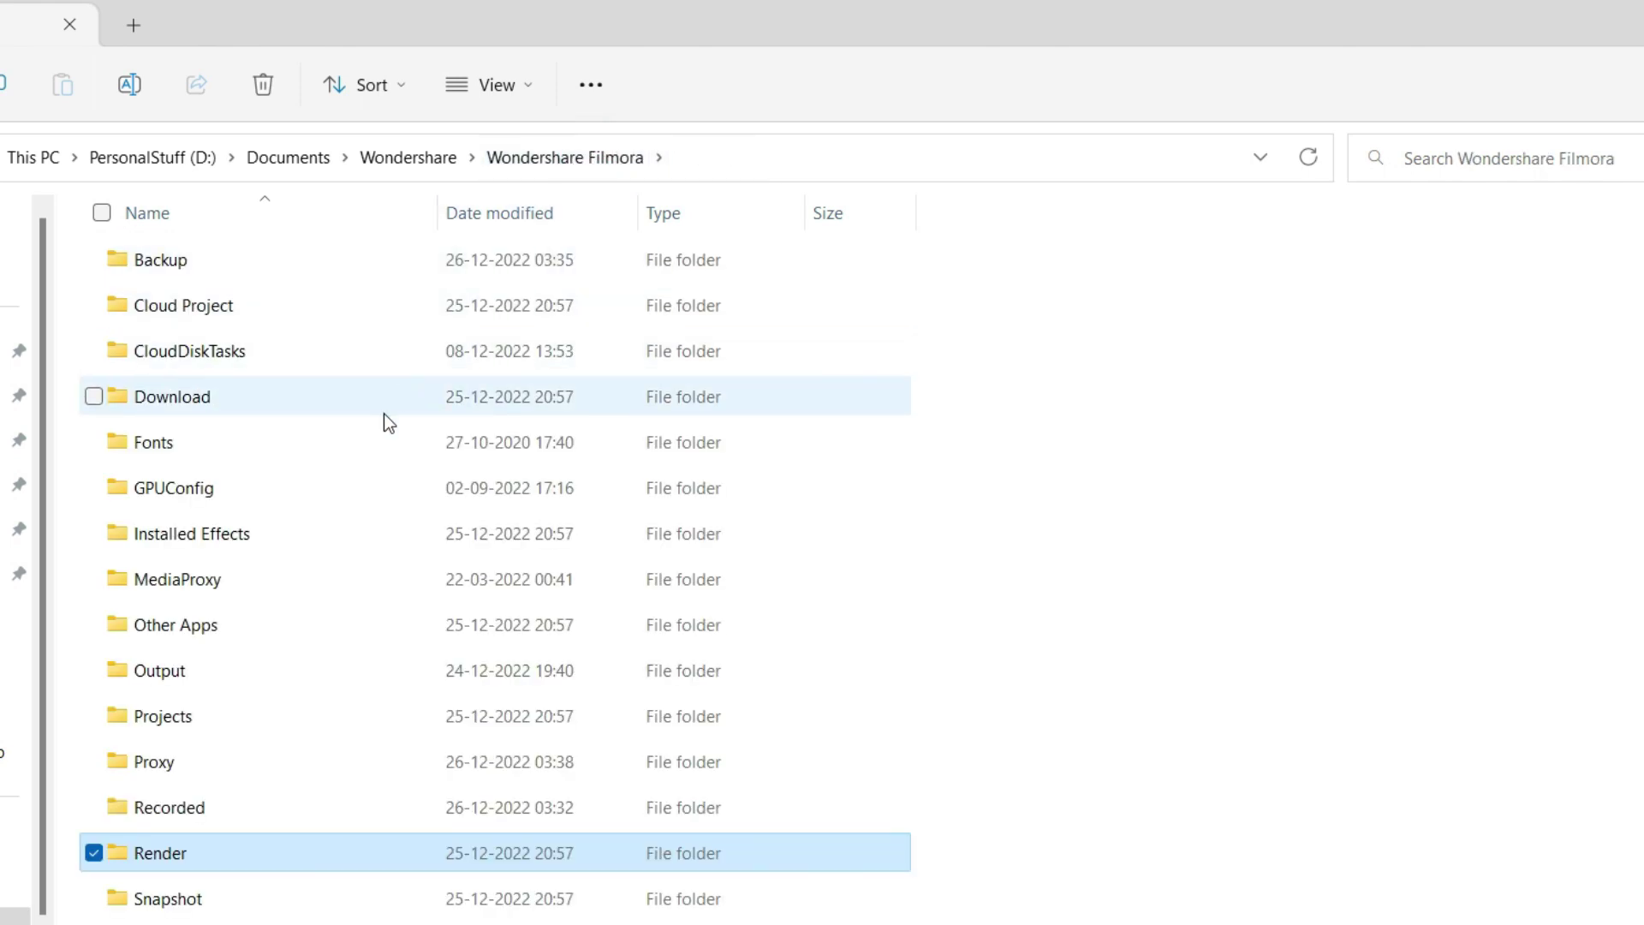
pyautogui.scroll(-3, 381, 425)
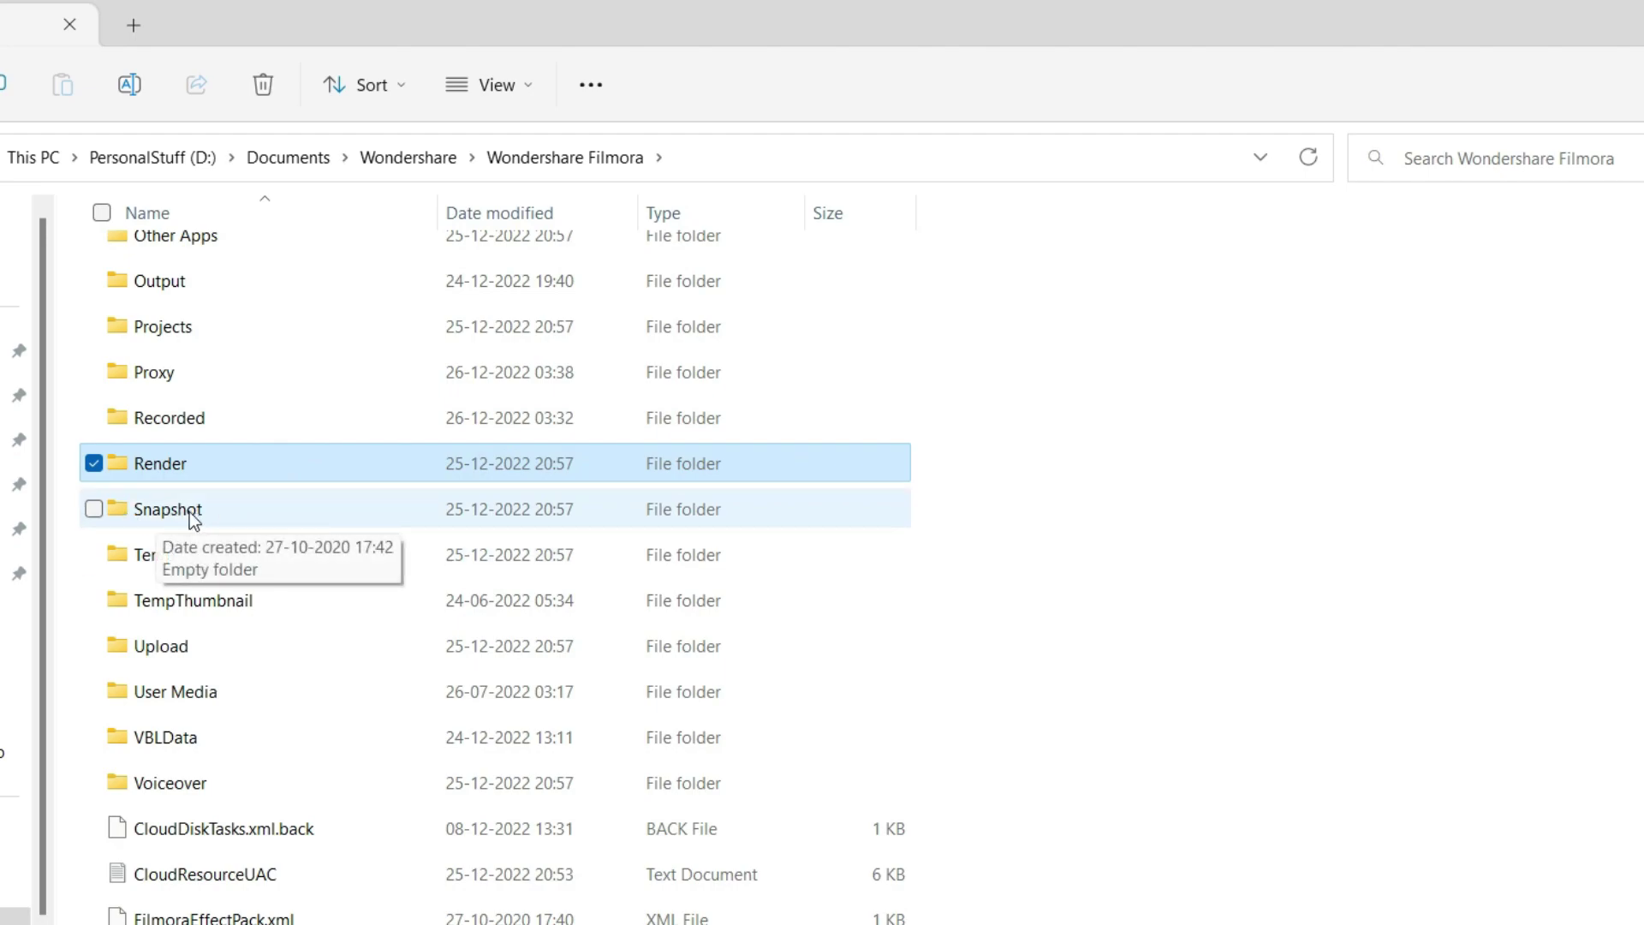
pyautogui.doubleClick(188, 510)
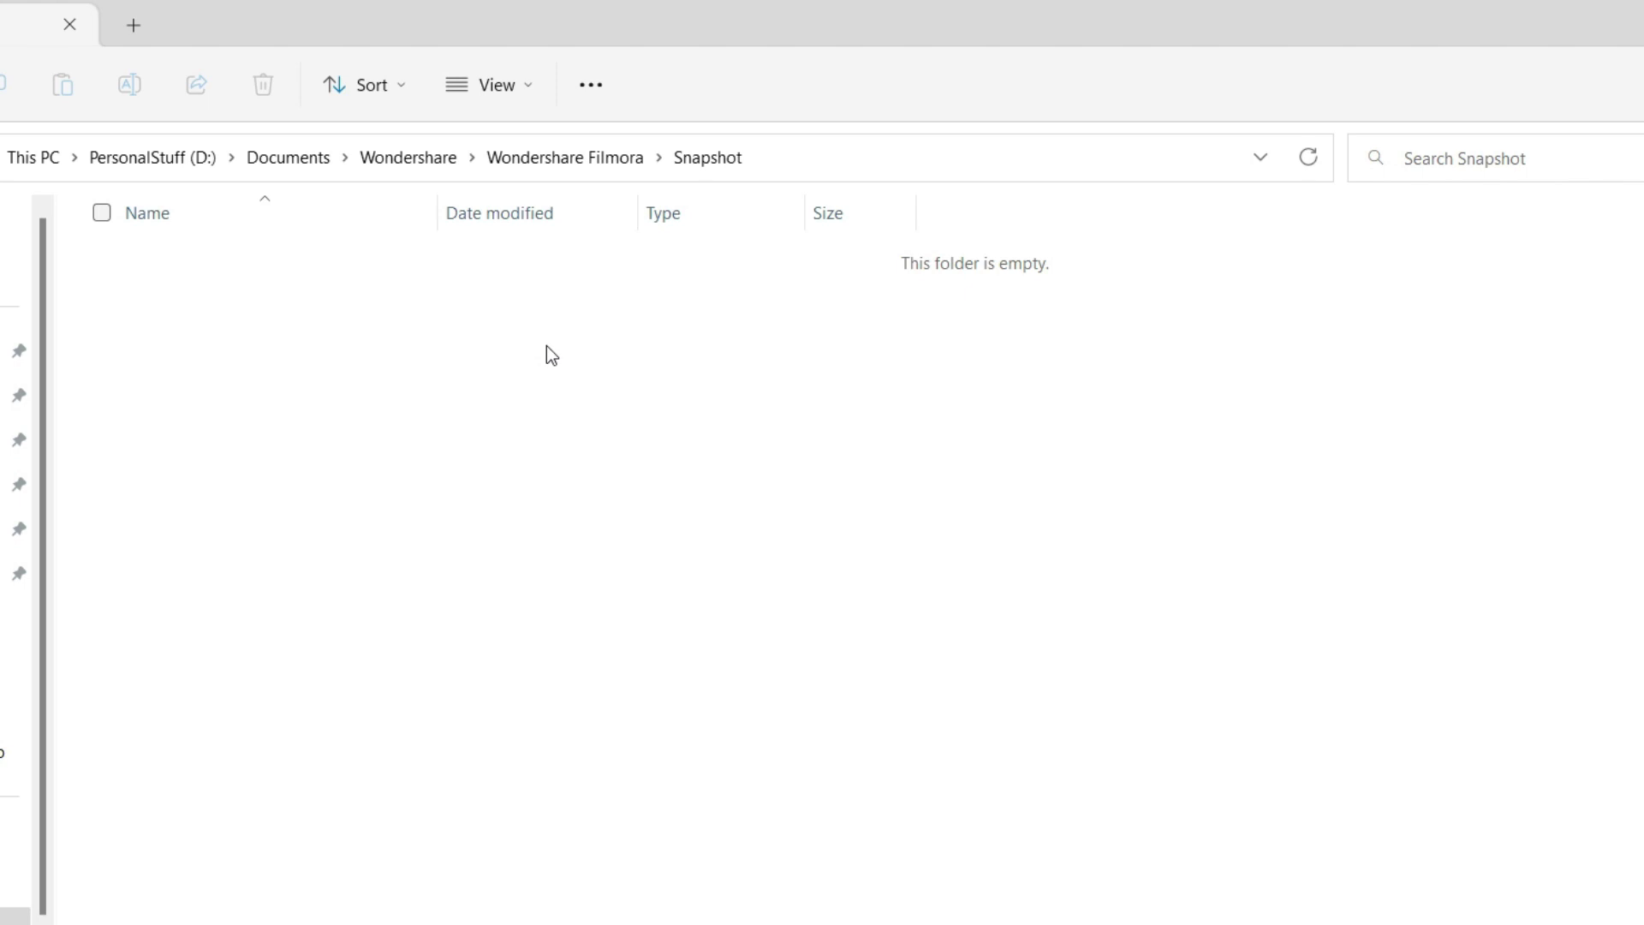
pyautogui.click(568, 157)
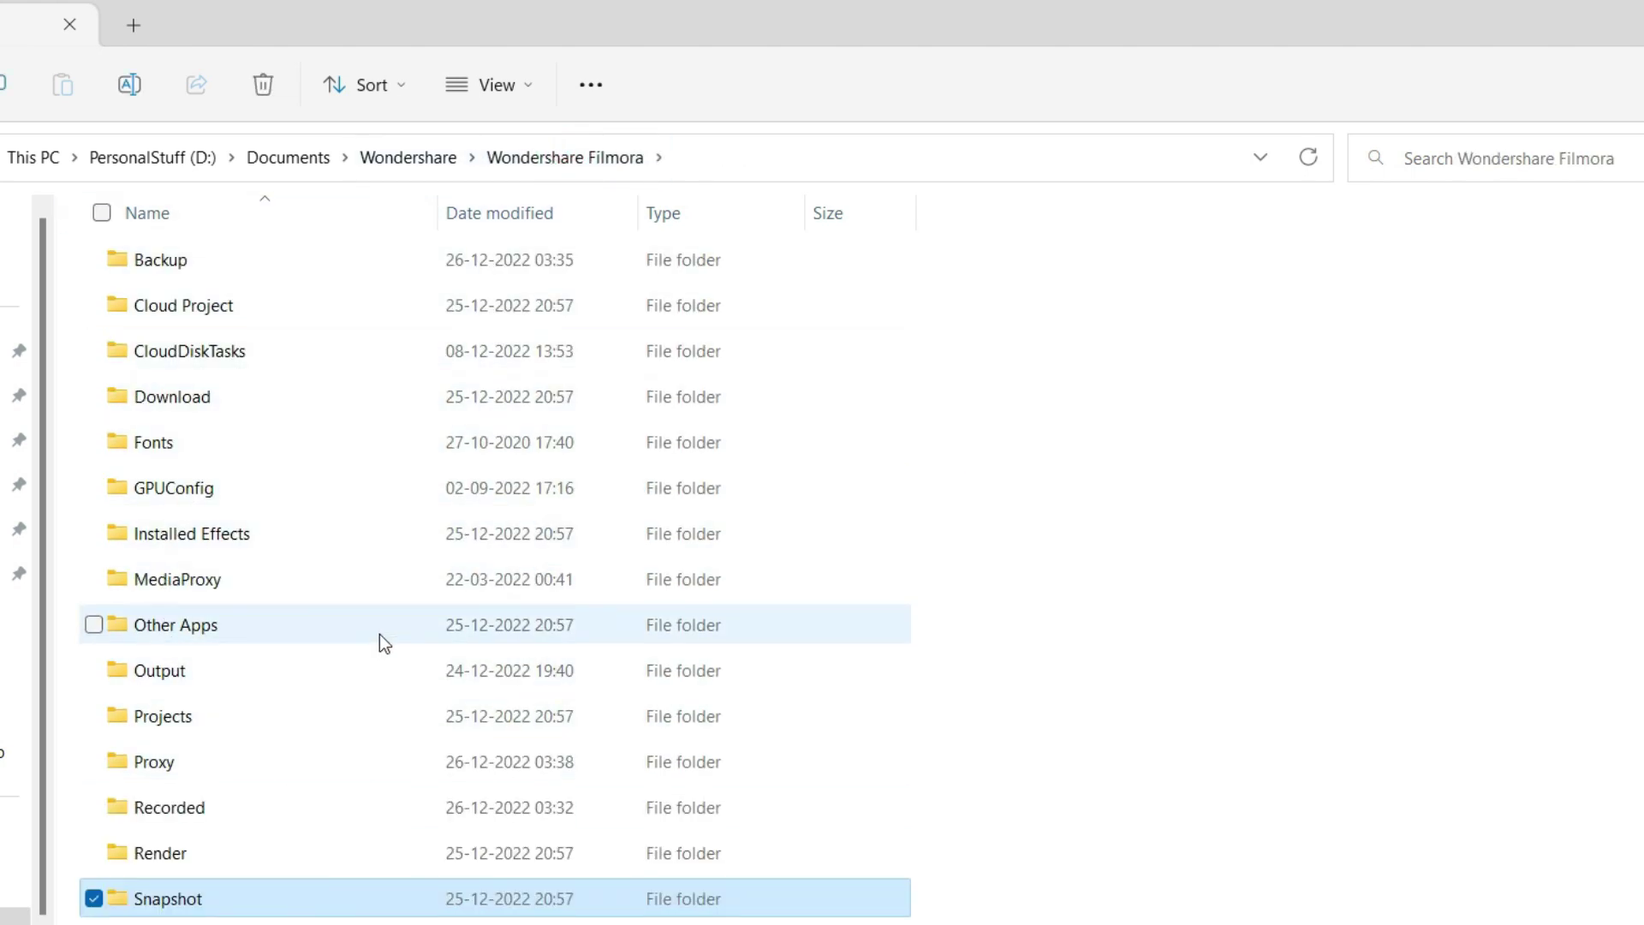
pyautogui.moveTo(379, 634)
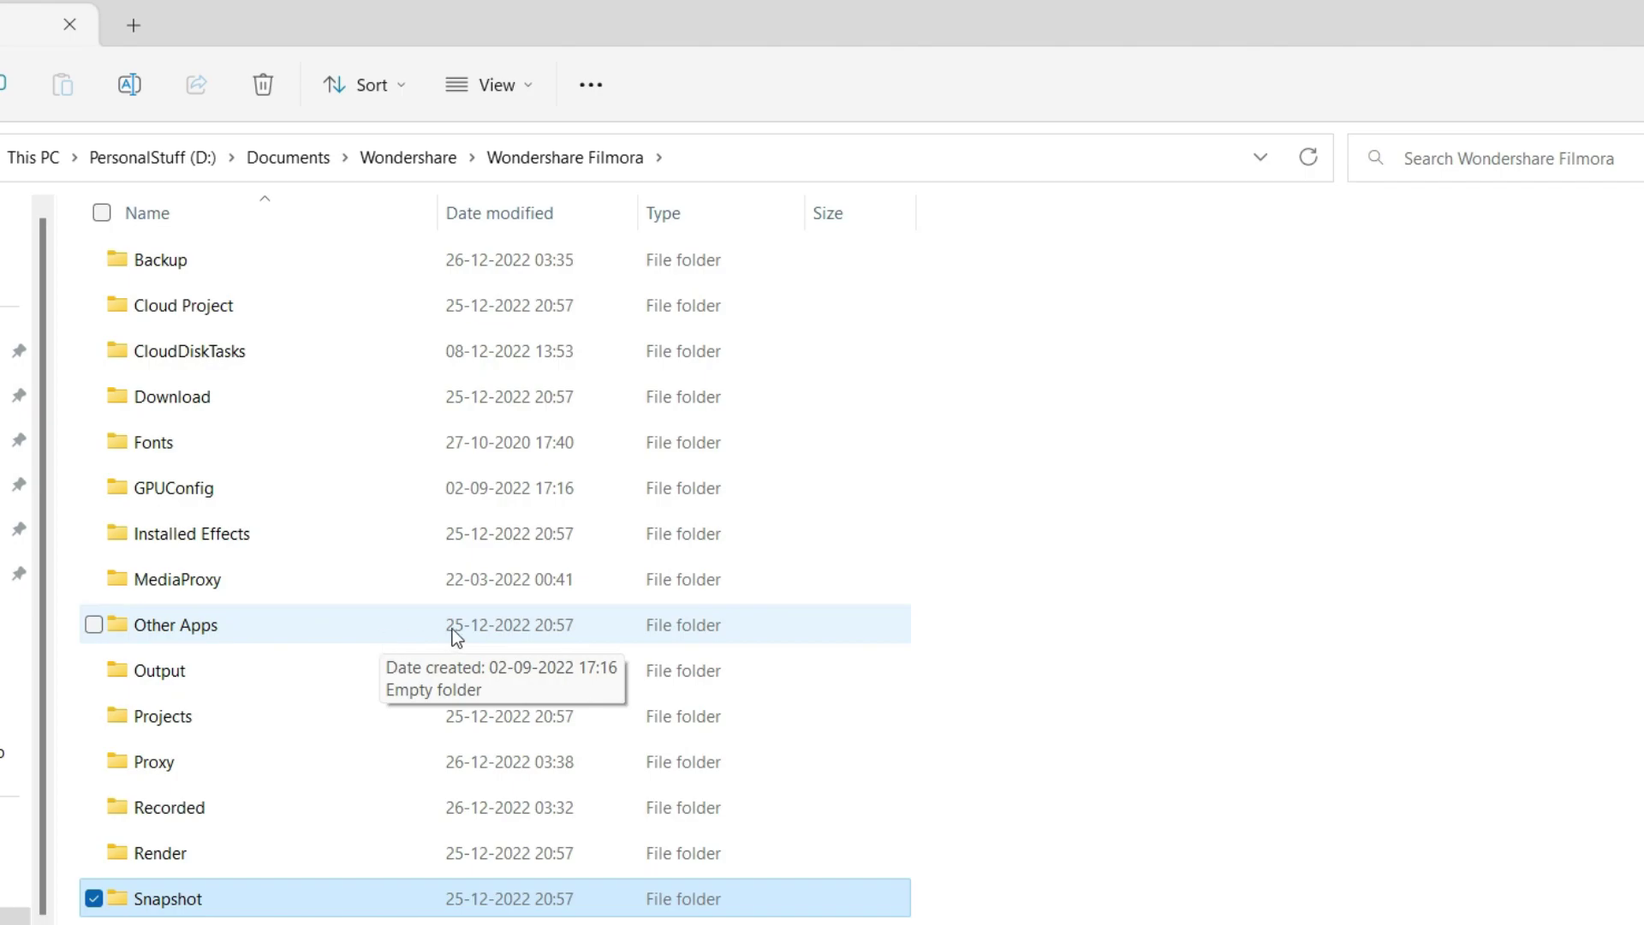
# Step: Check the size of the Wondershare folder in Documents through its properties, and view the drives' free space in This PC
pyautogui.click(428, 162)
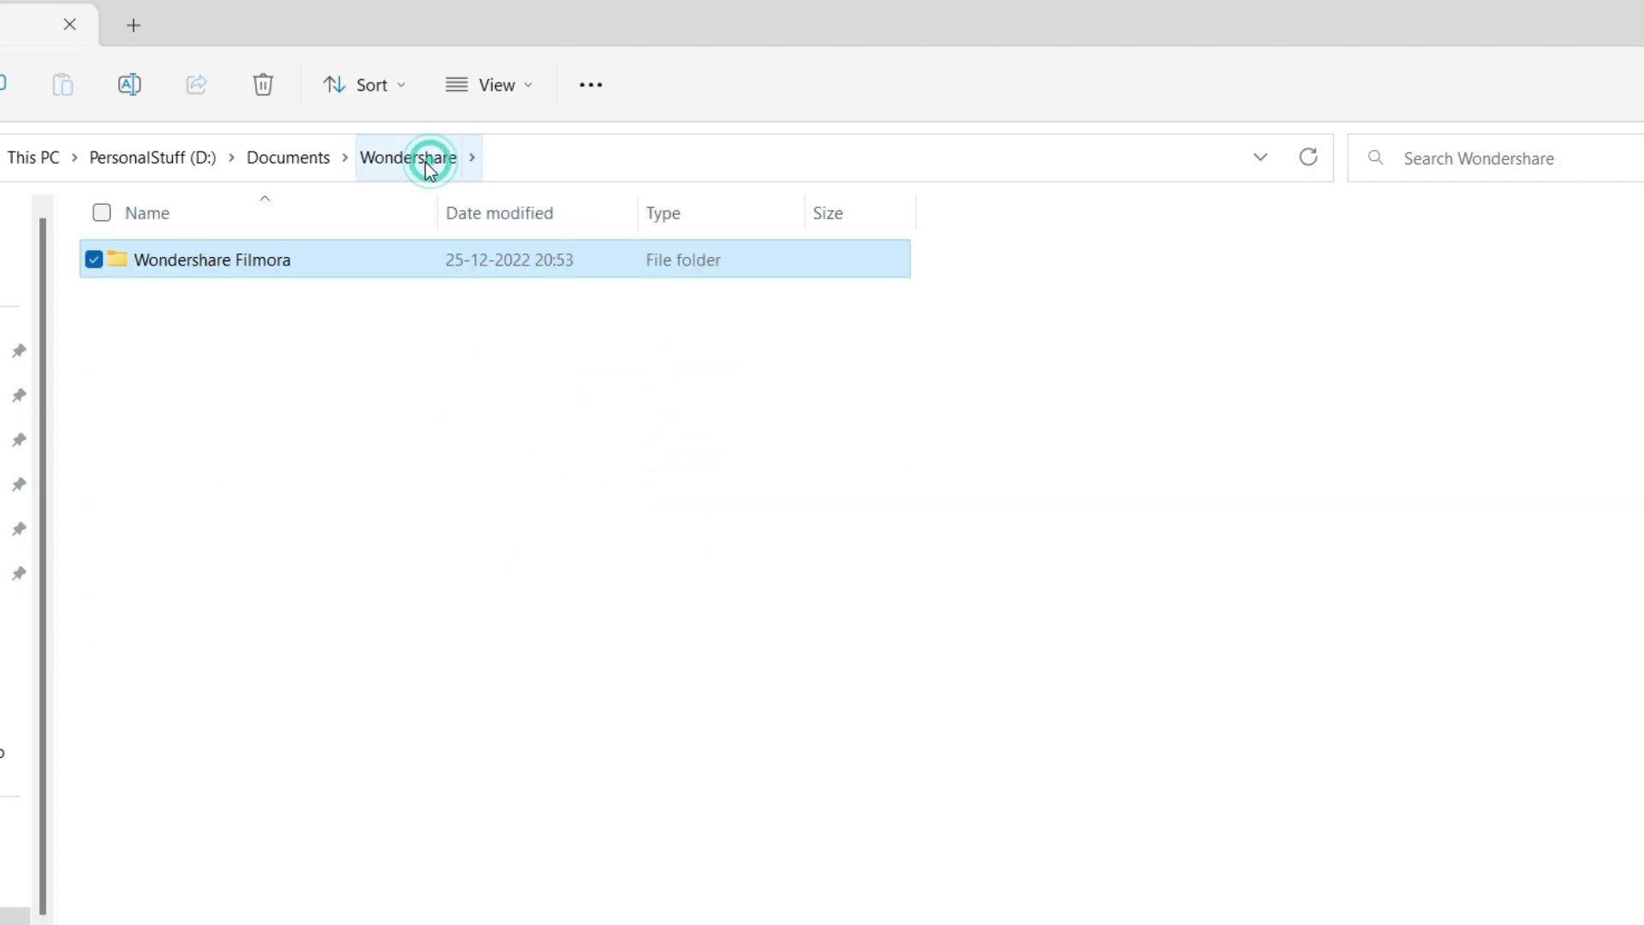
pyautogui.click(317, 161)
pyautogui.scroll(-2, 239, 644)
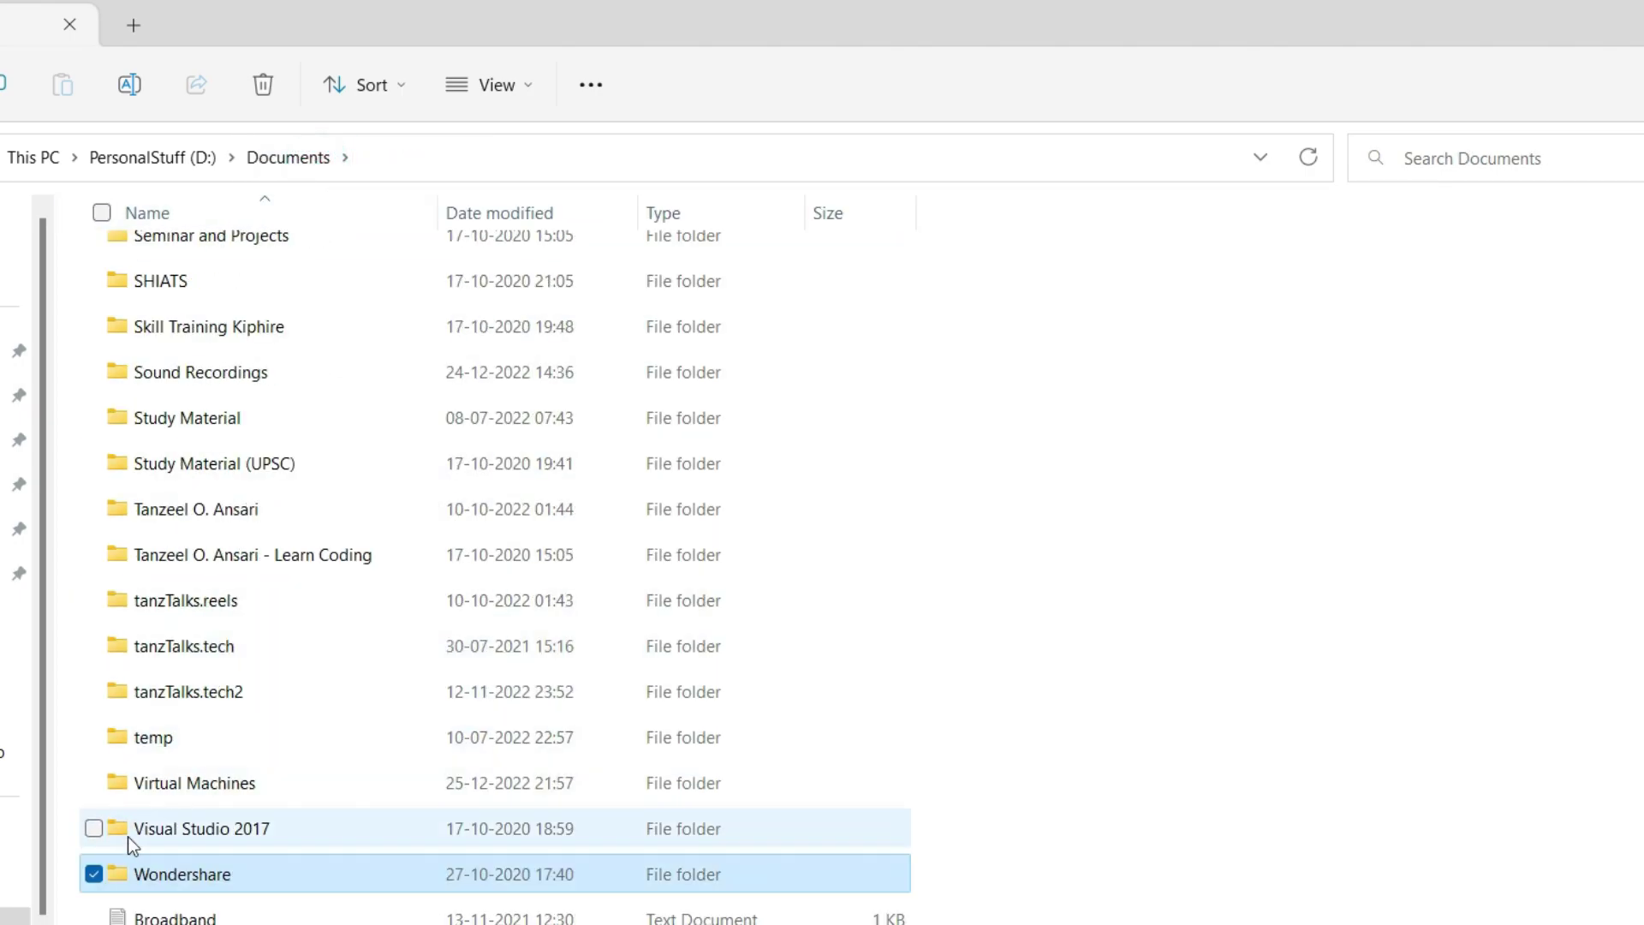
pyautogui.rightClick(163, 874)
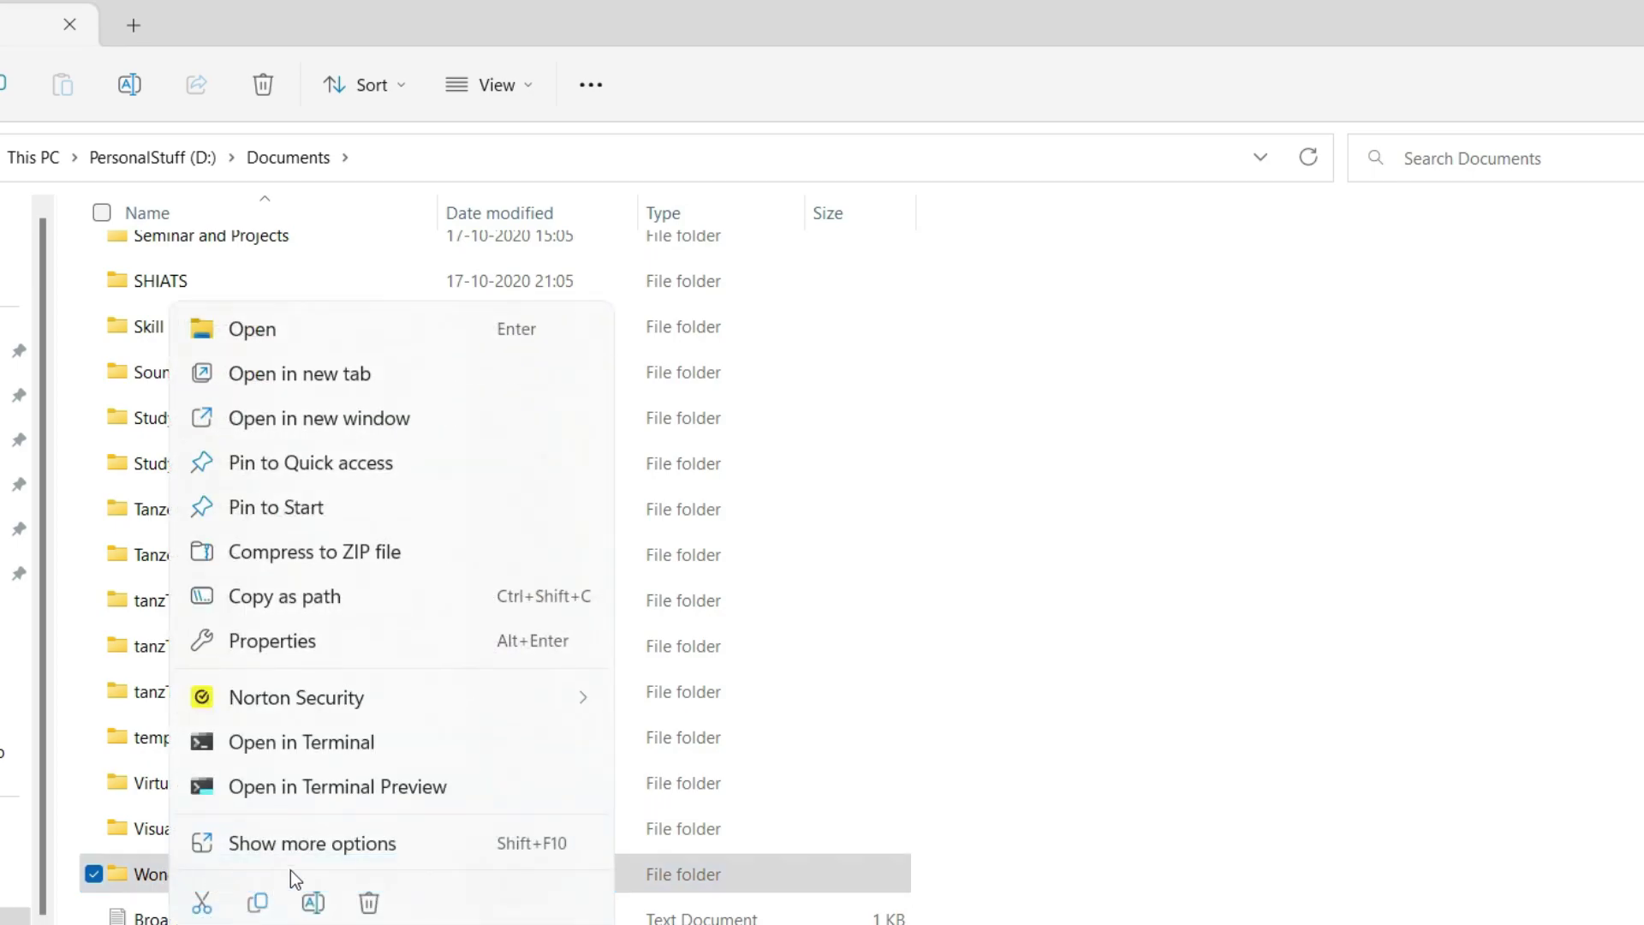
pyautogui.click(363, 648)
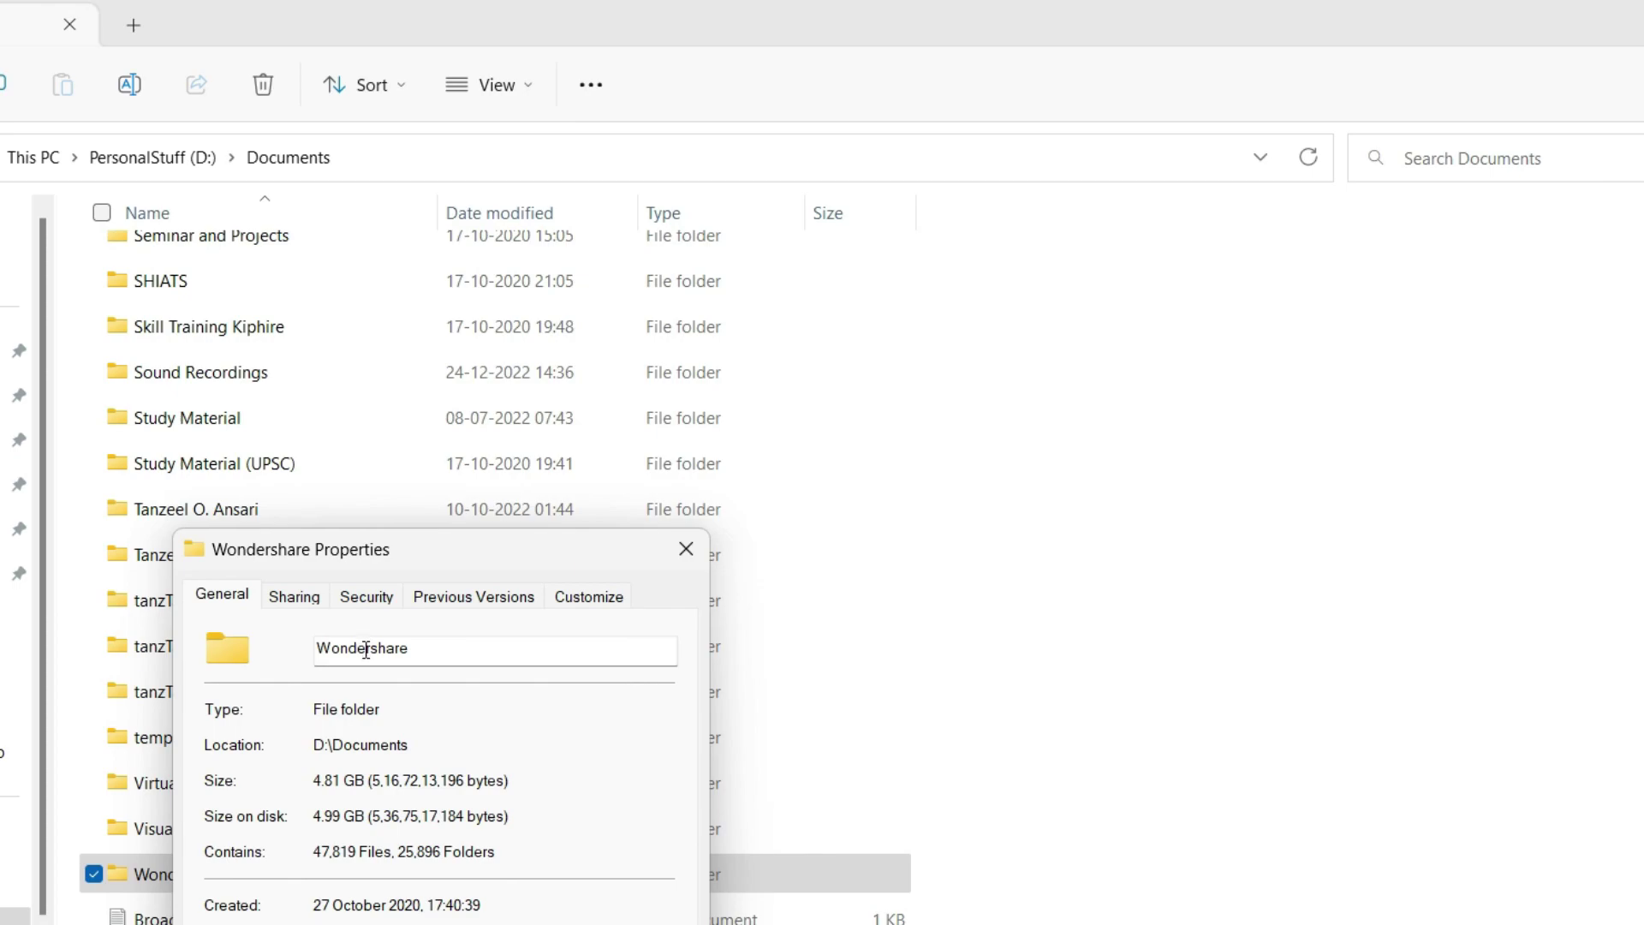
pyautogui.click(685, 549)
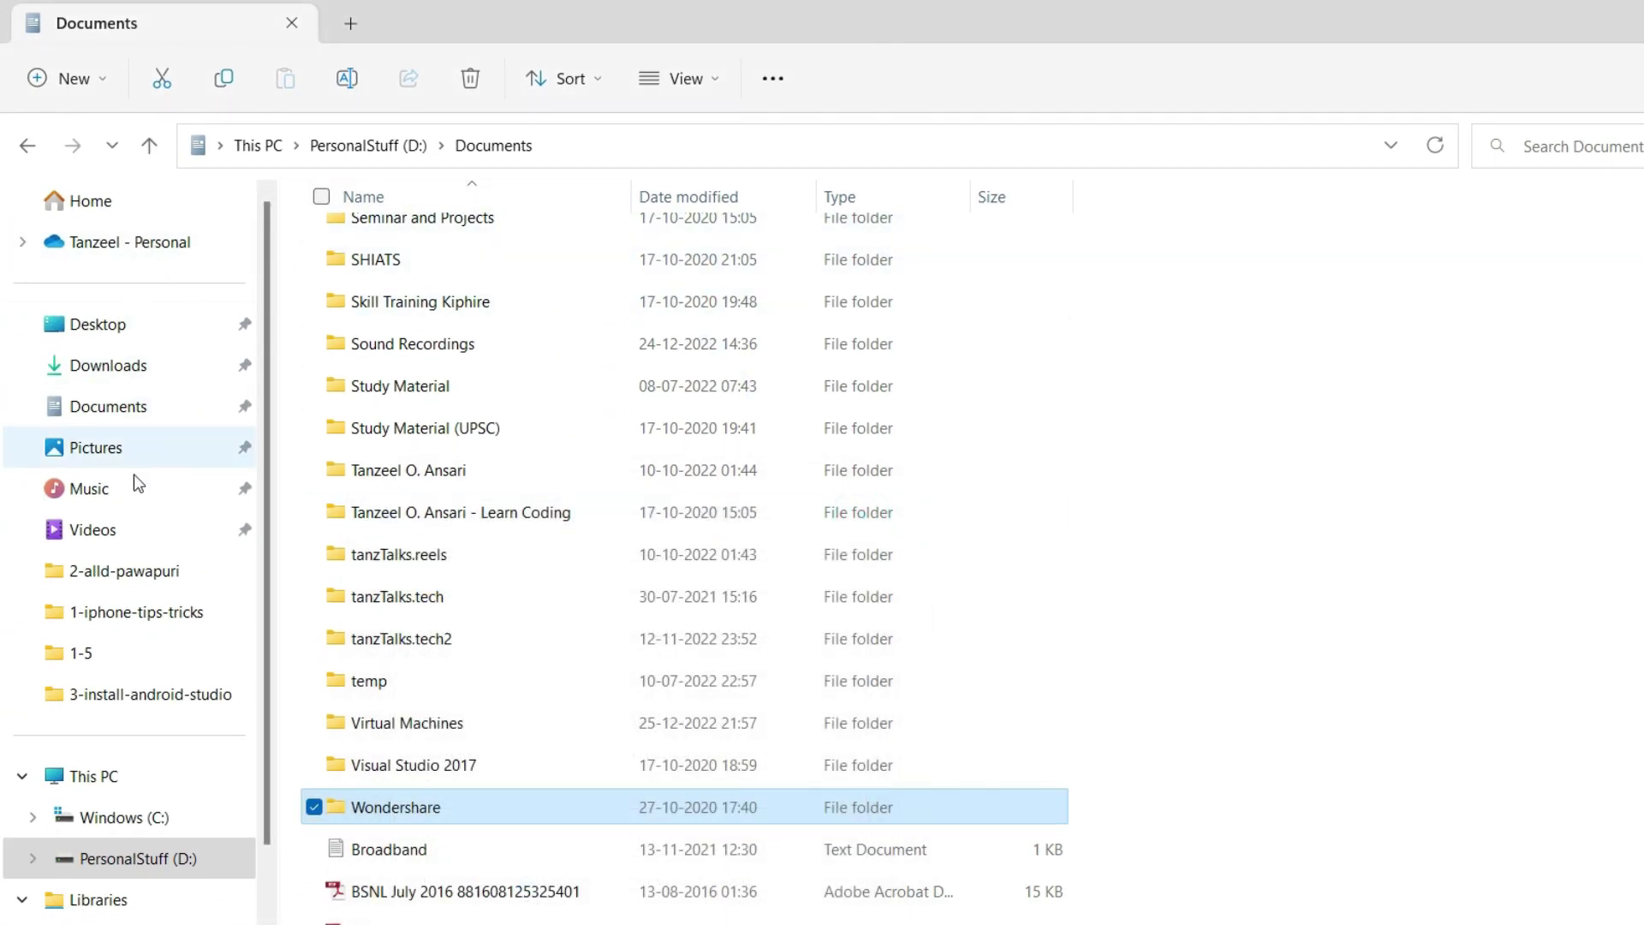
pyautogui.click(121, 774)
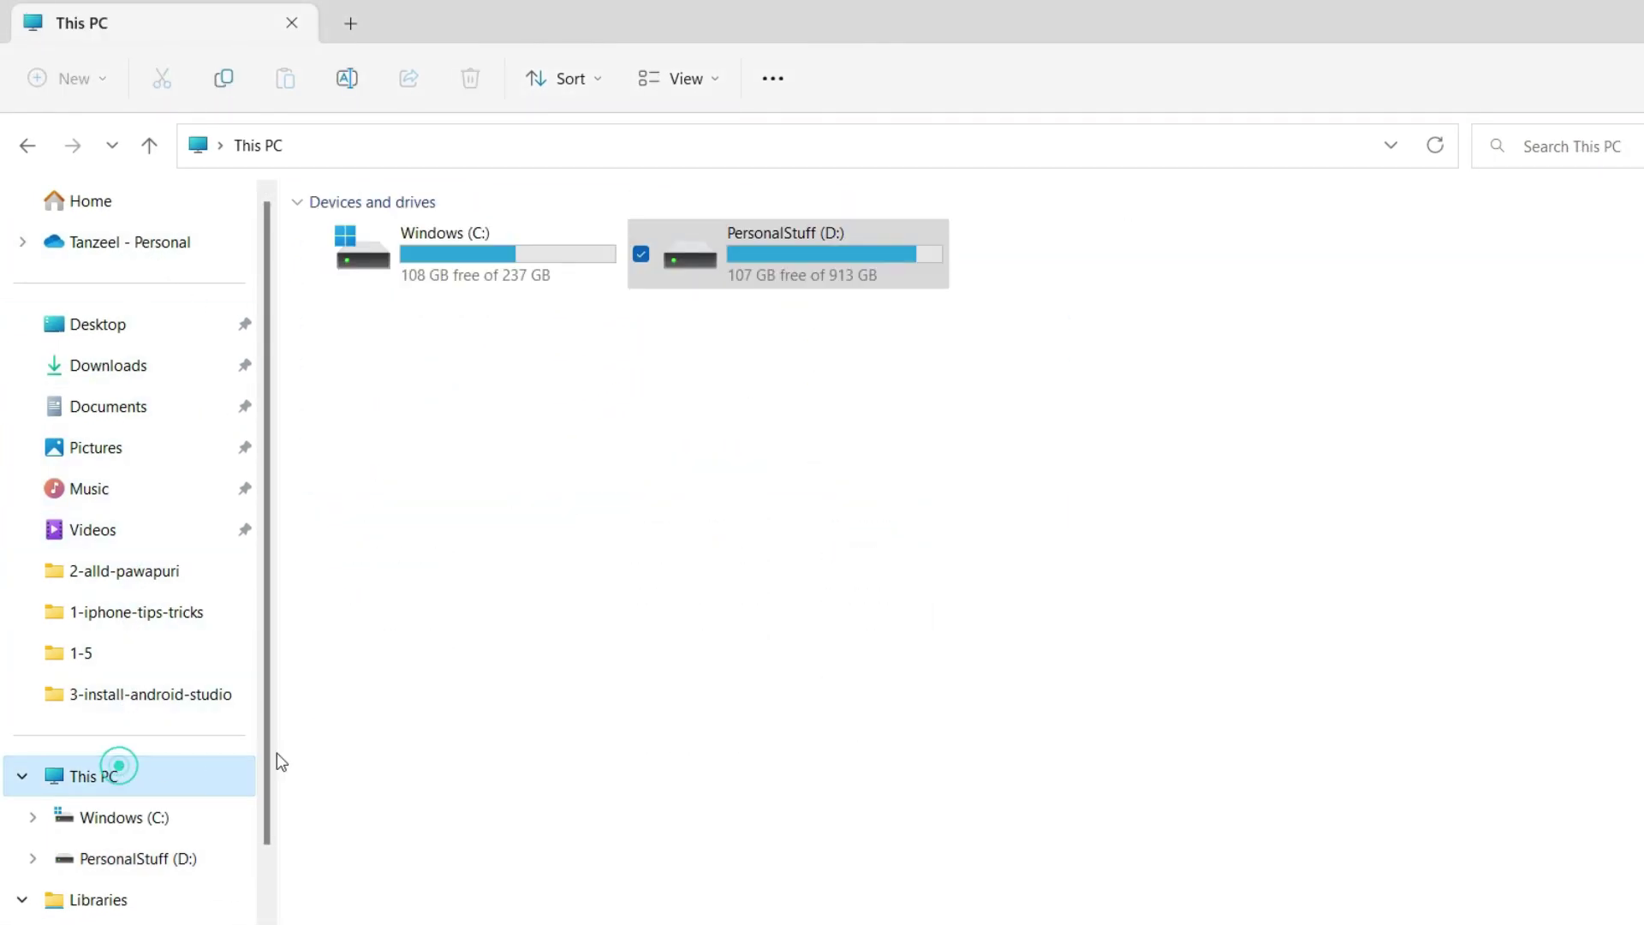
pyautogui.click(853, 440)
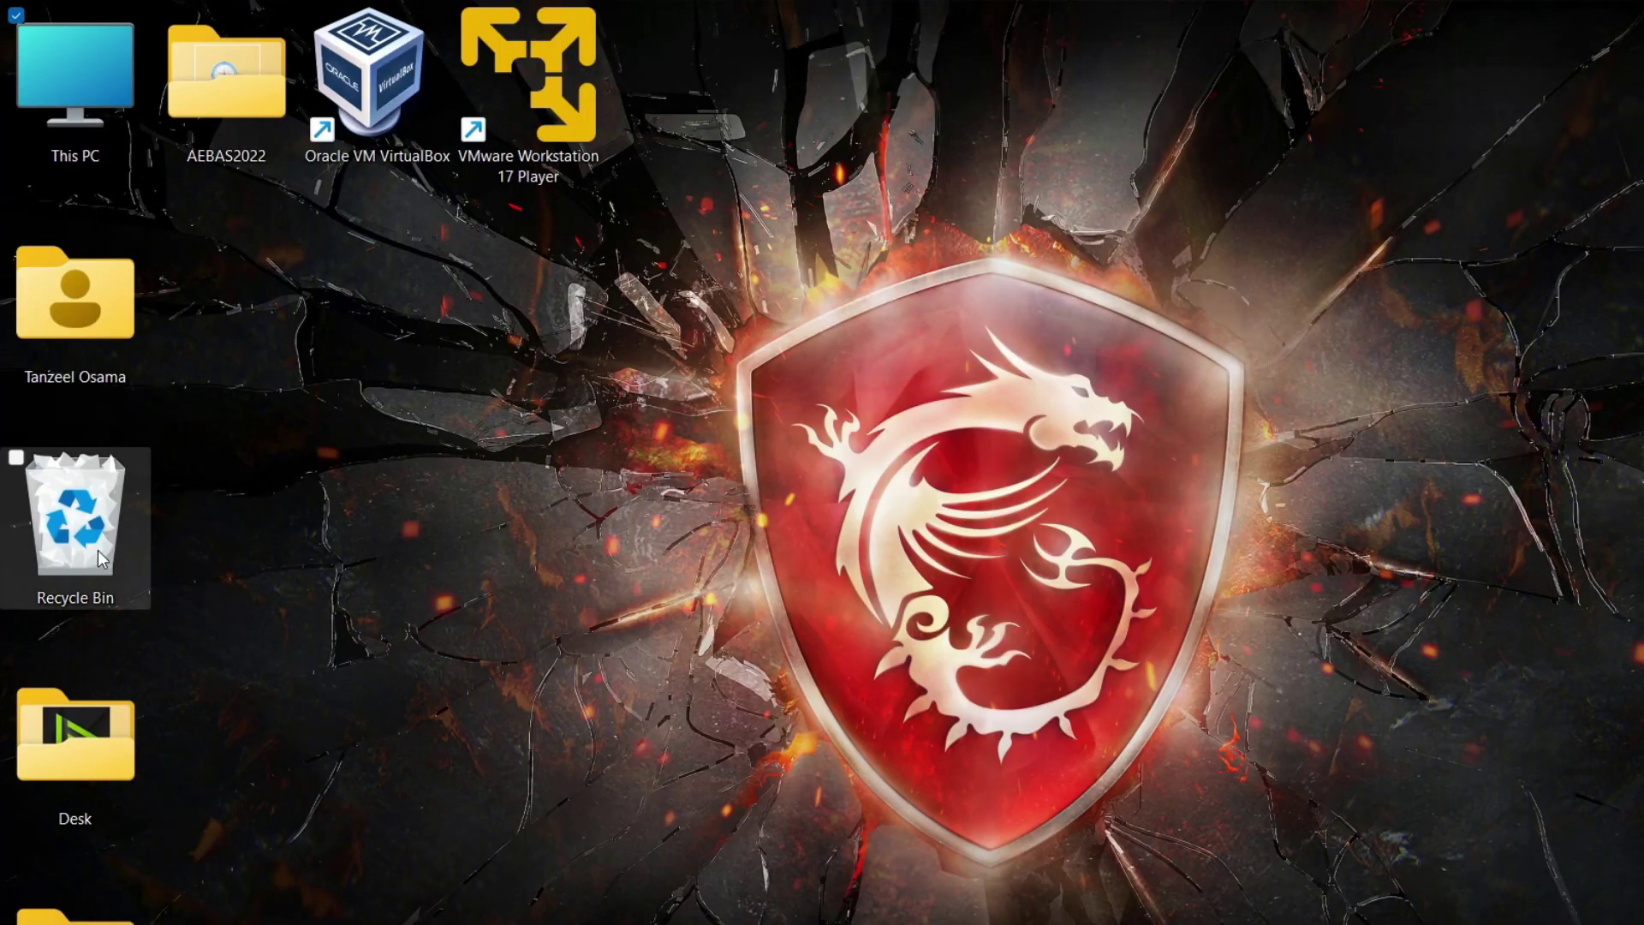
# Step: Empty the Recycle Bin from the desktop, and refresh the drive overview in This PC
pyautogui.rightClick(75, 529)
pyautogui.click(245, 649)
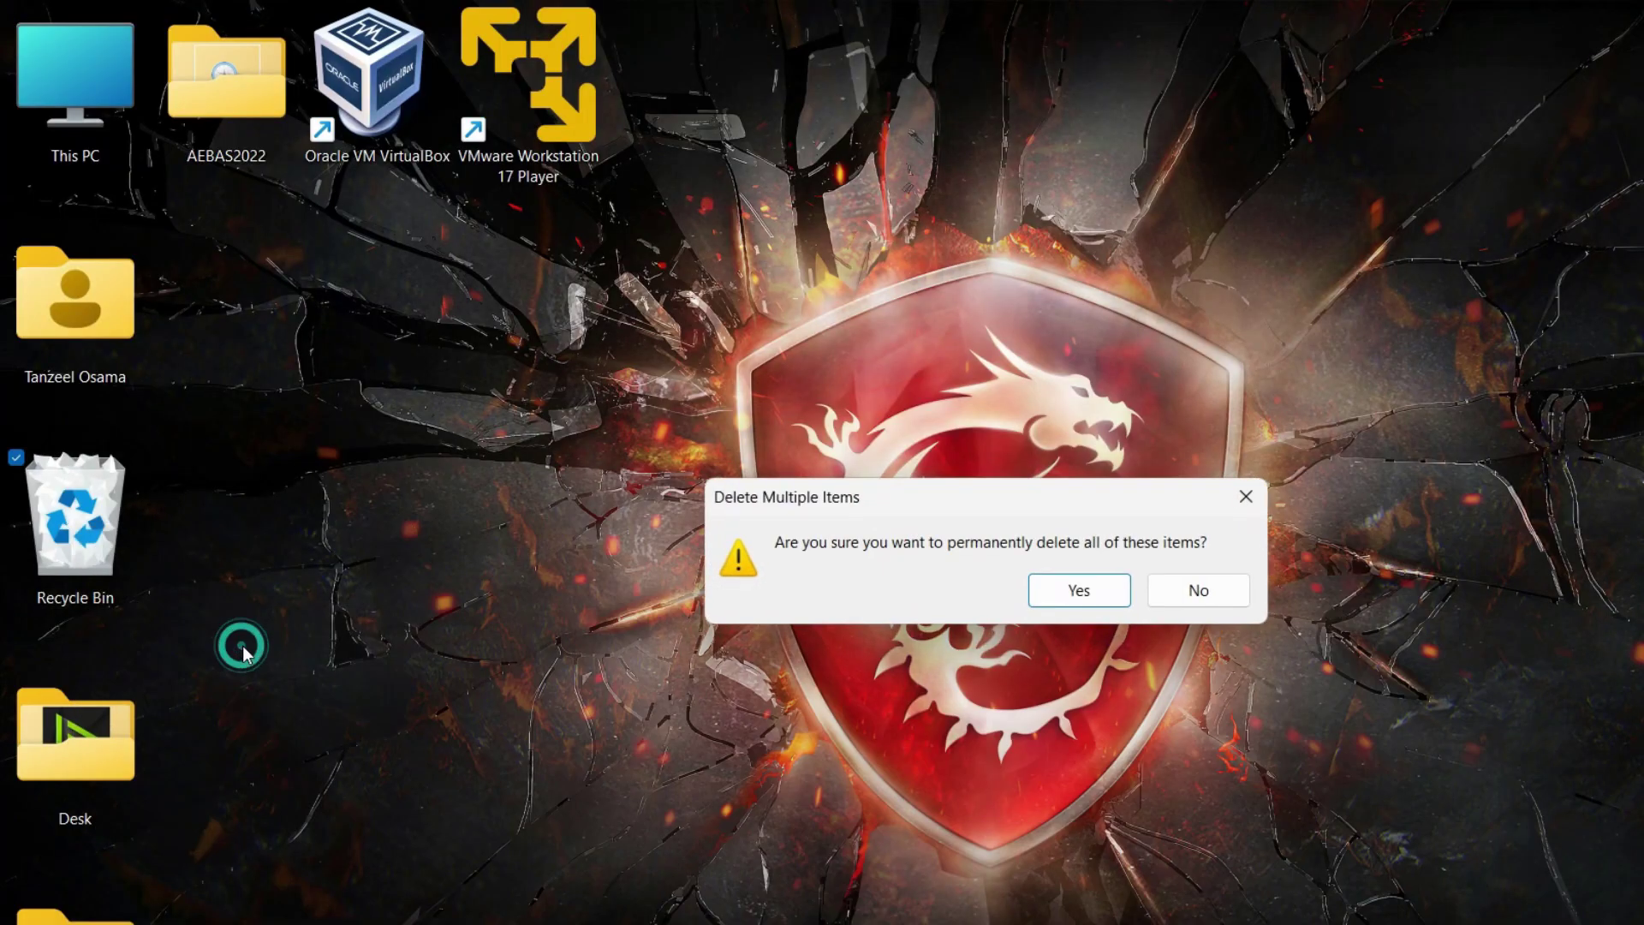
pyautogui.click(1034, 591)
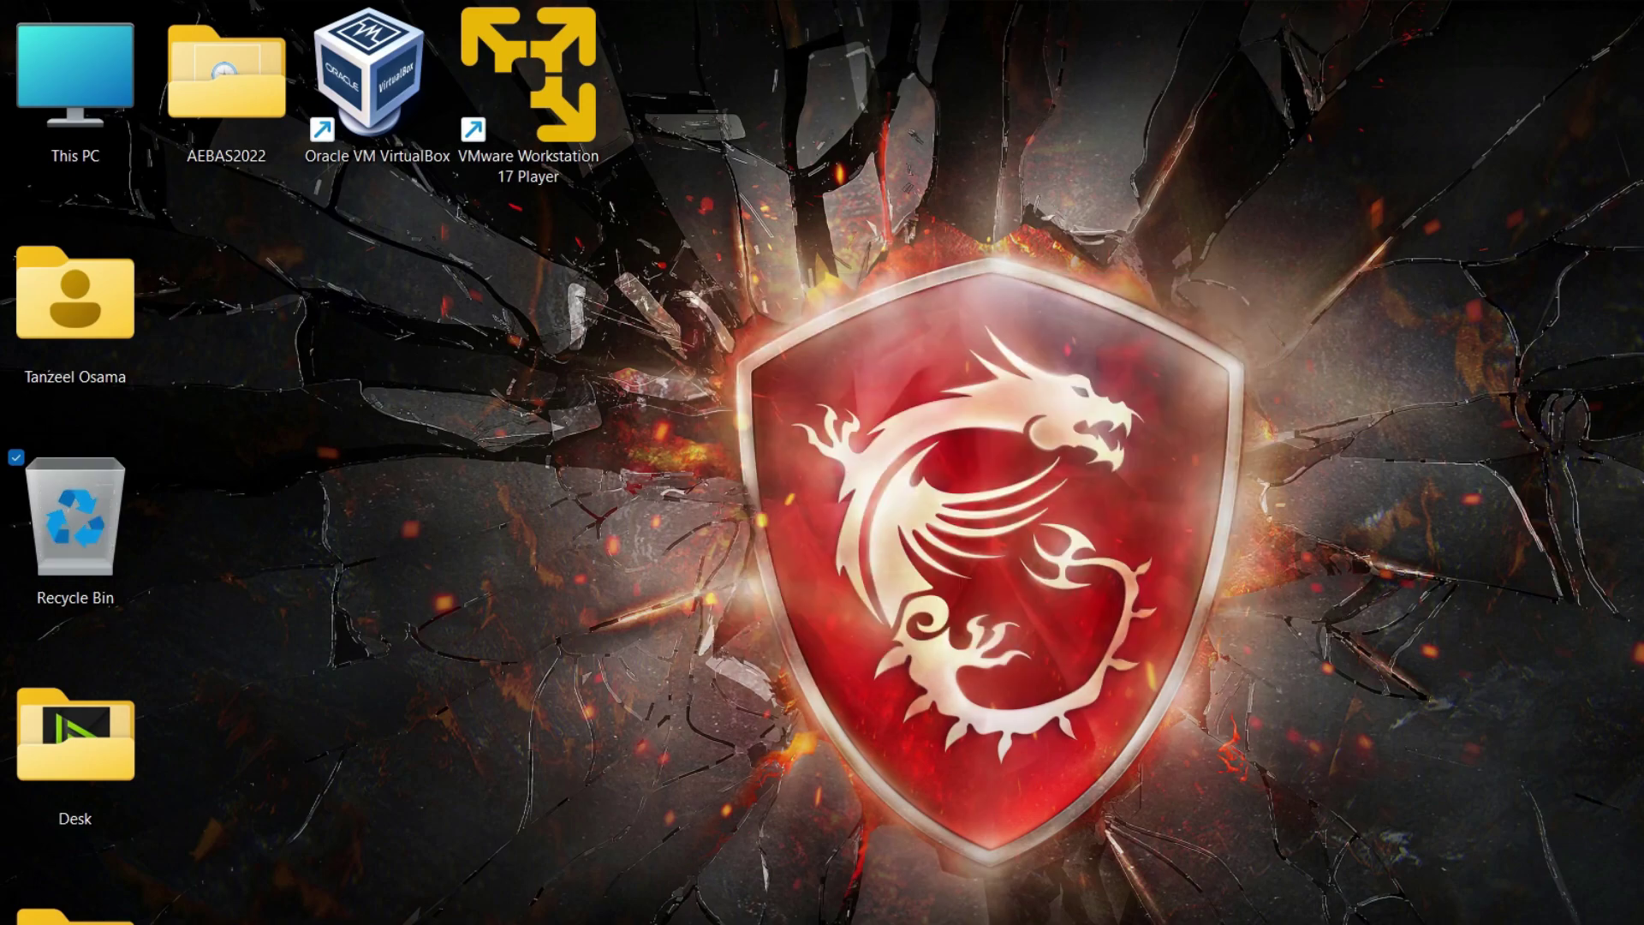
pyautogui.click(1113, 873)
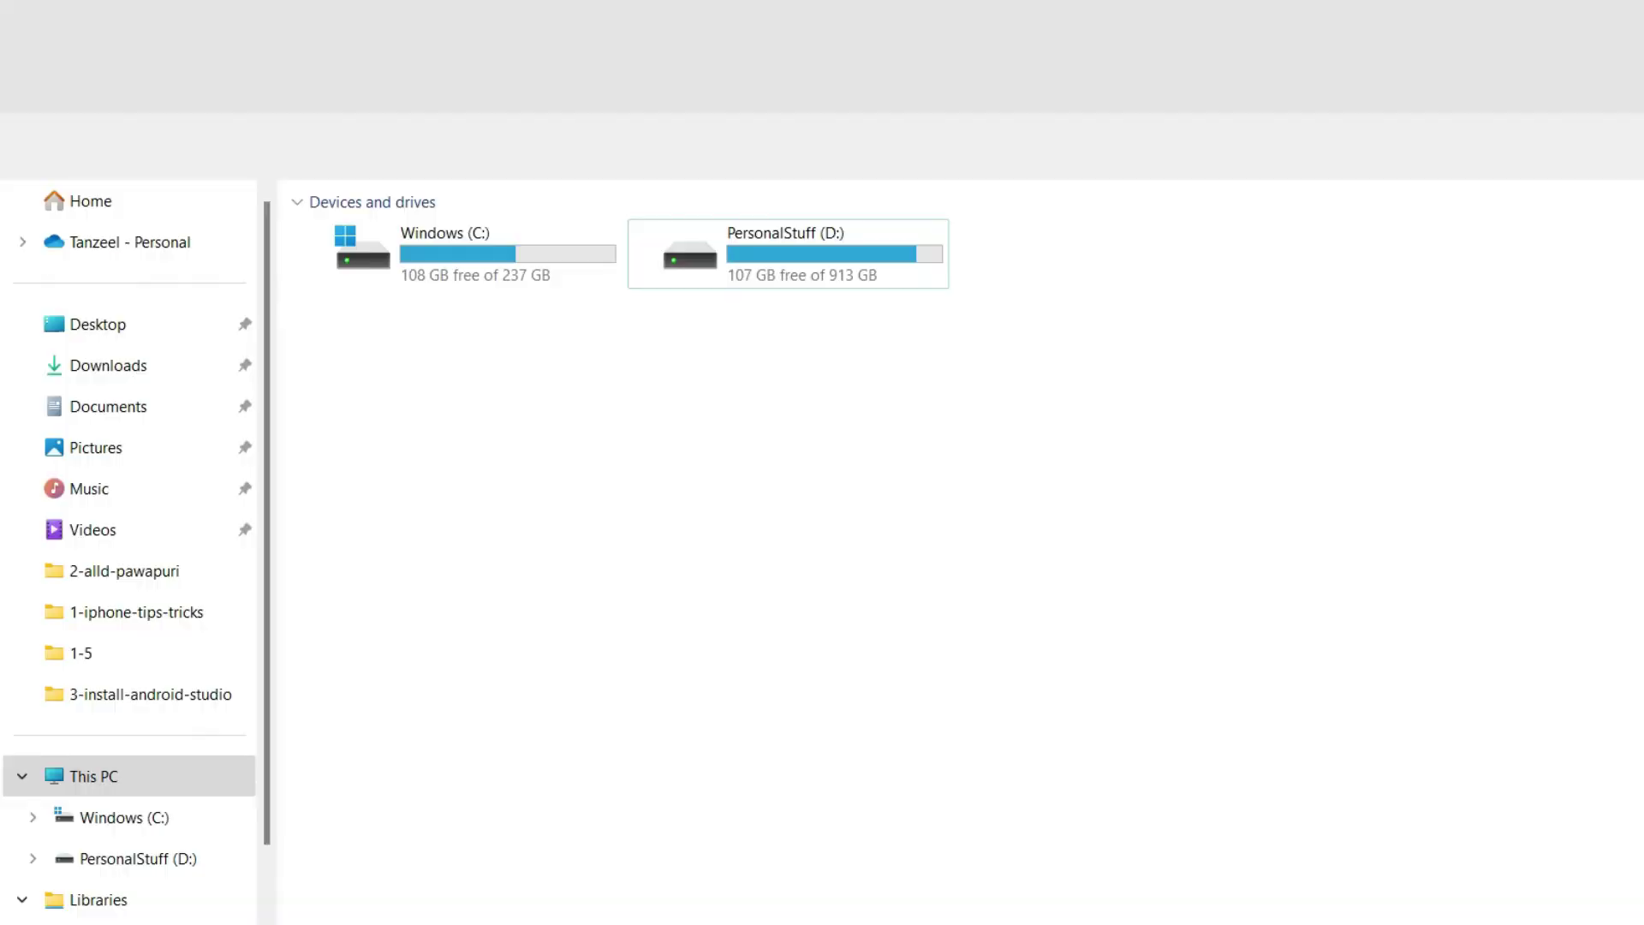
pyautogui.click(1447, 159)
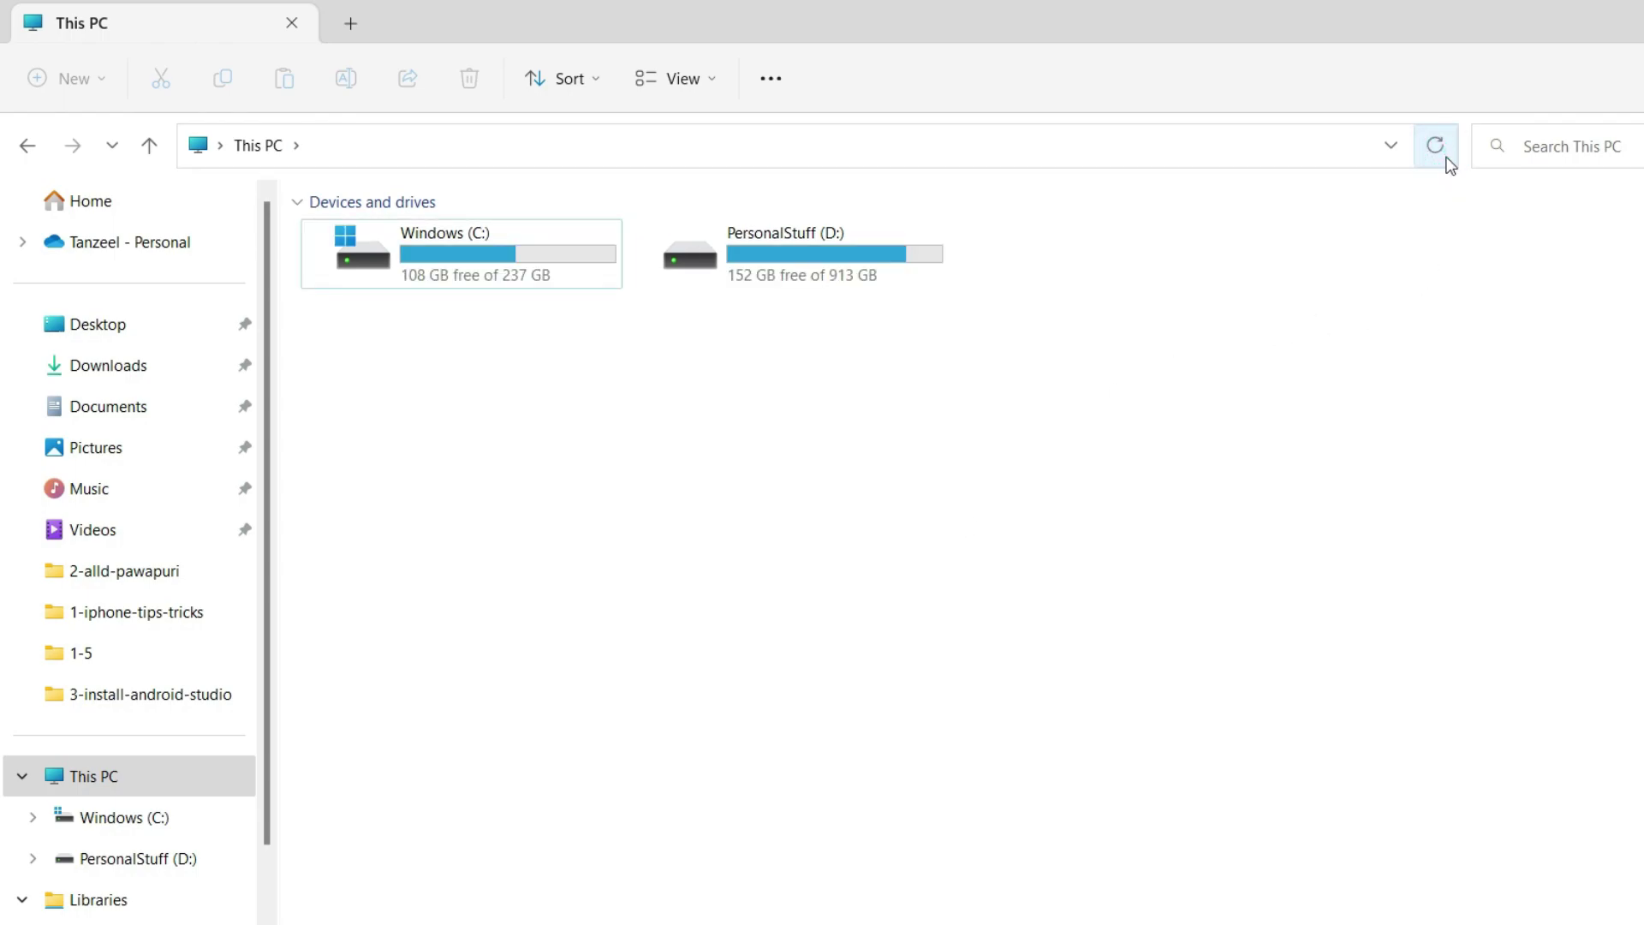
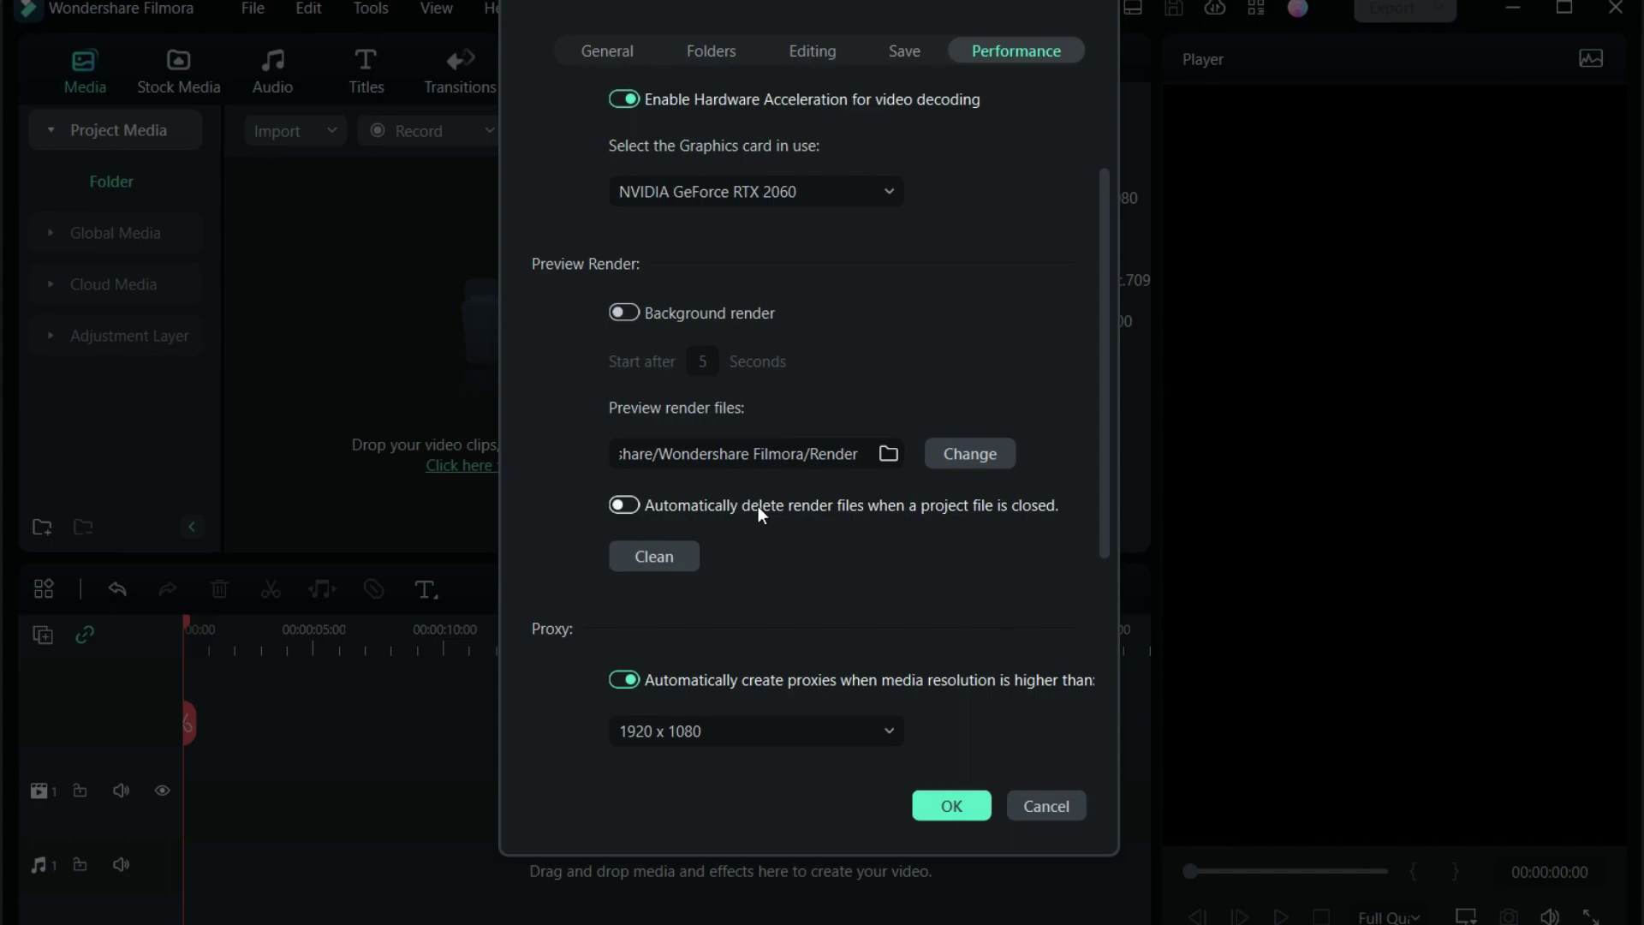
# Step: In Wondershare Filmora's performance settings, turn on automatic deletion of render files when a project file is closed
pyautogui.click(757, 507)
pyautogui.scroll(-3, 685, 536)
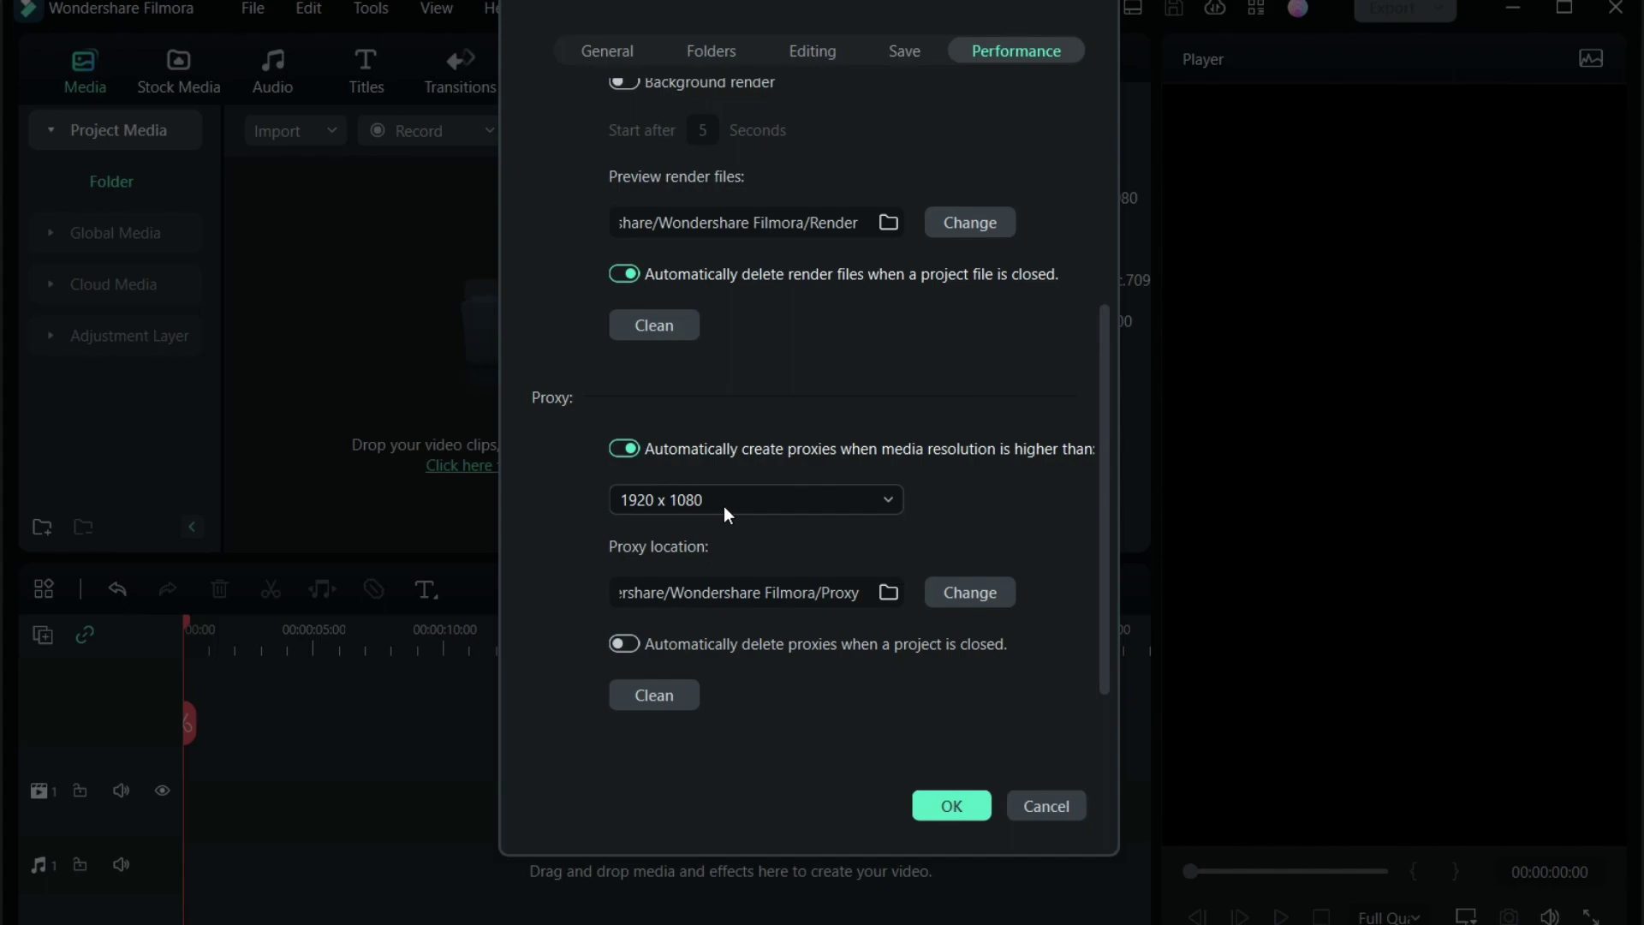
pyautogui.scroll(-1, 723, 507)
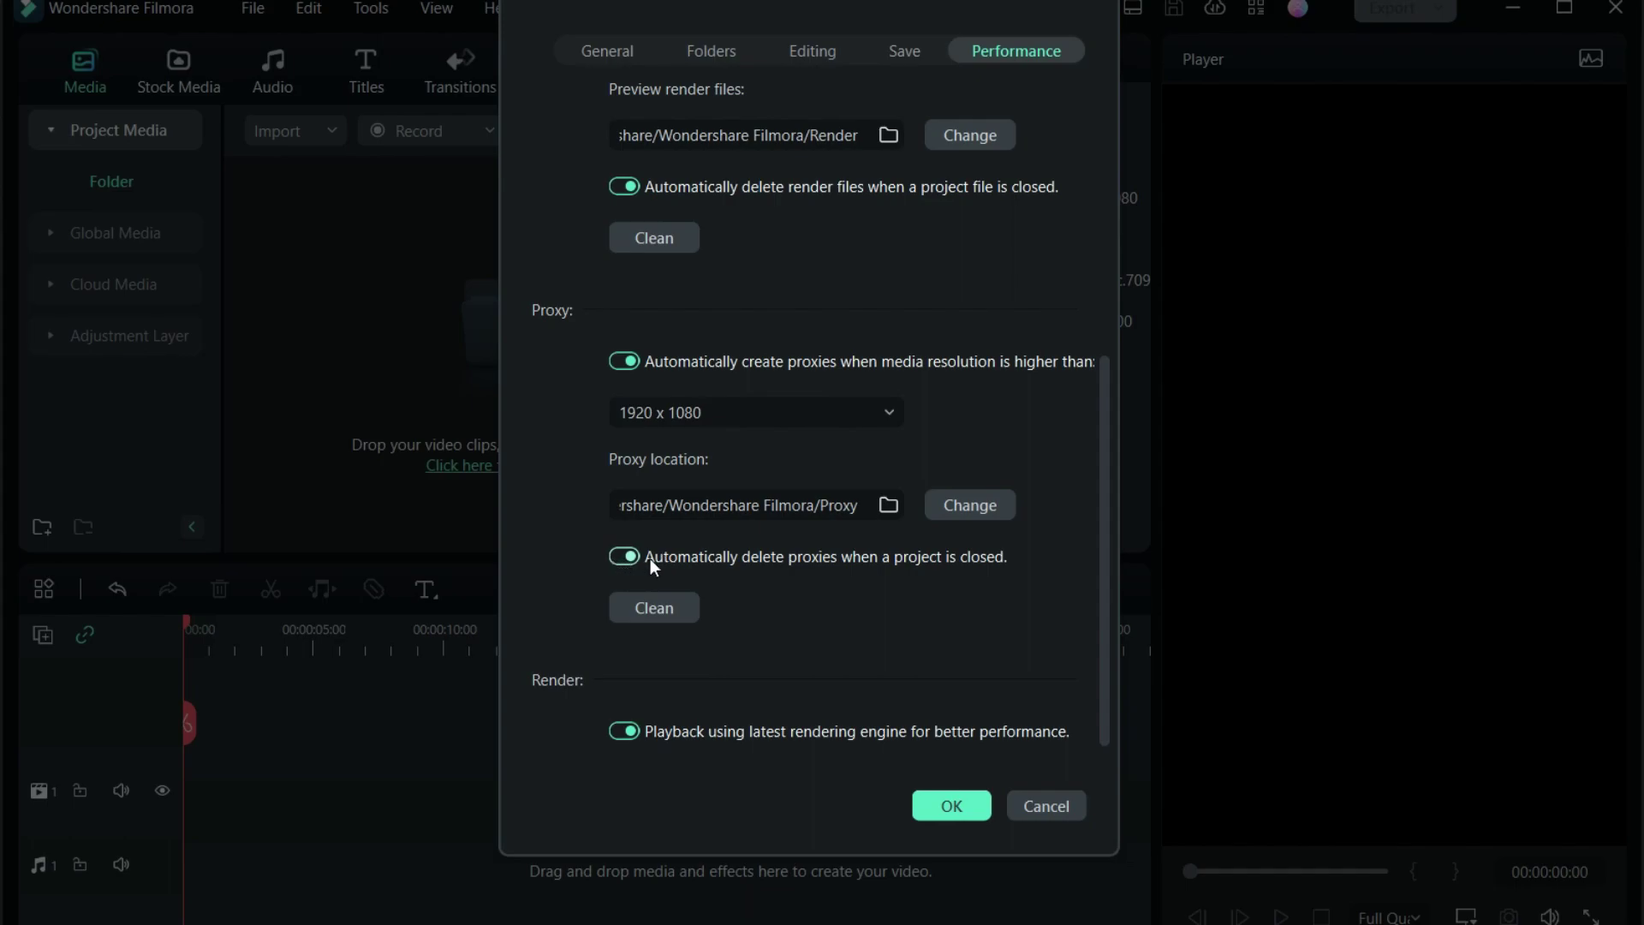
# Step: Turn off the automatic deletion of both proxies and render files on closing a project
pyautogui.click(652, 560)
pyautogui.click(685, 187)
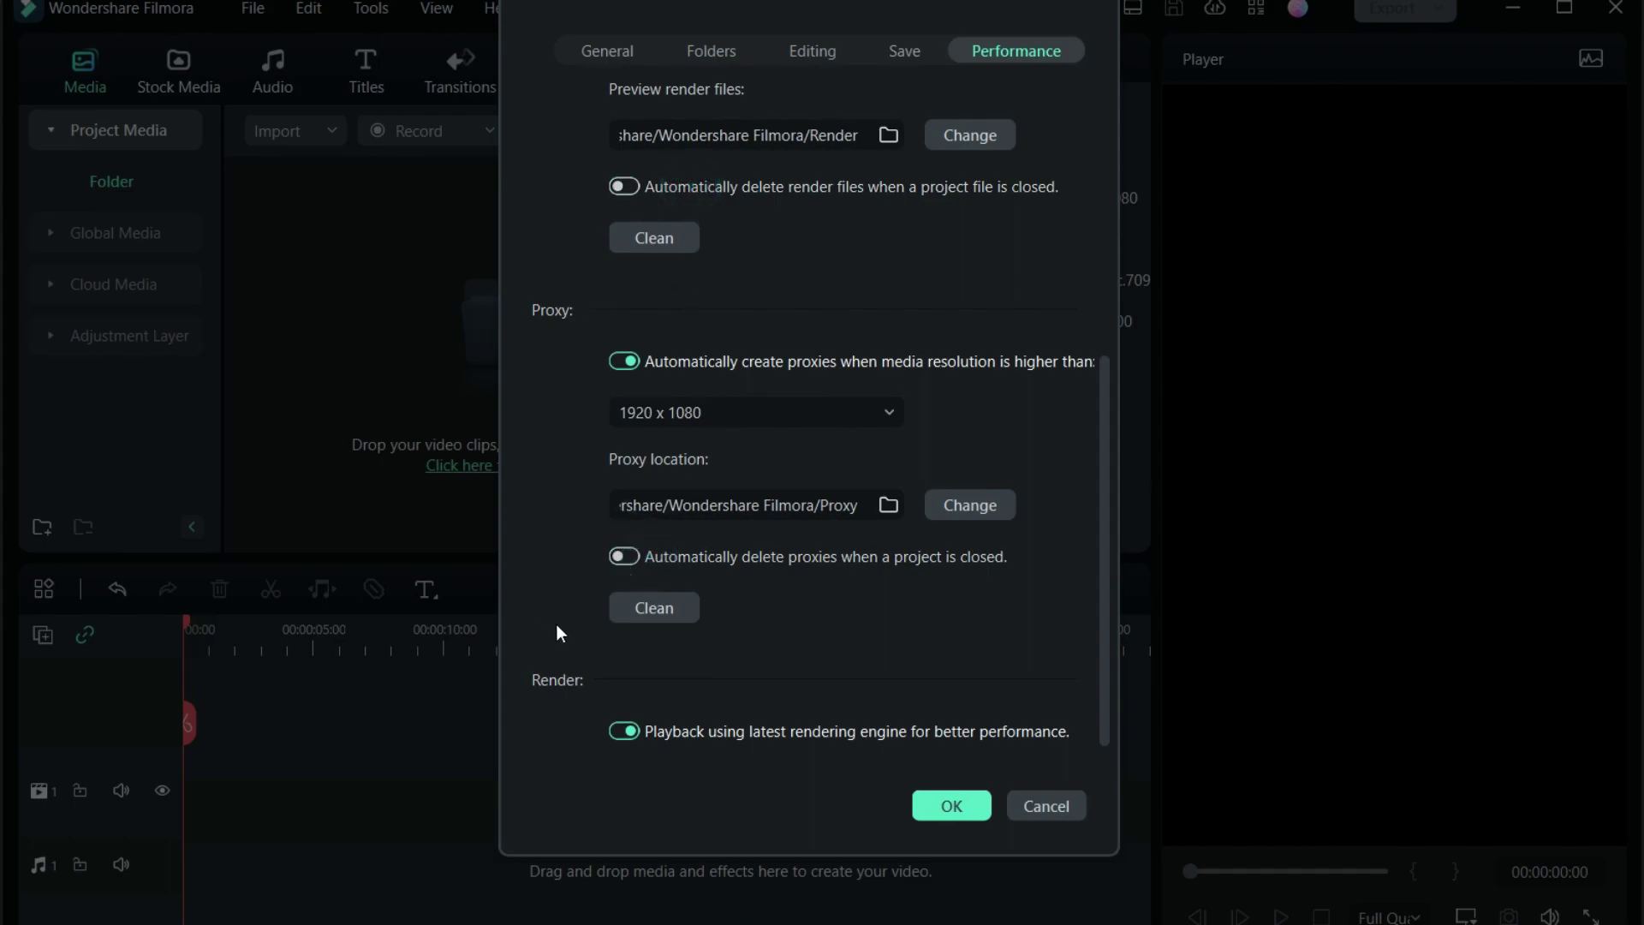